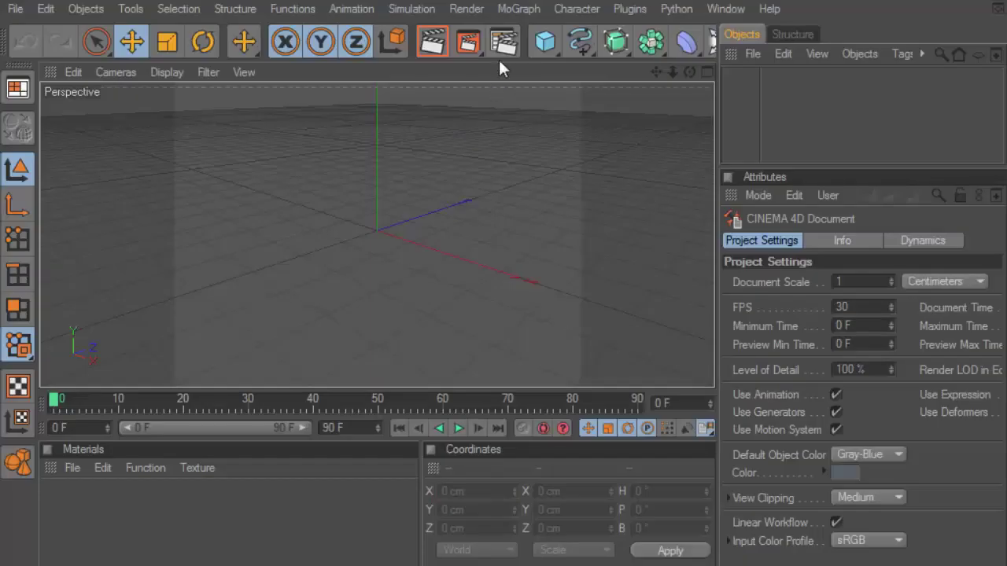
Add a MoGraph MoText object, middle-aligned, reading 'I'.
left_click(518, 11)
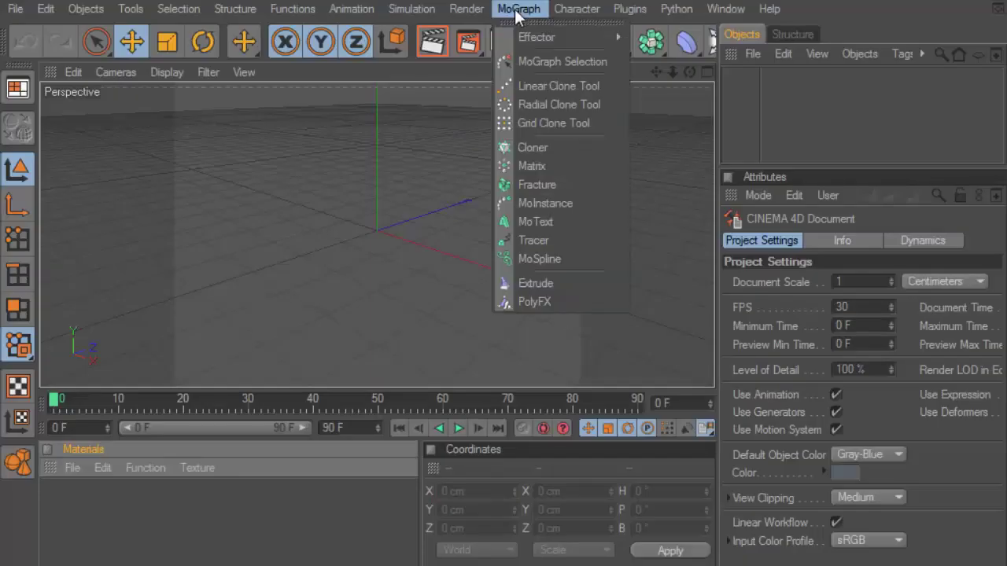
left_click(541, 221)
left_click(911, 432)
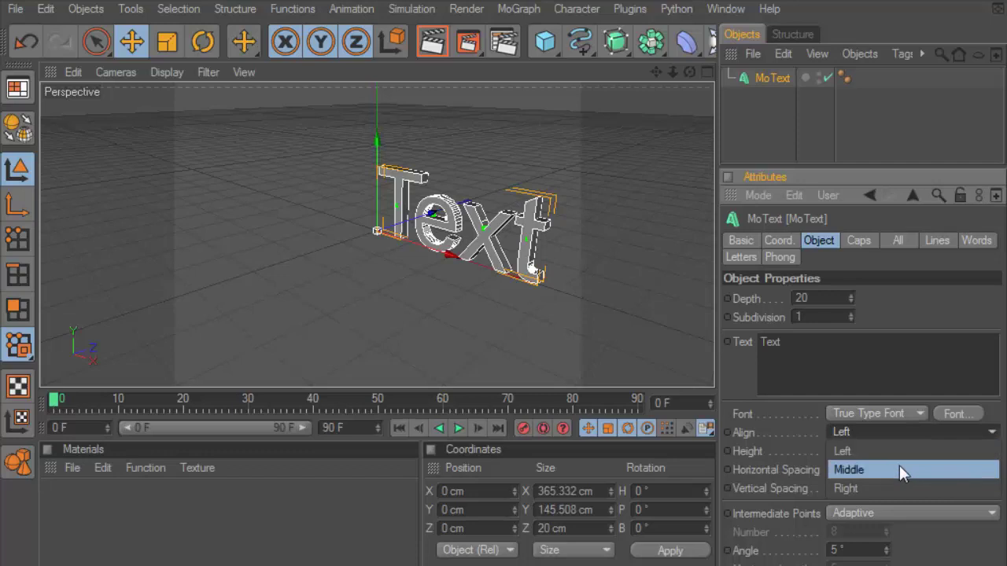
left_click(899, 466)
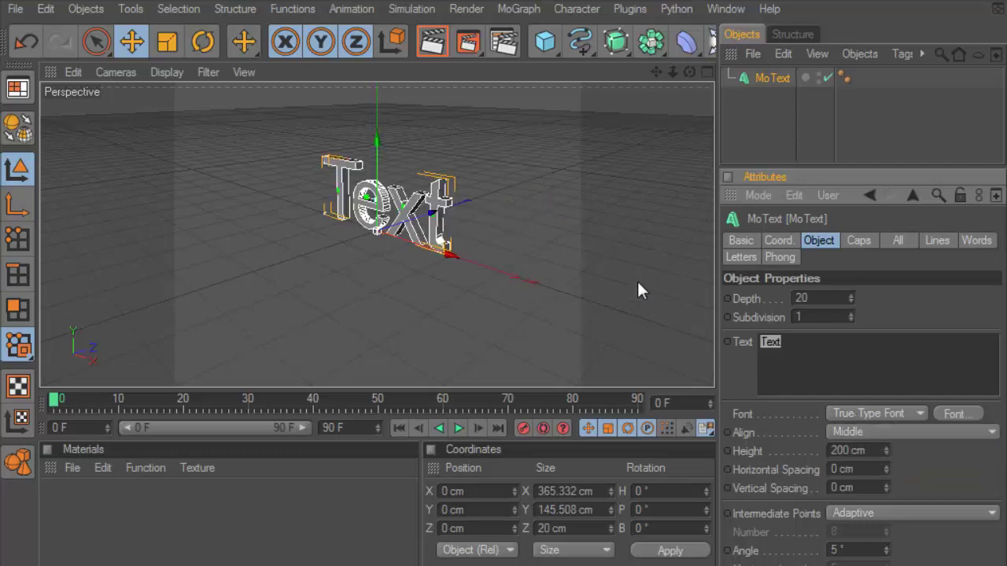
type("I")
Set the text's font to KG Why You Gotta Be So Mean.
left_click(954, 414)
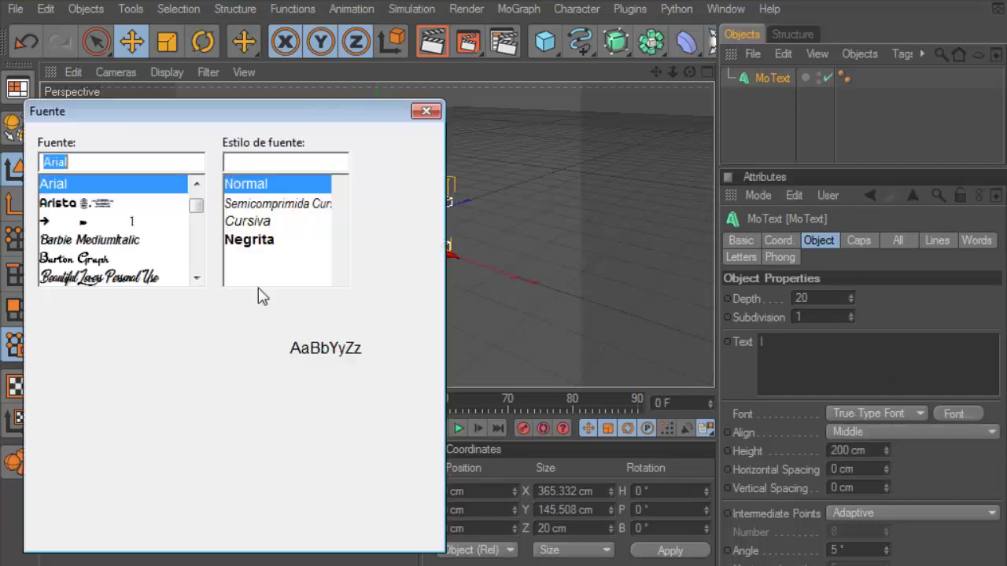
type("K")
left_click(102, 223)
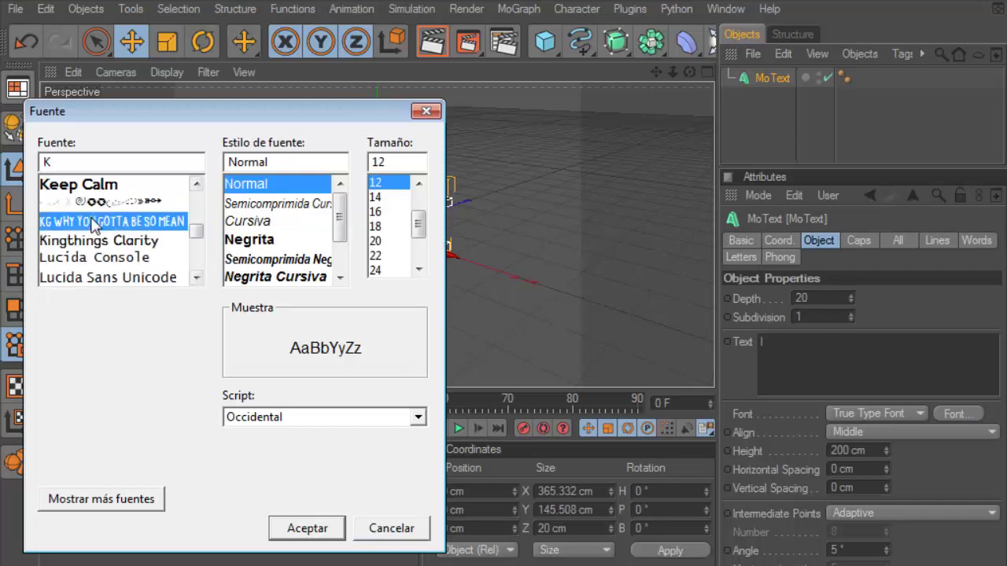
left_click(307, 528)
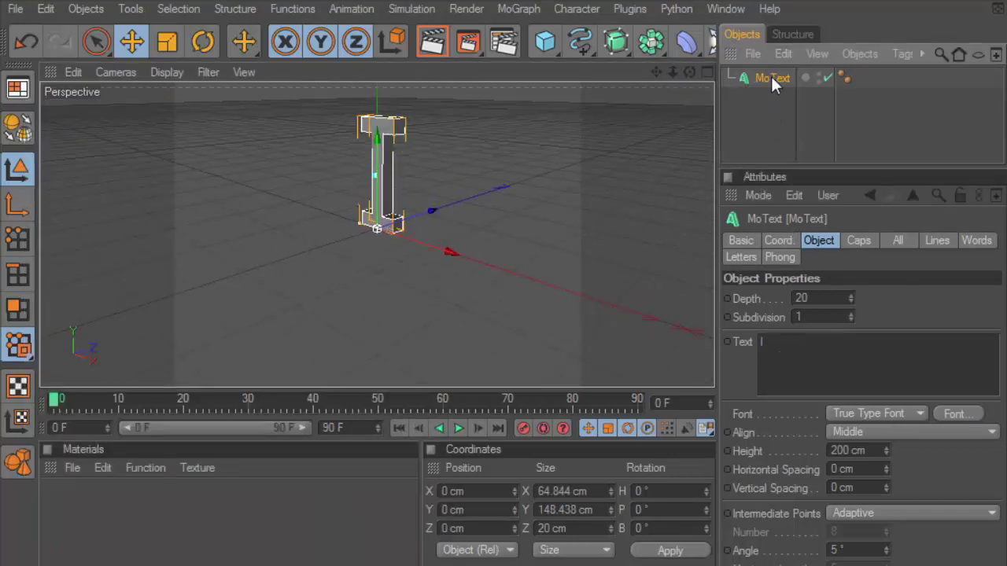
Duplicate the I text and raise the original to about 174 cm on Y.
left_click_drag(766, 86, 770, 102, "ctrl")
left_click(757, 346)
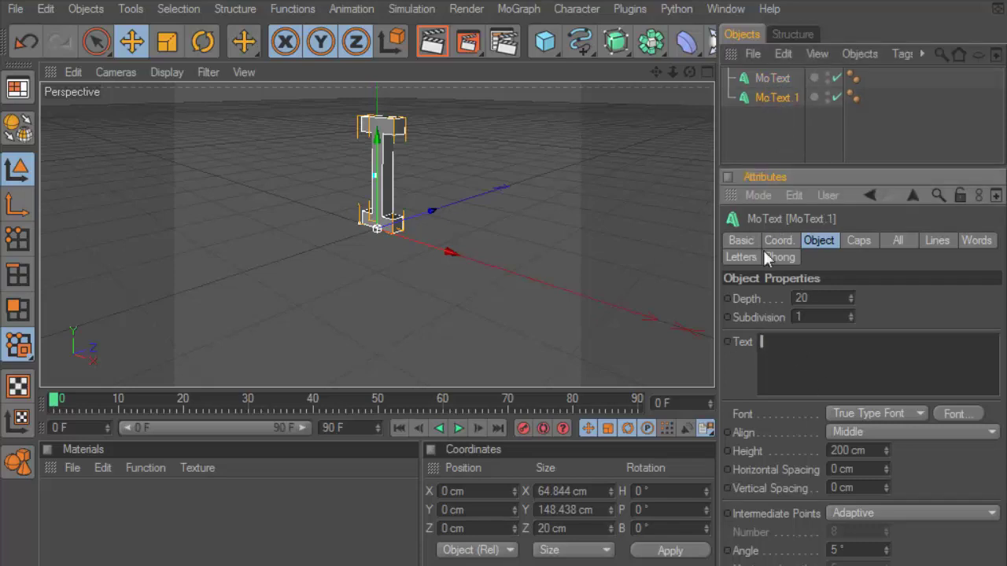
left_click(731, 82)
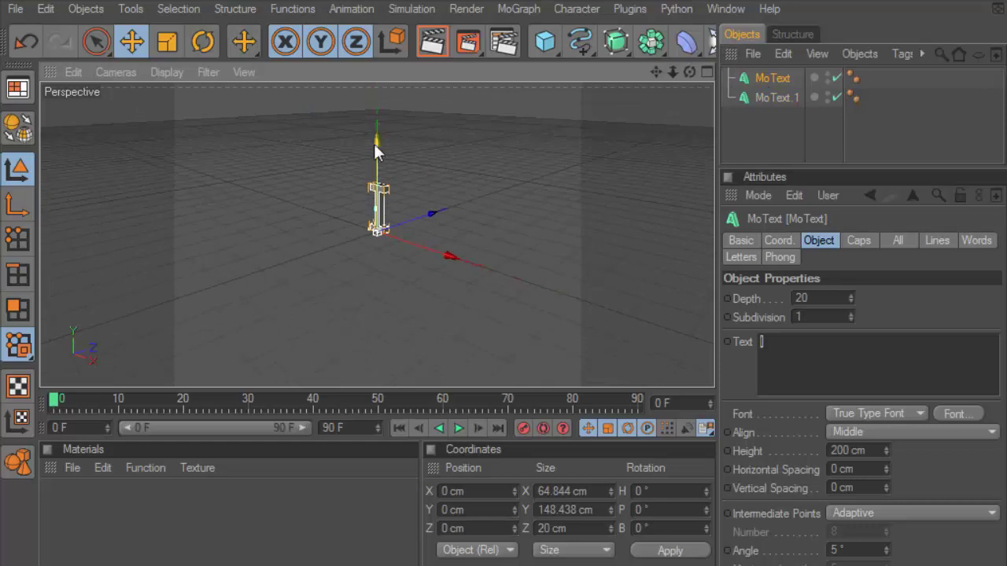
left_click_drag(374, 144, 376, 63)
left_click_drag(377, 118, 378, 153)
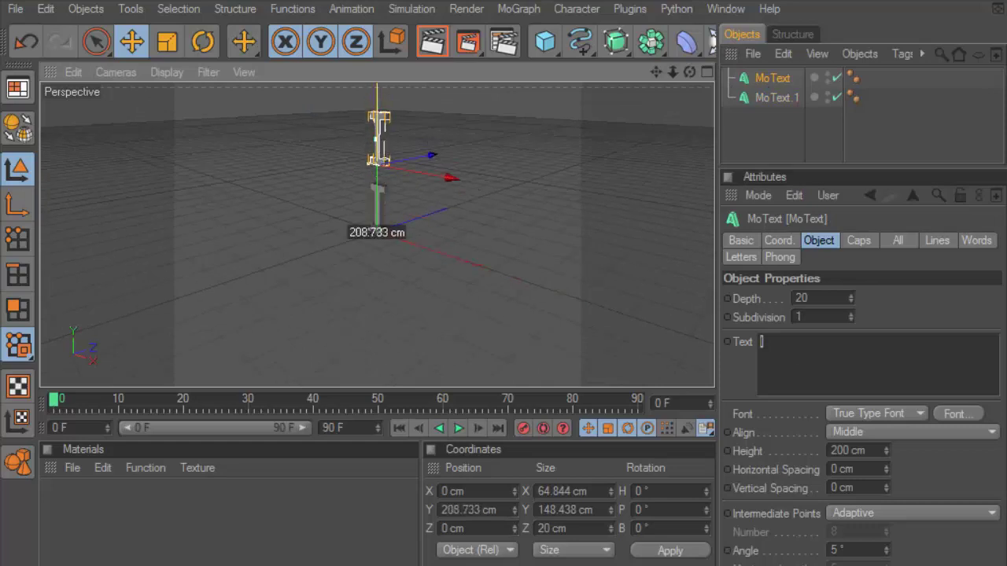
Set extrusion depth 150 on both text objects and change the copy's text to LOVE.
left_click(777, 98)
left_click(832, 299)
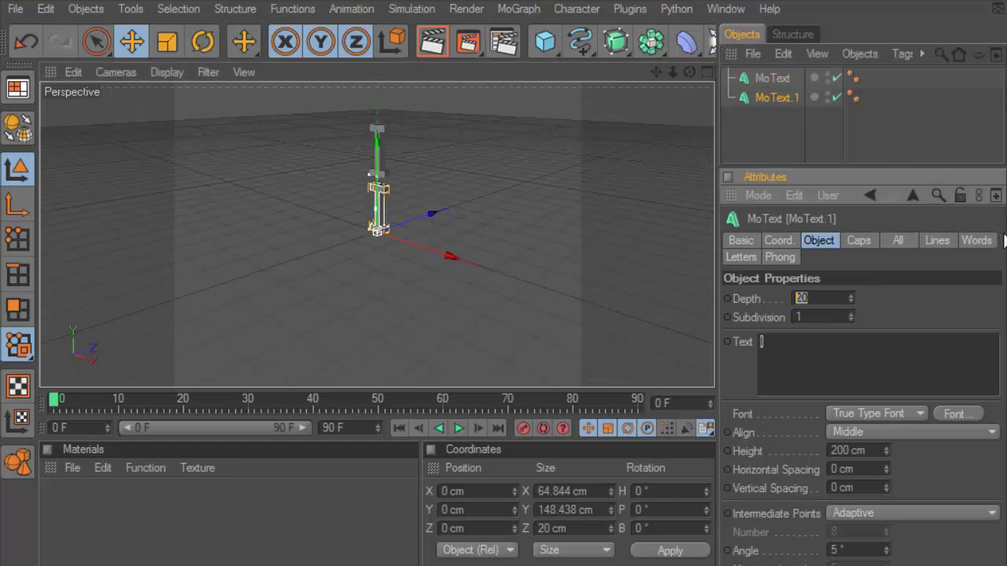
type("150")
left_click(781, 100)
left_click(773, 78)
left_click(818, 299)
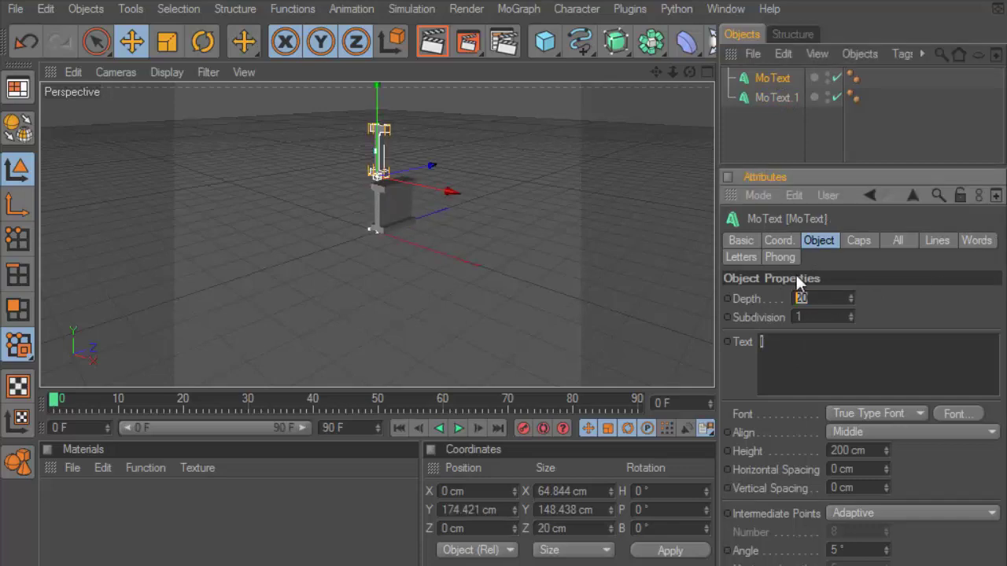
type("150")
key("Return")
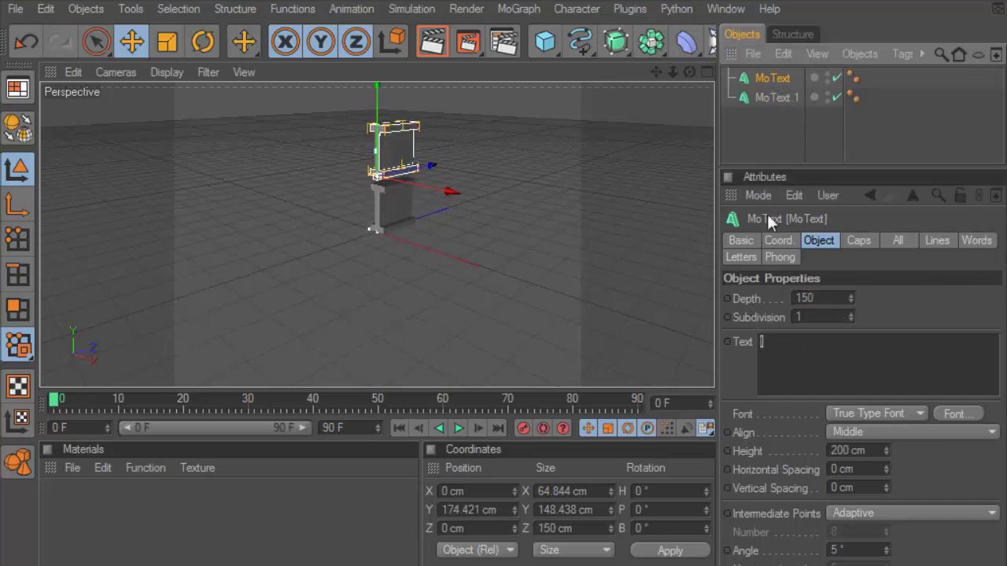
left_click(816, 353)
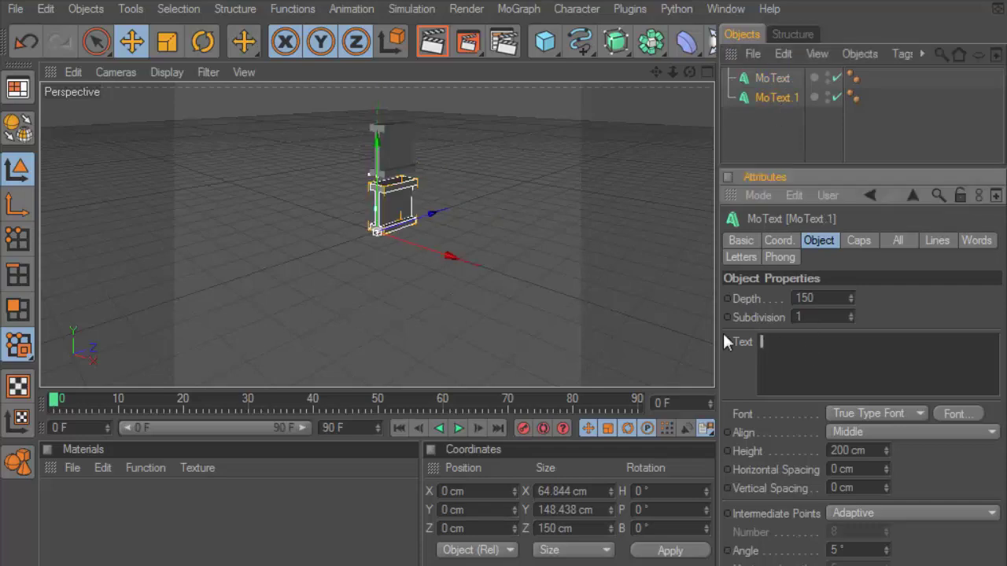
type("LOVE")
Raise the I and LOVE texts together, undoing an accidental duplicate.
left_click(767, 91)
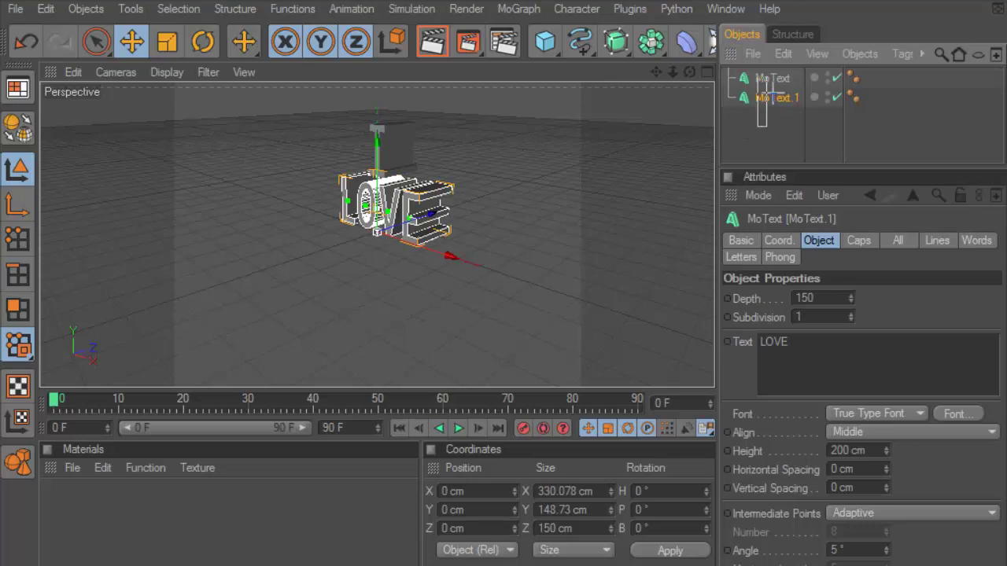
left_click(770, 79, "ctrl")
left_click_drag(367, 136, 366, 102)
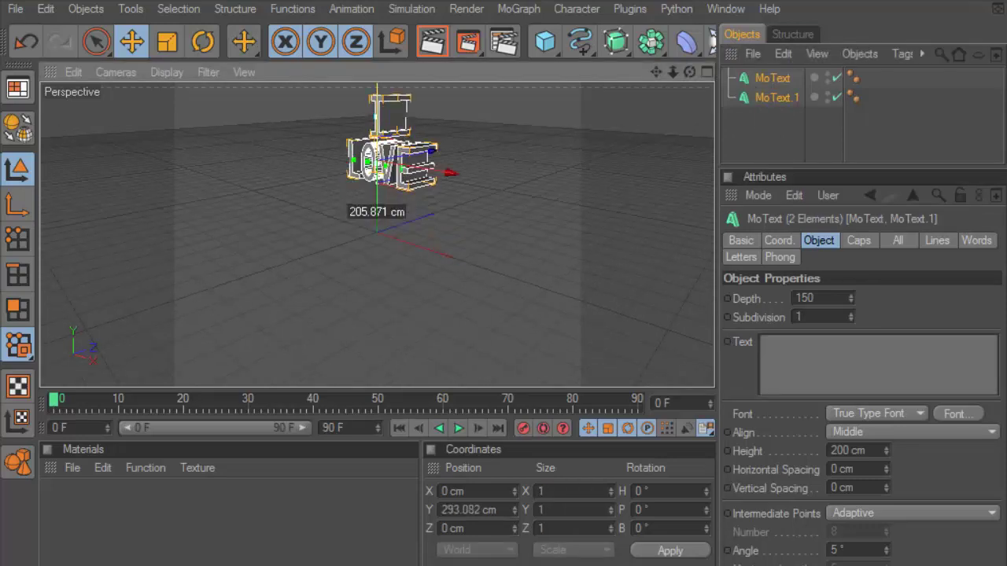
left_click_drag(782, 96, 783, 126, "ctrl")
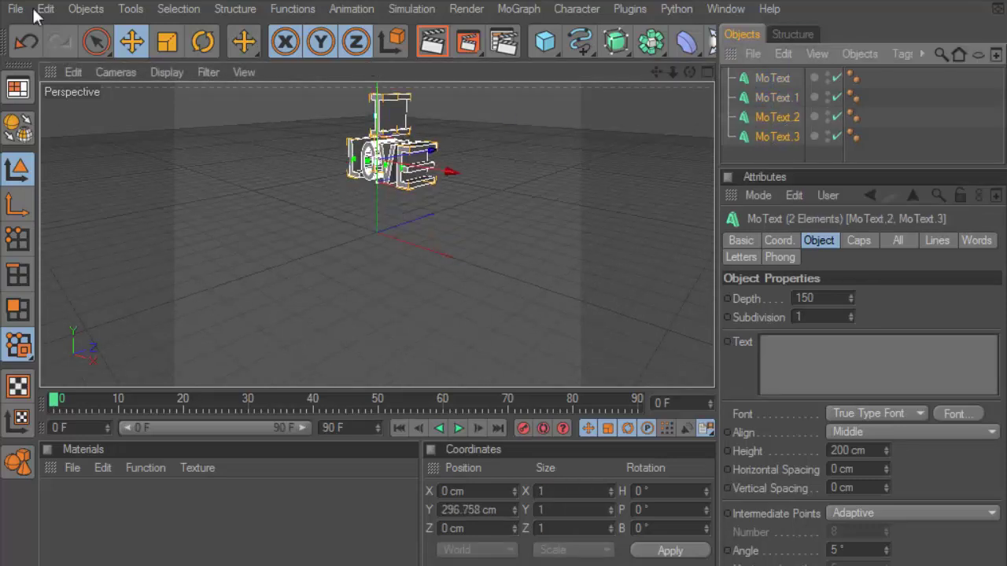
left_click(45, 9)
left_click(70, 37)
Duplicate LOVE, change the copy's text to YOU, and move it below LOVE.
left_click(769, 96)
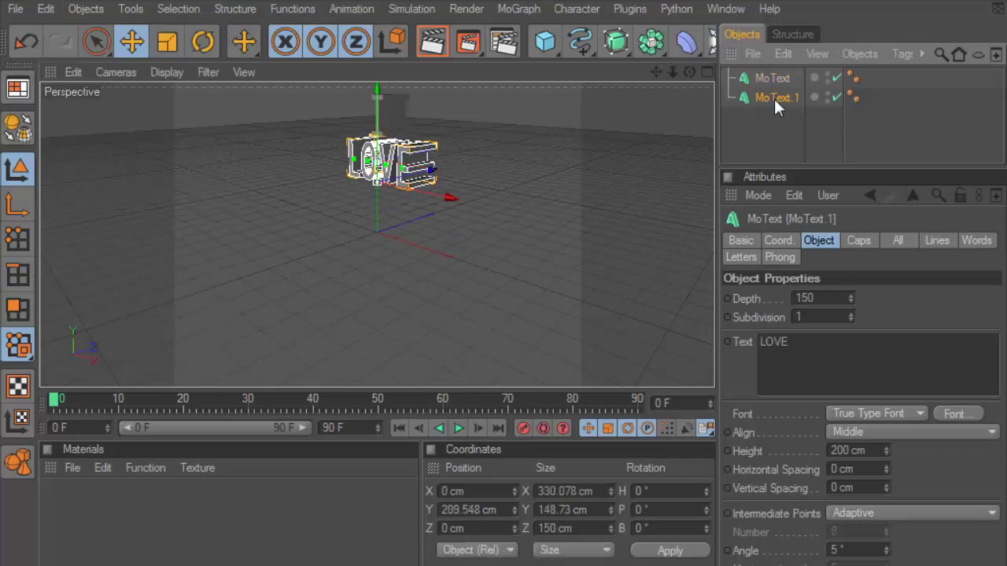
left_click_drag(773, 97, 790, 137, "ctrl")
double_click(774, 342)
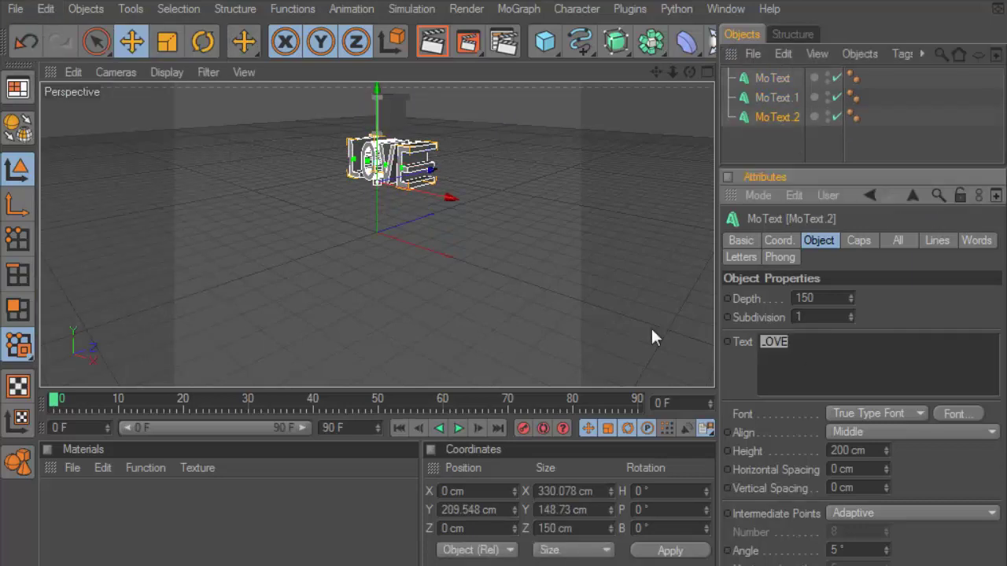
type("YOU")
left_click(785, 119)
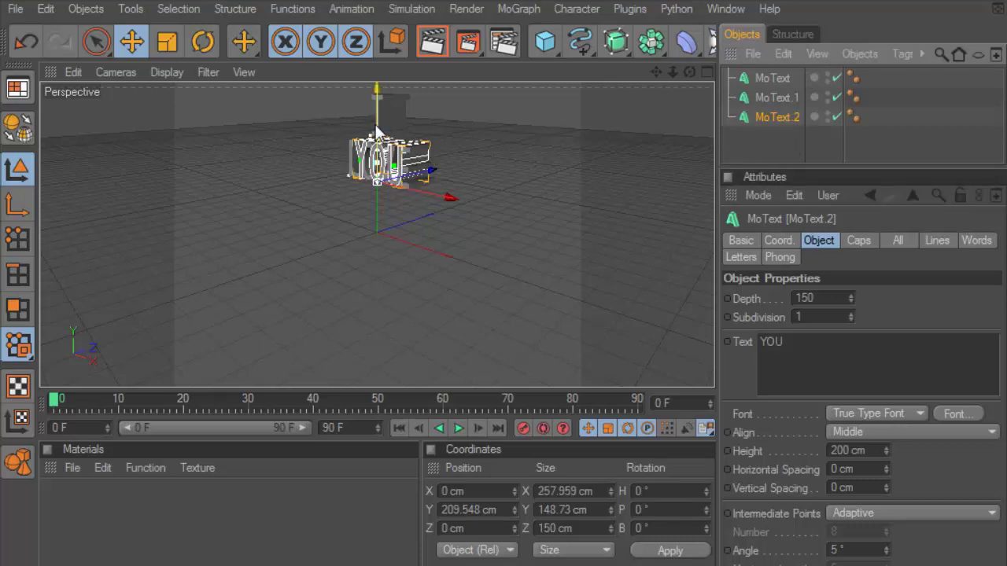
left_click_drag(375, 125, 376, 172)
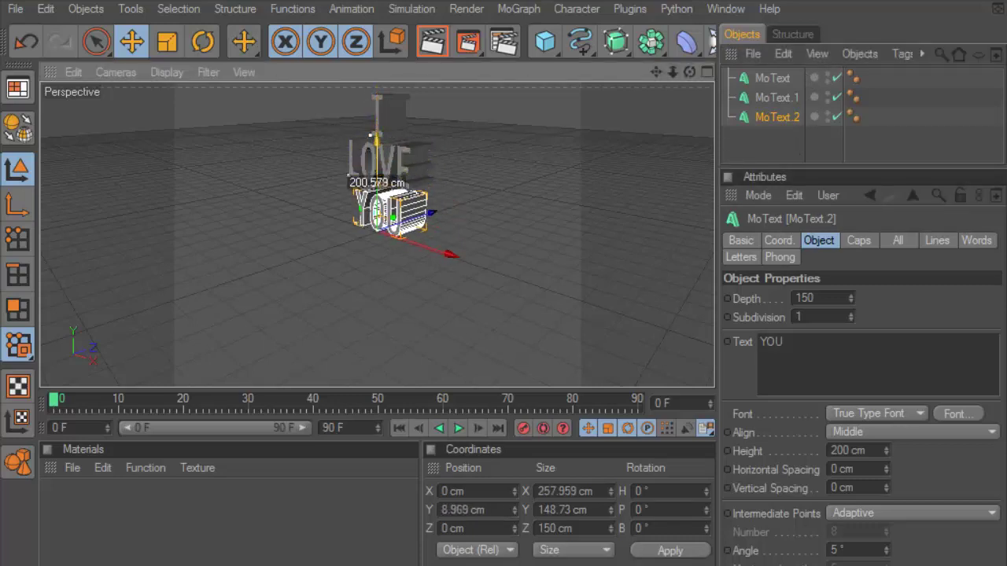
Frame all three stacked words in the view and select the top I text.
left_click_drag(653, 70, 535, 174)
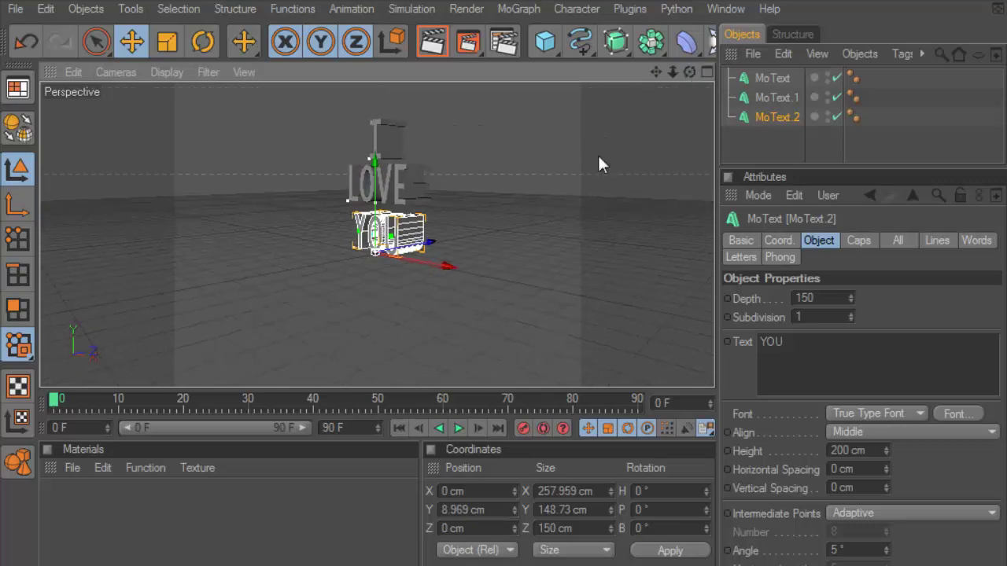
left_click_drag(653, 71, 535, 155)
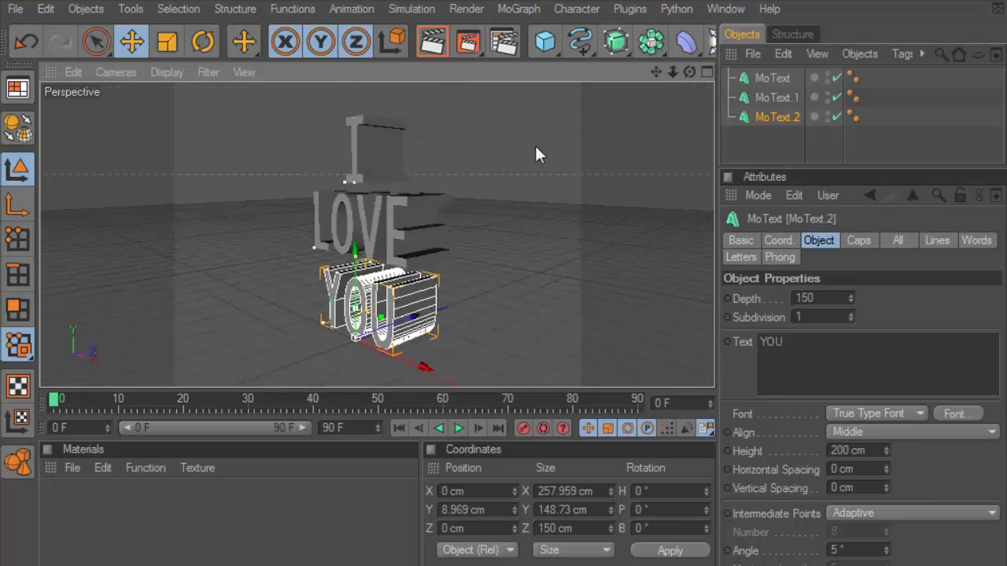
left_click(772, 78)
Make the I text editable and connect all its parts into one polygon object.
left_click(18, 126)
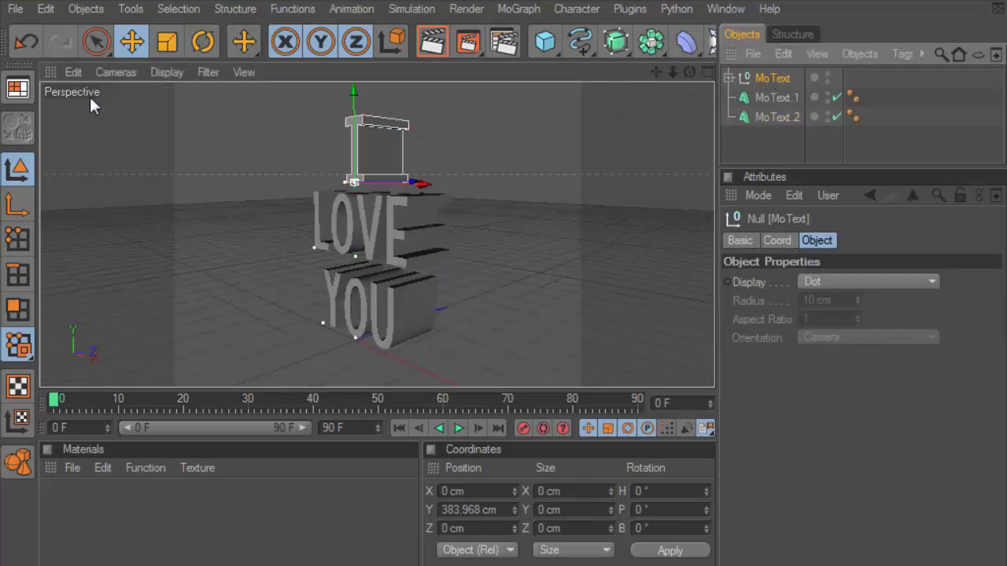
right_click(773, 79)
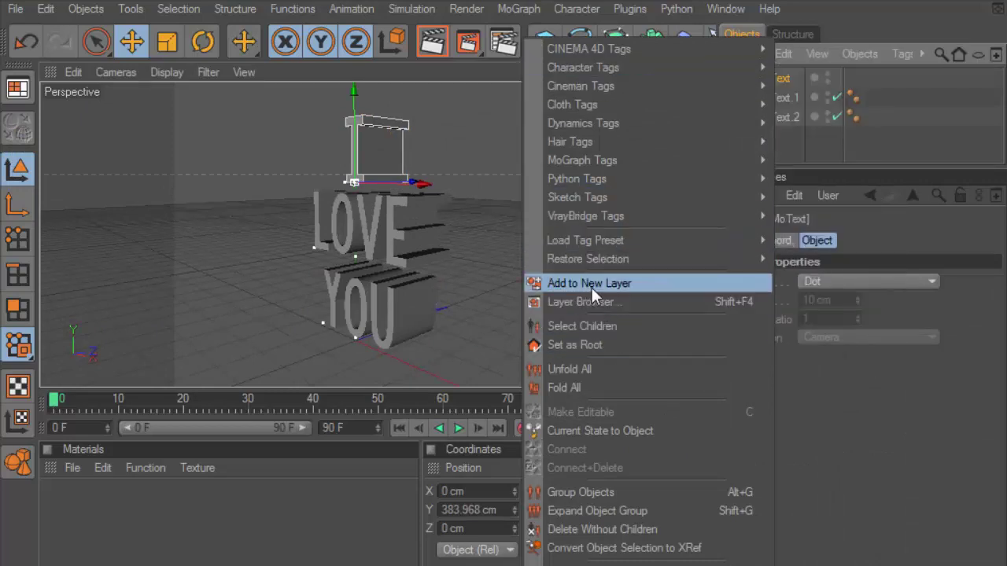
left_click(603, 326)
left_click(7, 138)
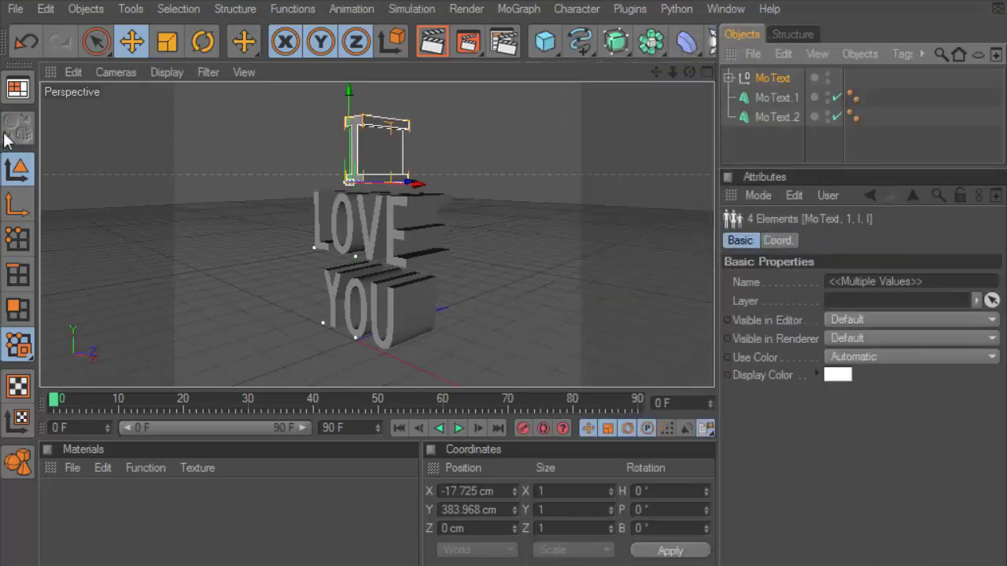
right_click(744, 93)
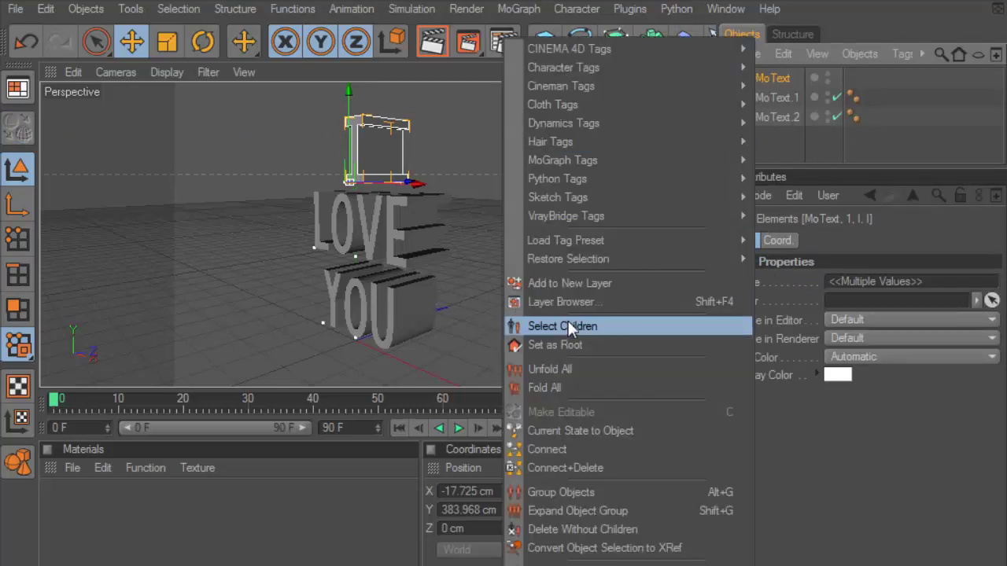
left_click(568, 321)
right_click(775, 93)
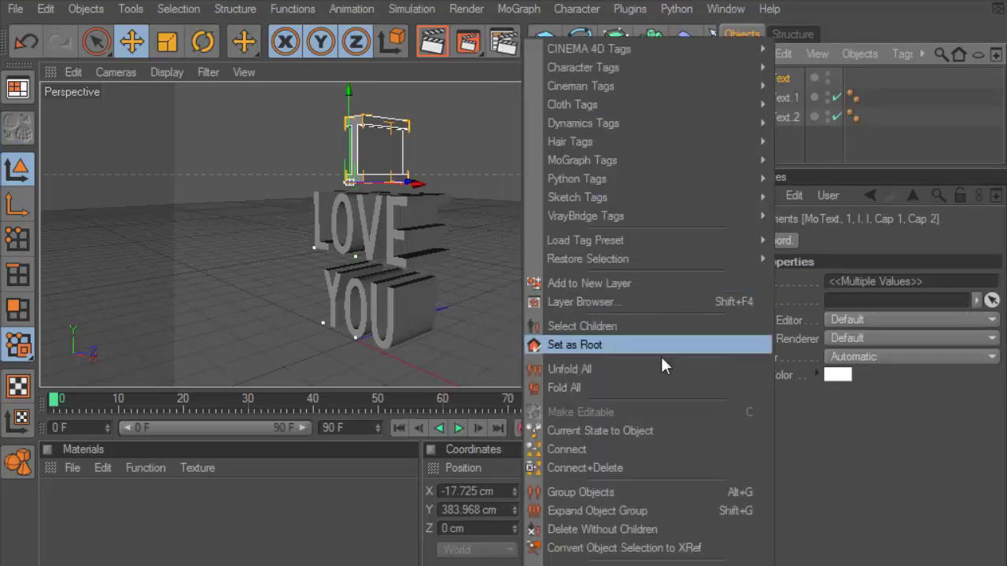
left_click(652, 466)
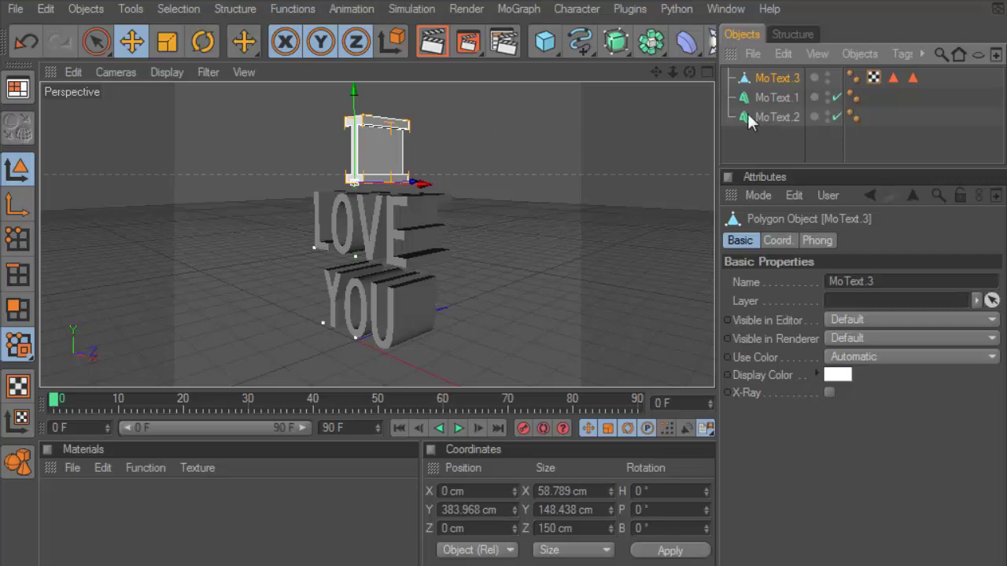
Make LOVE editable, select its children including caps, and Connect+Delete them.
right_click(773, 99)
left_click(786, 99)
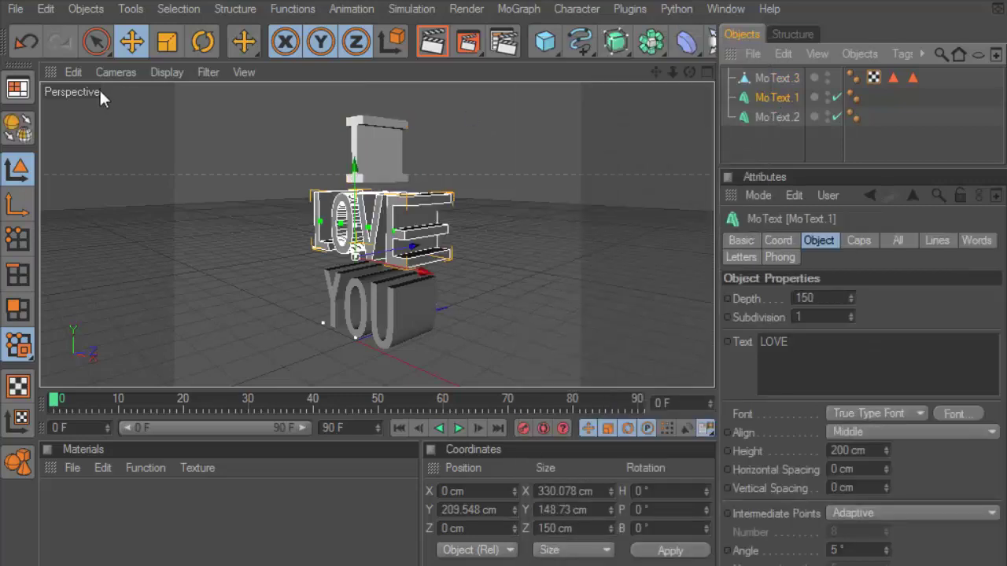
key("c")
right_click(776, 99)
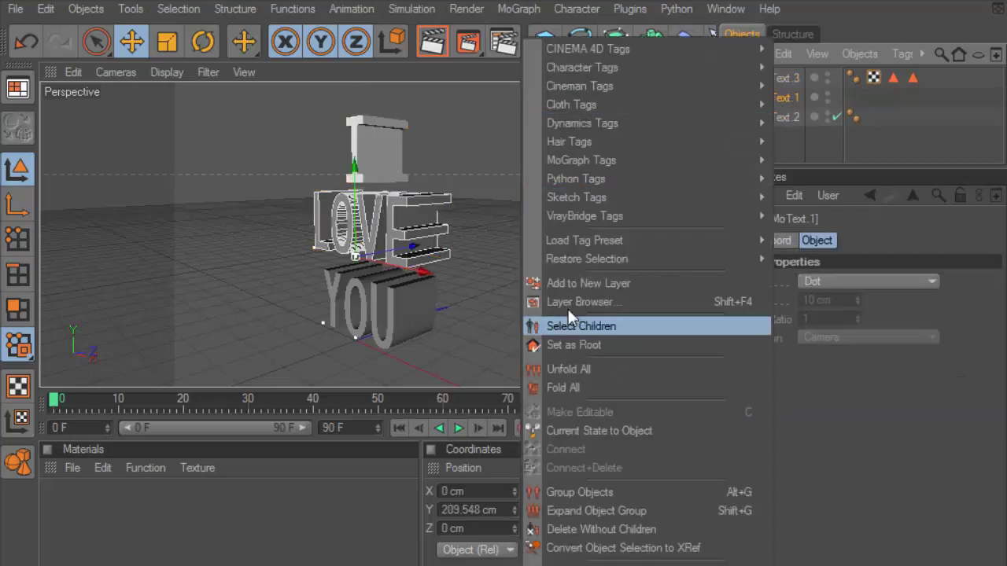
left_click(583, 325)
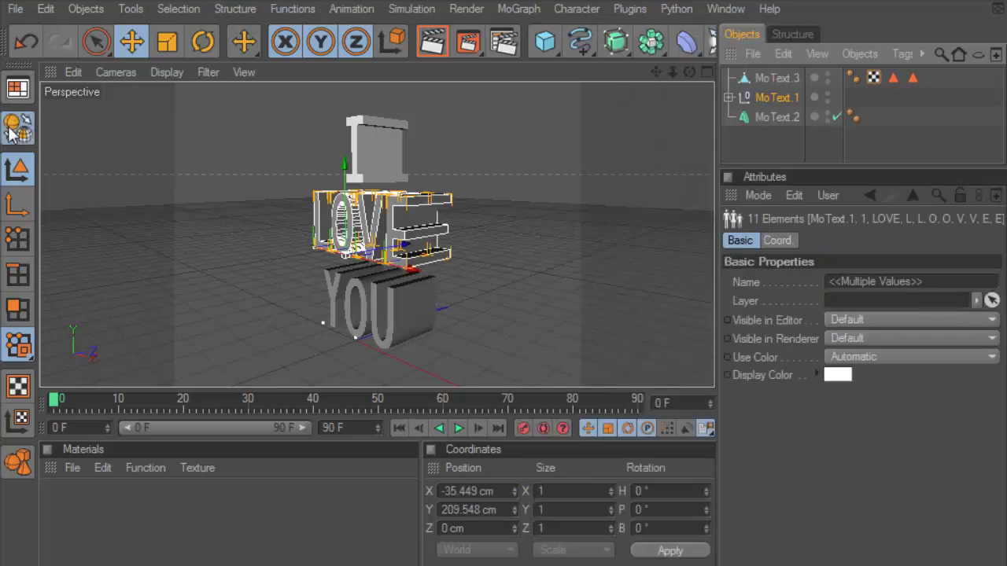
right_click(781, 101)
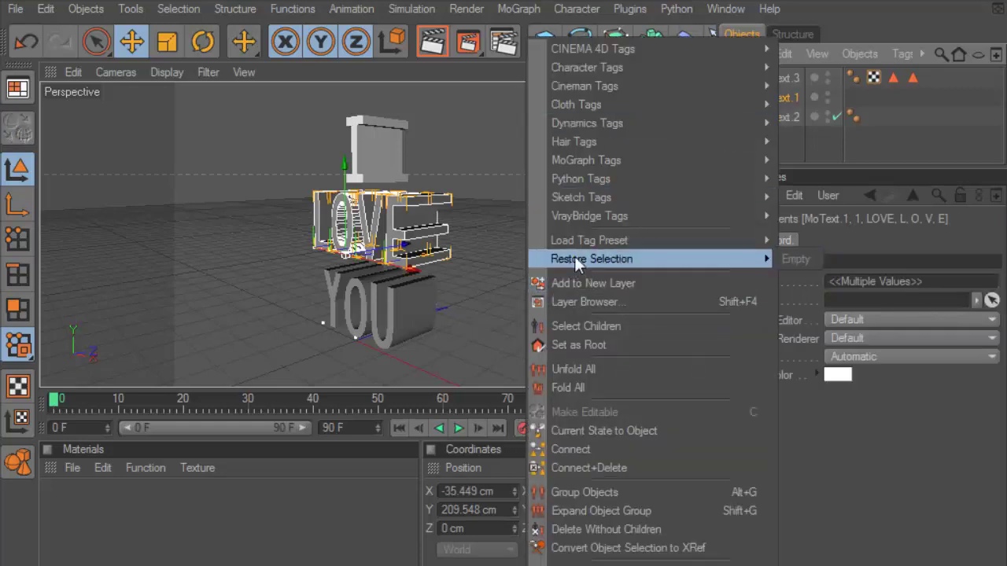
left_click(586, 327)
right_click(760, 101)
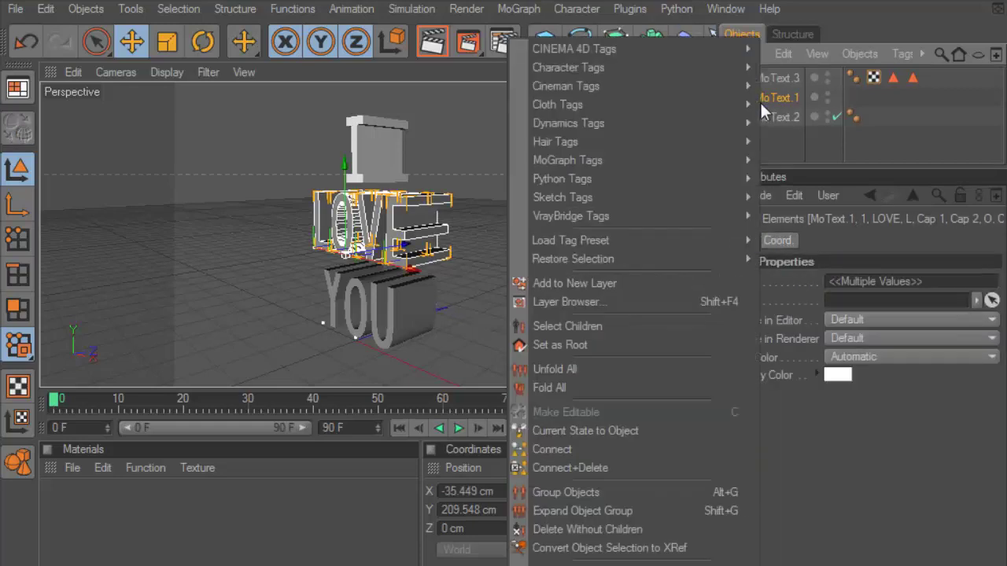
left_click(593, 467)
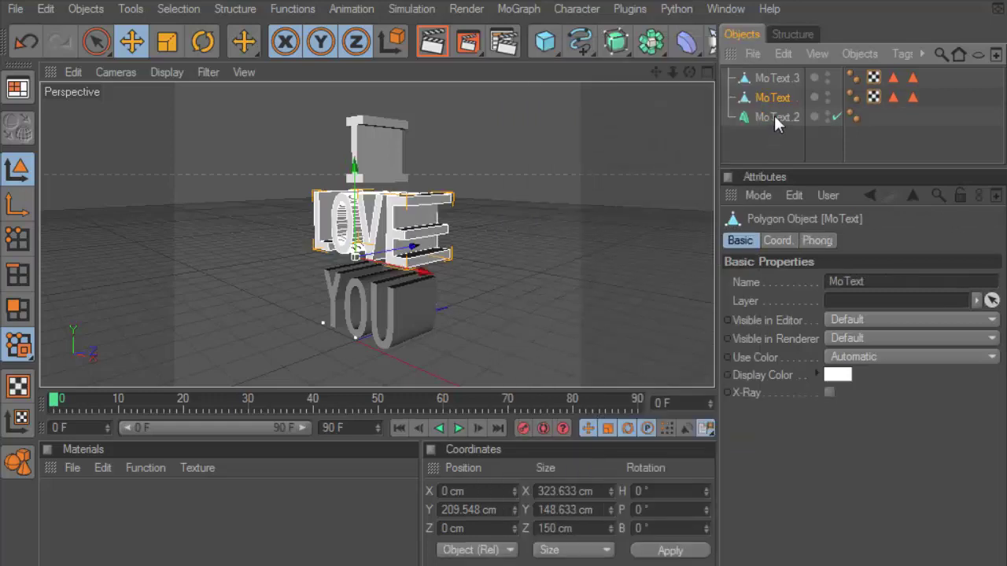
Make YOU editable and merge its letters and caps into one MoText.1 object.
right_click(774, 115)
left_click(778, 115)
left_click(18, 127)
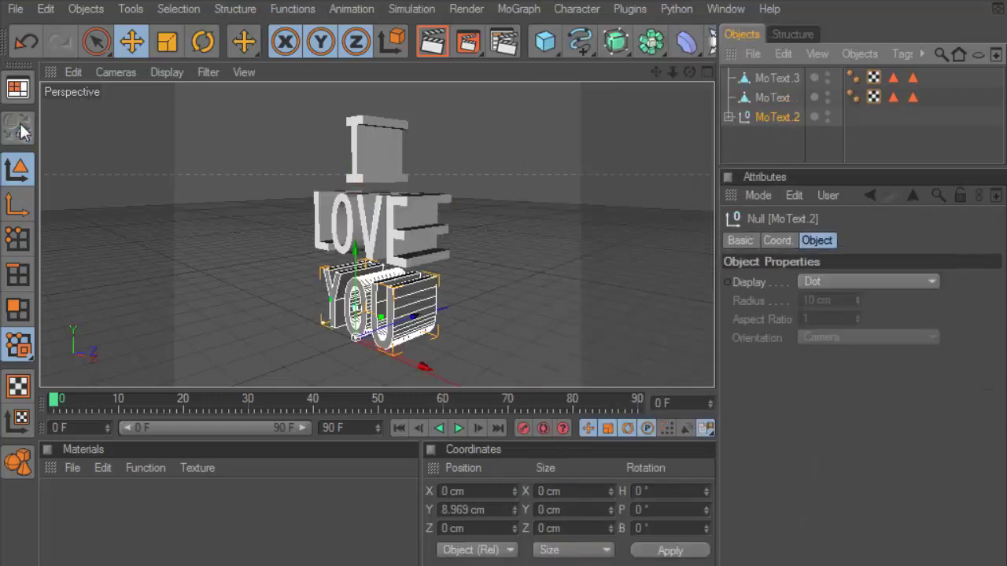
right_click(775, 117)
left_click(638, 328)
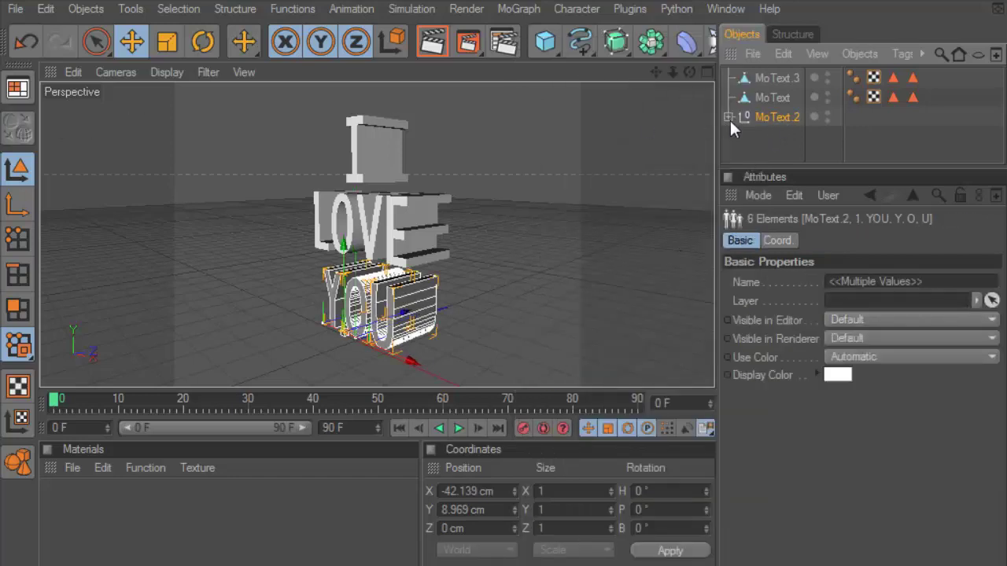
right_click(758, 114)
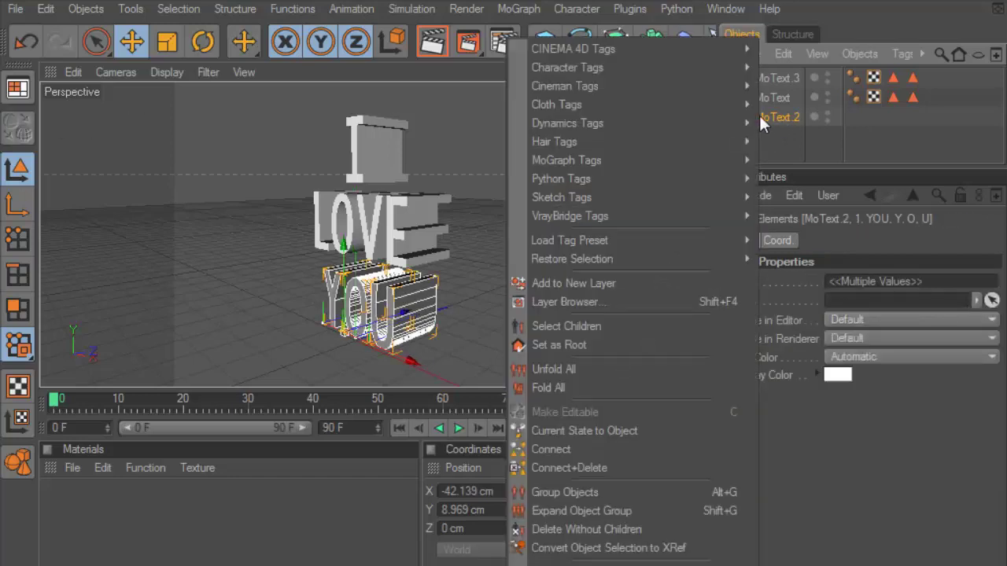
left_click(596, 334)
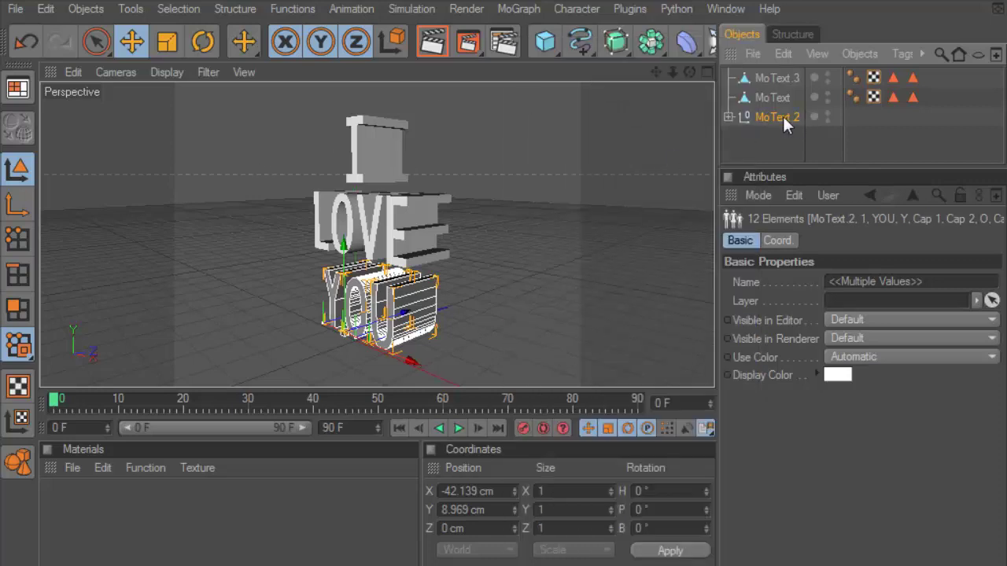
right_click(783, 118)
left_click(620, 467)
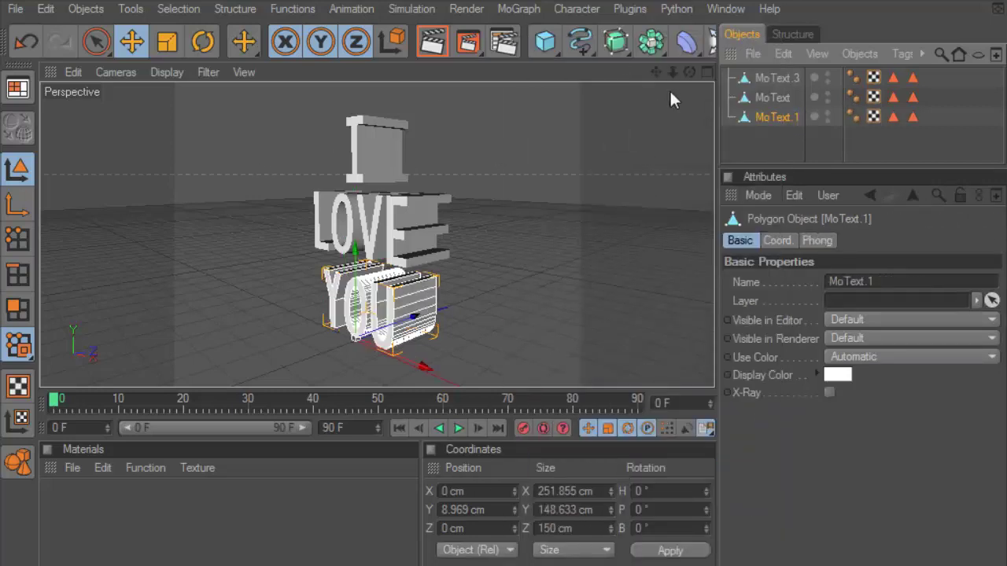
Move YOU up to Y 24.655 cm beneath LOVE and preview a render.
left_click_drag(689, 72, 351, 234)
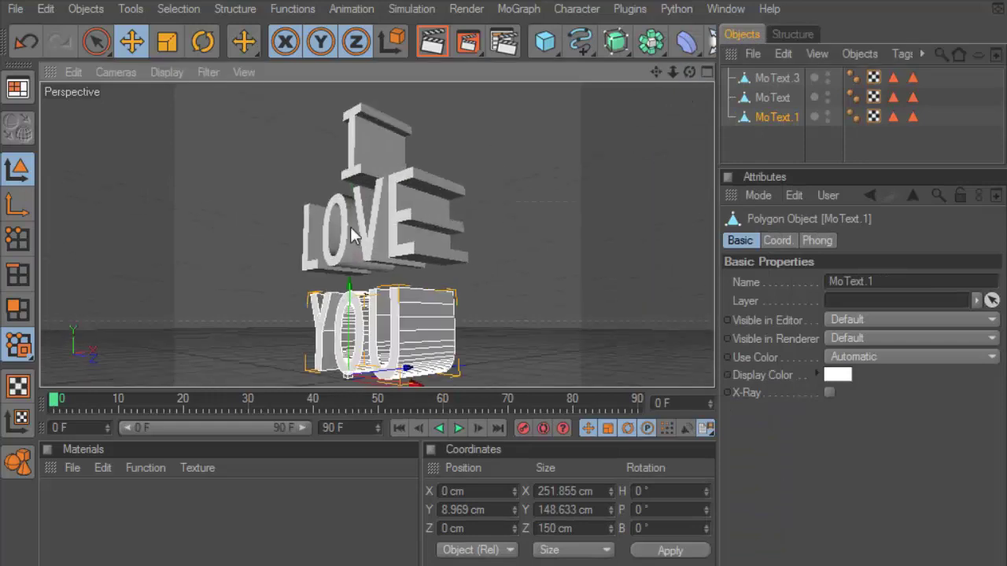
left_click_drag(689, 71, 689, 71)
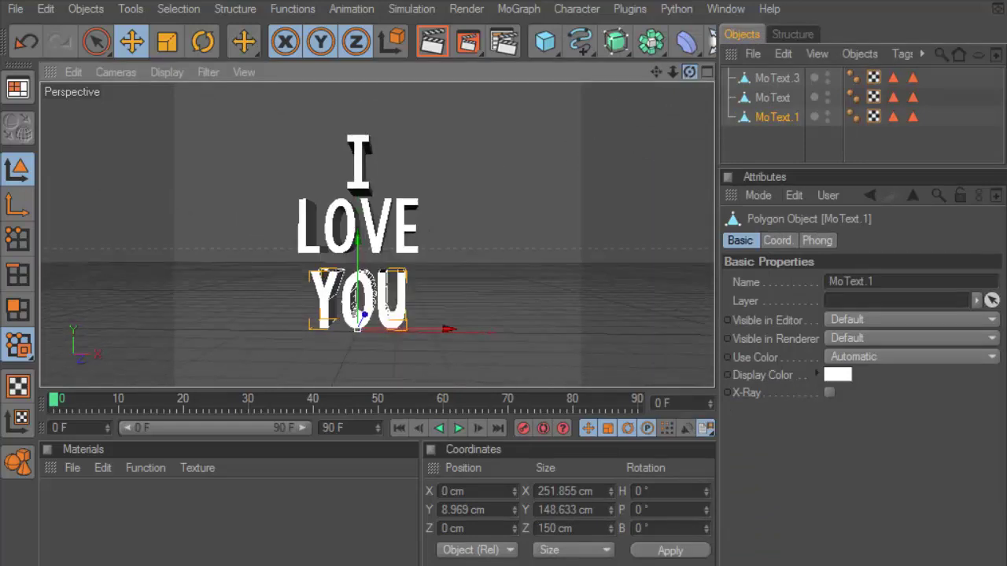
scroll(314, 265, "up", 1)
left_click_drag(353, 333, 351, 326)
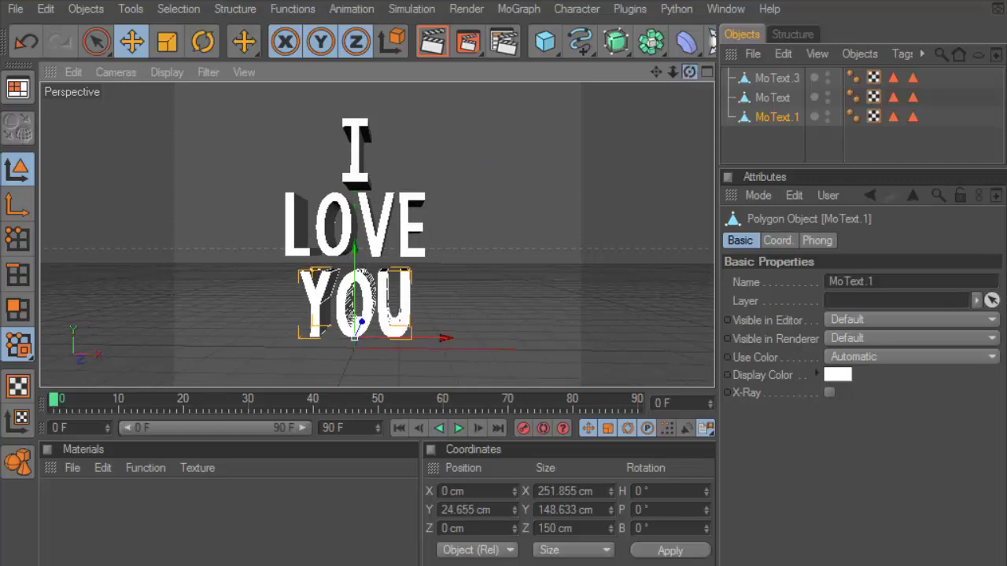
left_click_drag(691, 71, 501, 143)
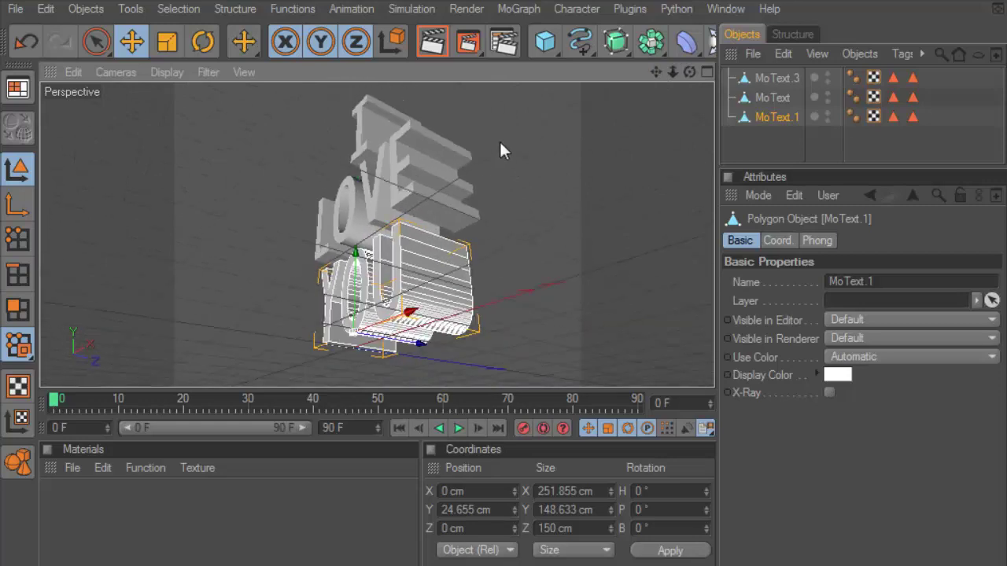
left_click(431, 43)
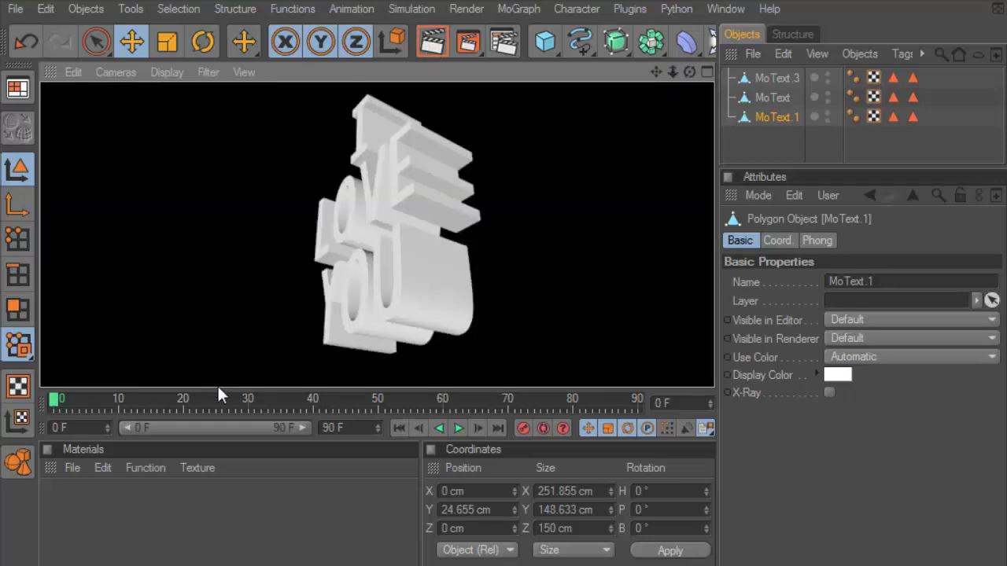
left_click_drag(219, 388, 218, 319)
Create a new material coloured fully saturated magenta.
left_click(71, 398)
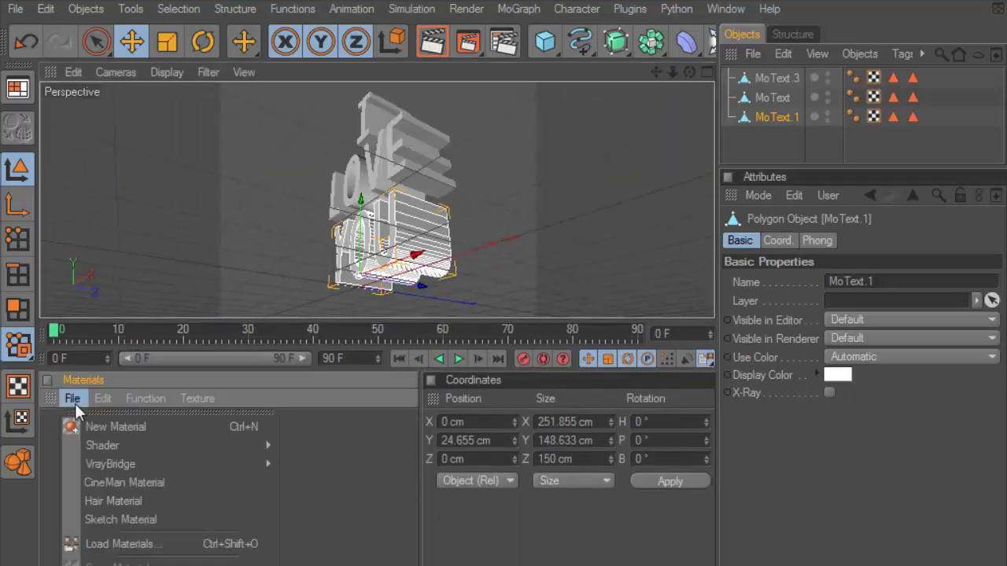
left_click(88, 425)
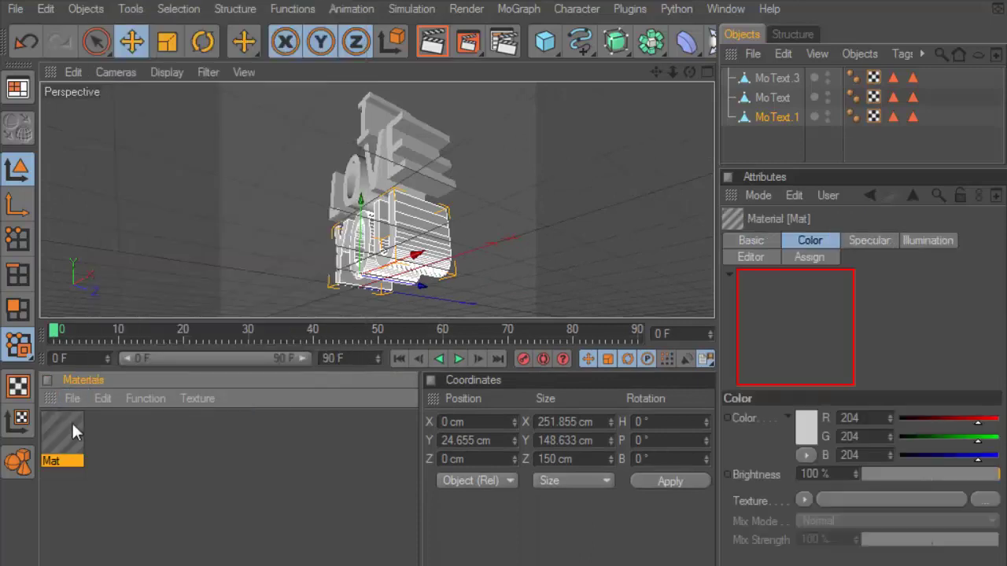
double_click(72, 425)
left_click(511, 187)
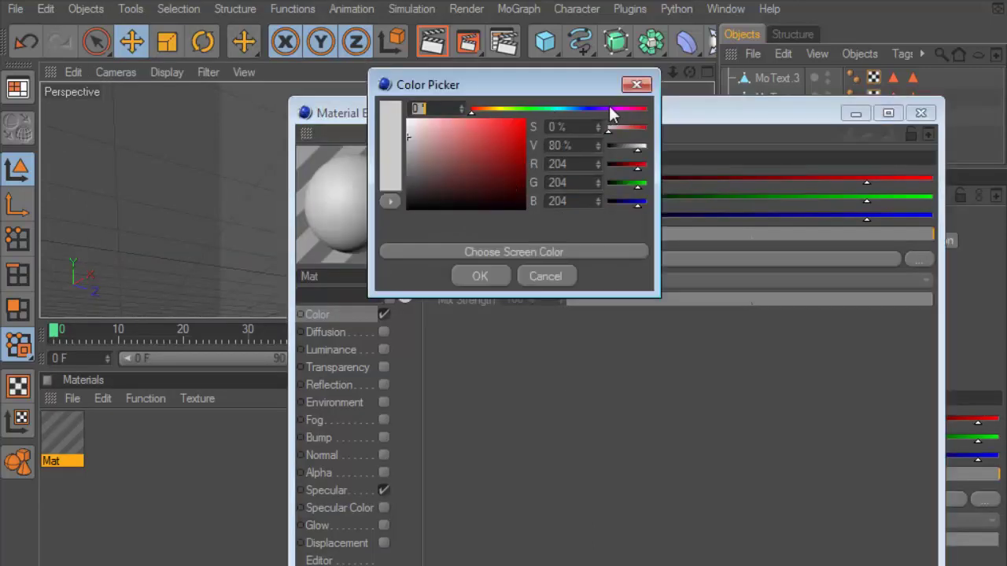
left_click_drag(610, 112, 627, 118)
left_click_drag(488, 138, 525, 120)
left_click(480, 276)
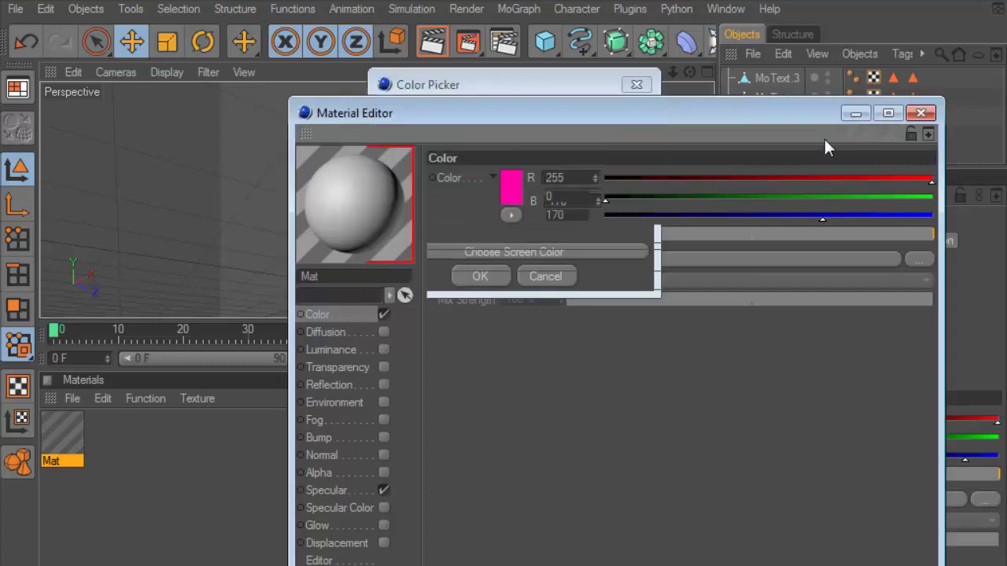
Duplicate the magenta material and recolour the copy blue (0/195/255).
left_click_drag(71, 444, 114, 440, "ctrl")
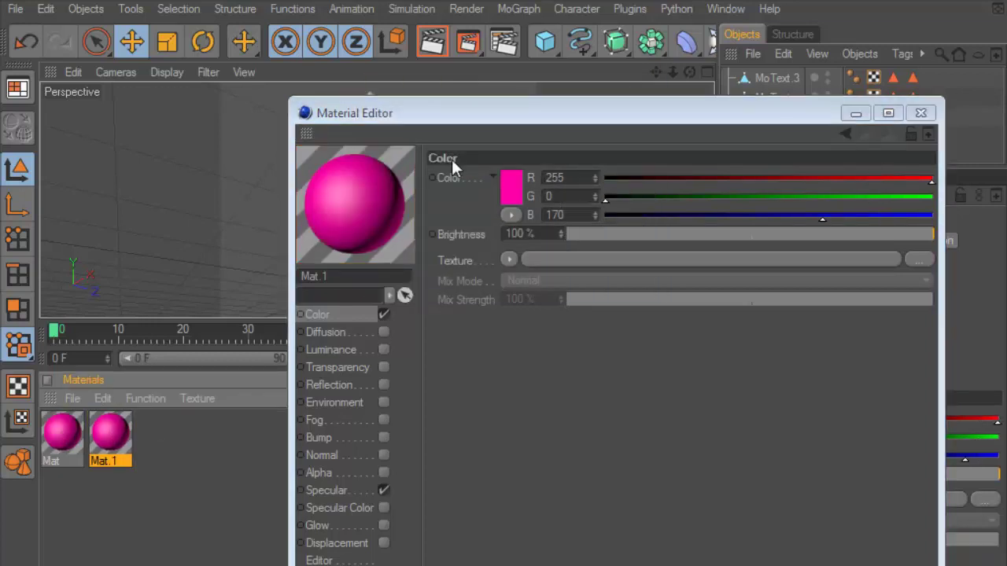
left_click(520, 189)
left_click(560, 107)
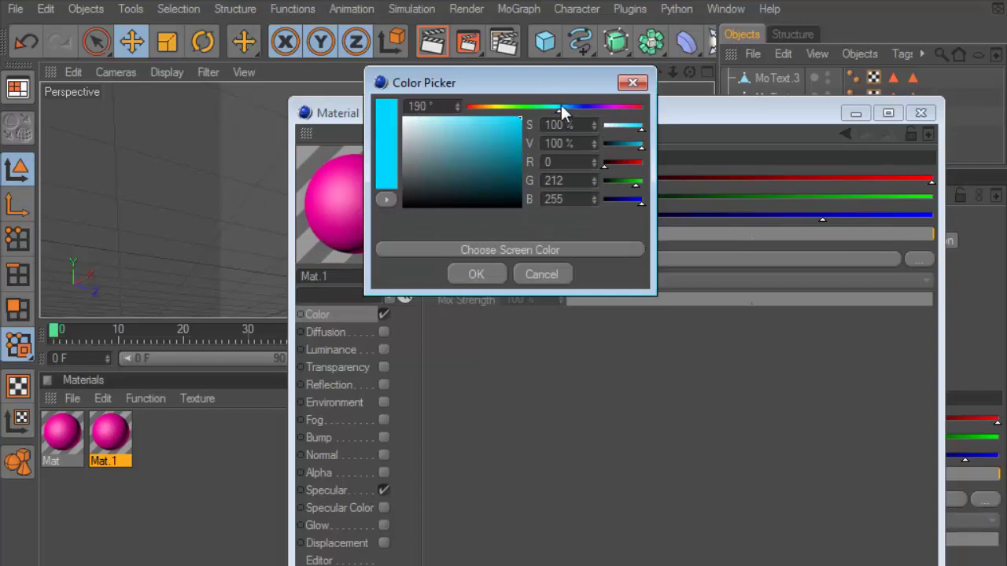
left_click_drag(559, 108, 563, 105)
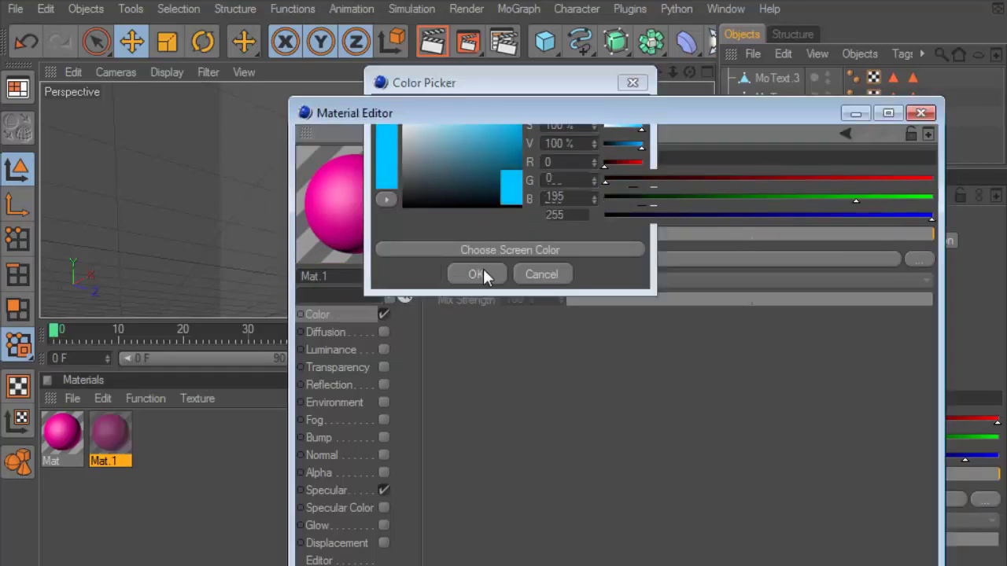
left_click(476, 274)
Duplicate the blue material as yellow (255/195/0), then copy-paste the yellow one.
left_click_drag(110, 433, 141, 443, "ctrl")
double_click(142, 443)
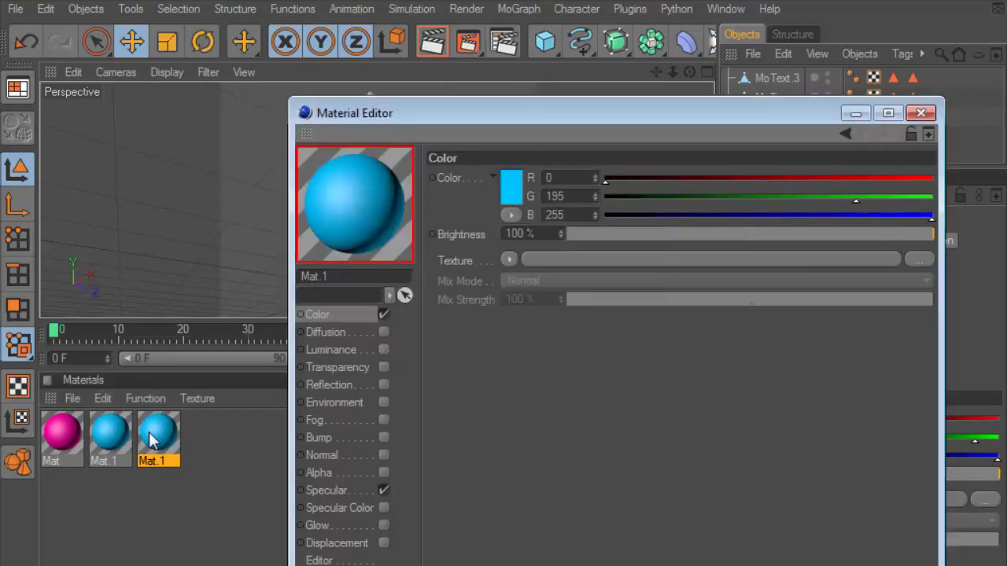
left_click(506, 192)
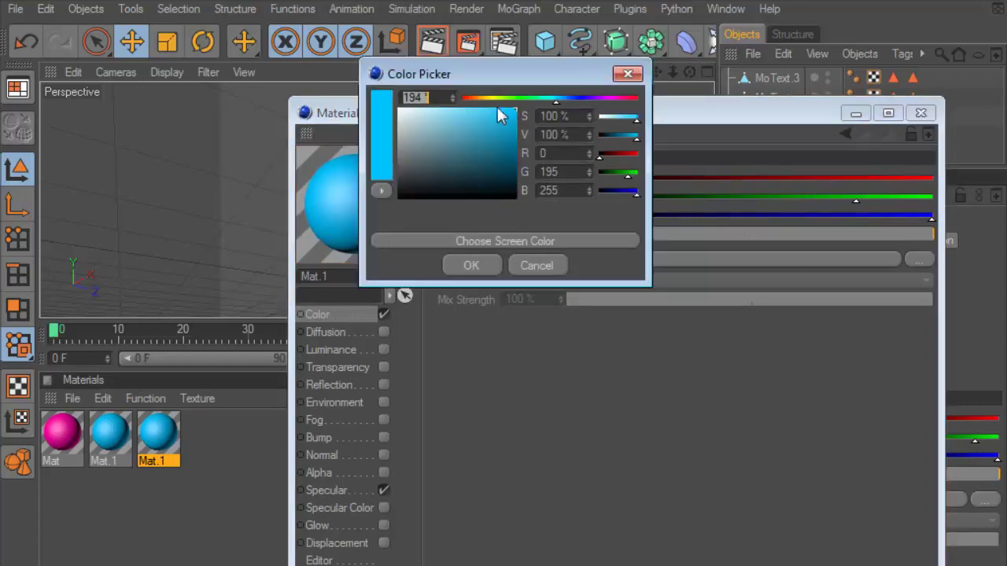
left_click_drag(494, 97, 486, 98)
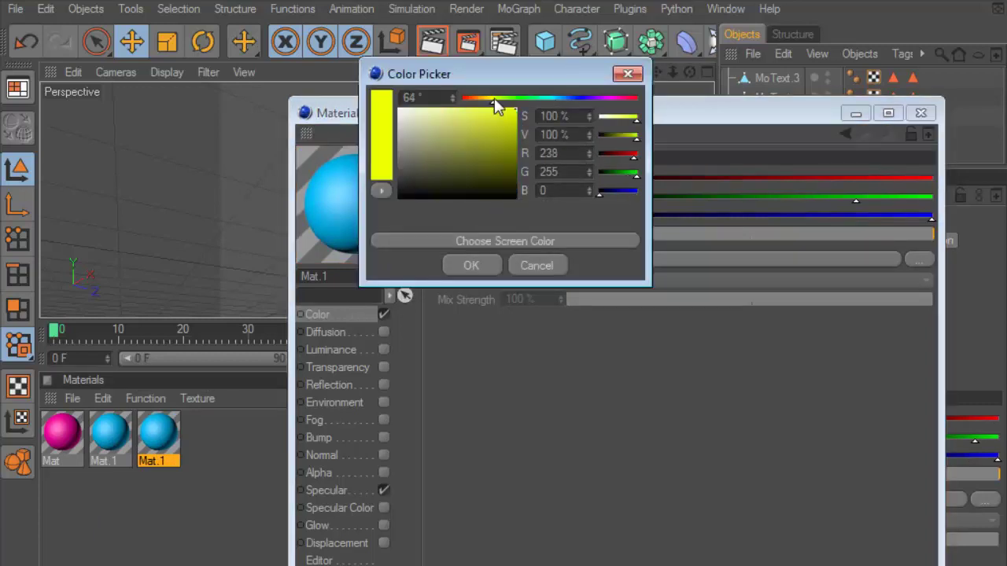
left_click(471, 266)
key("ctrl+c")
key("ctrl+v")
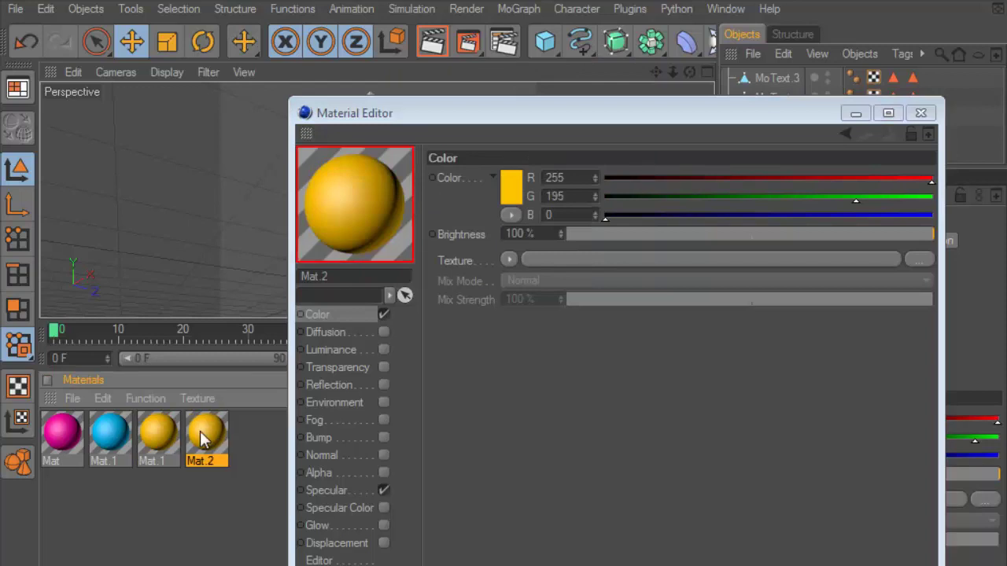
left_click(483, 223)
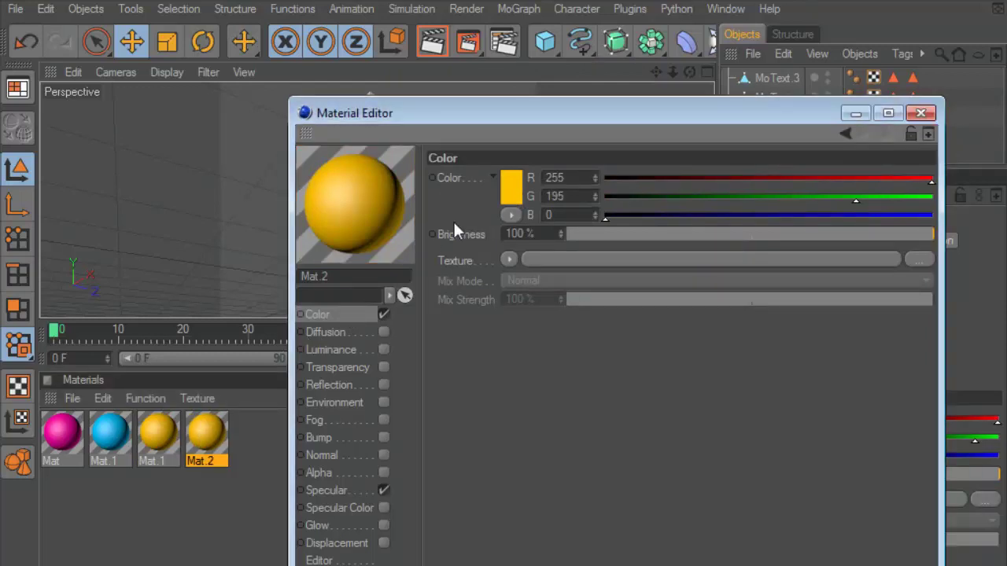
Recolour the new copy purple, then duplicate it as a green (86/230/60) material.
left_click(511, 188)
left_click_drag(557, 103, 608, 103)
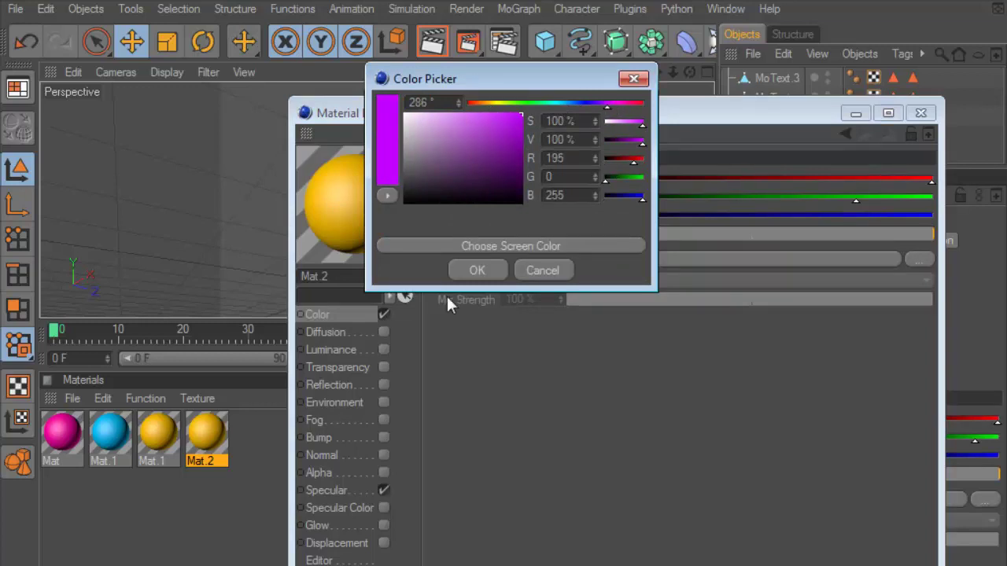
left_click(472, 270)
left_click_drag(223, 426, 256, 445, "ctrl")
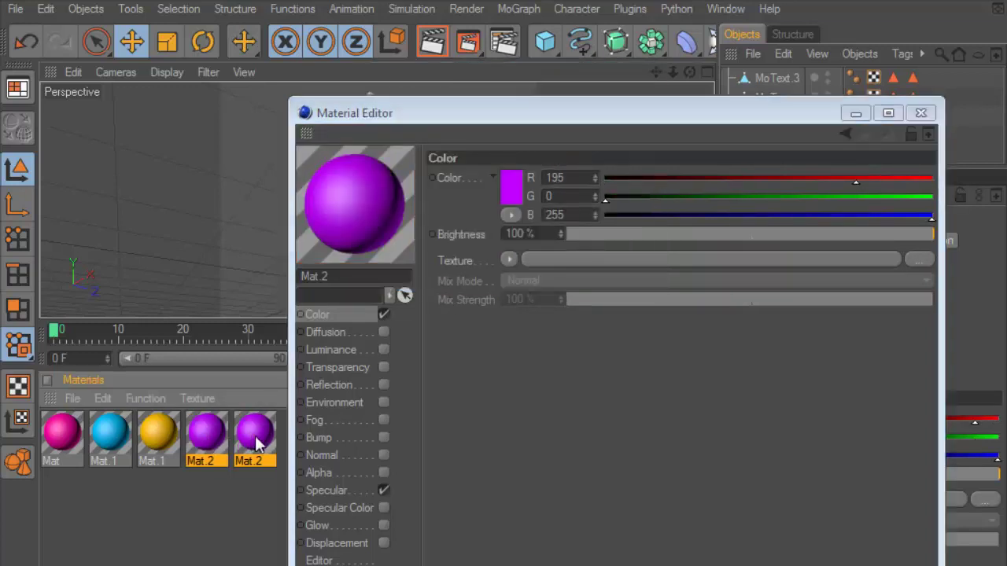
left_click(257, 445)
left_click(511, 187)
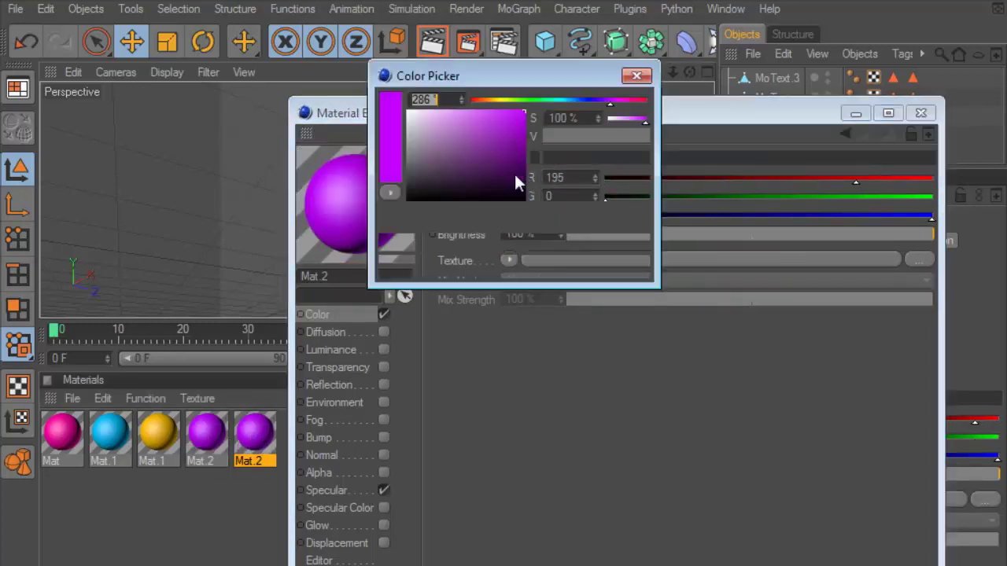
left_click(527, 100)
mouse_move(522, 126)
left_mouse_down()
mouse_move(495, 119)
mouse_move(625, 127)
left_mouse_up()
left_click(480, 268)
Duplicate the green material as Mat.3 coloured black (0/0/0).
left_click_drag(287, 442, 293, 442, "ctrl")
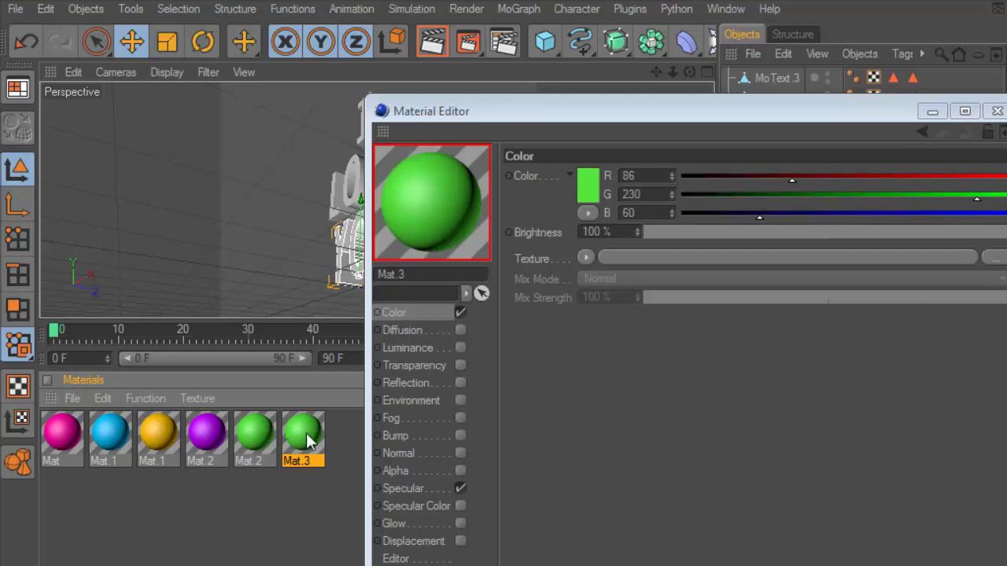
left_click(583, 179)
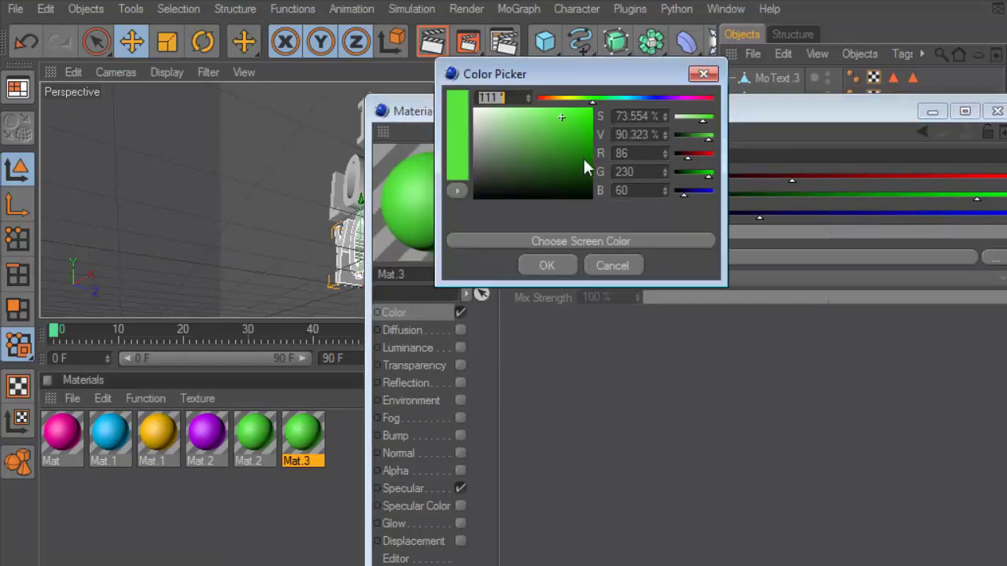
left_click_drag(563, 141, 457, 236)
left_click(547, 265)
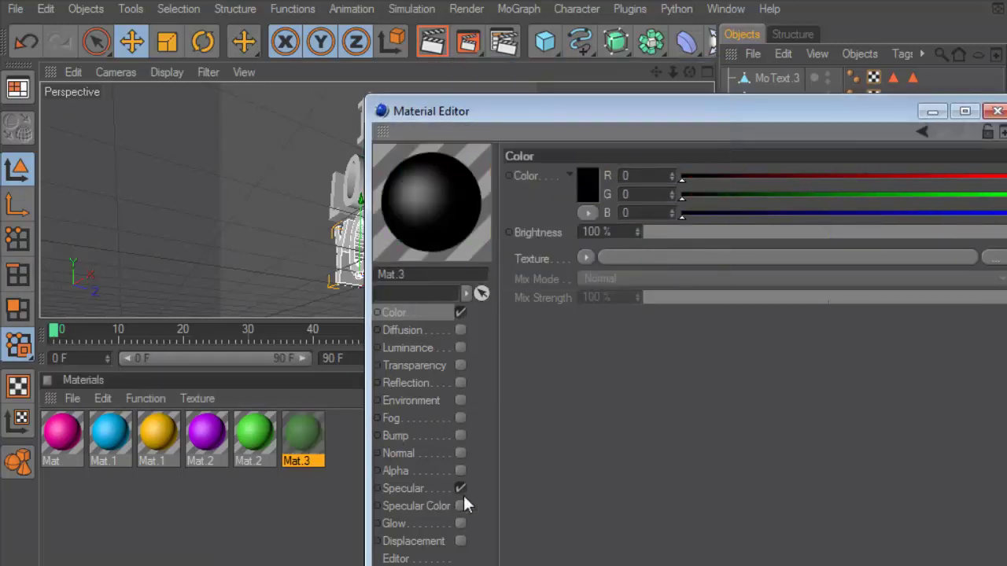
left_click(998, 111)
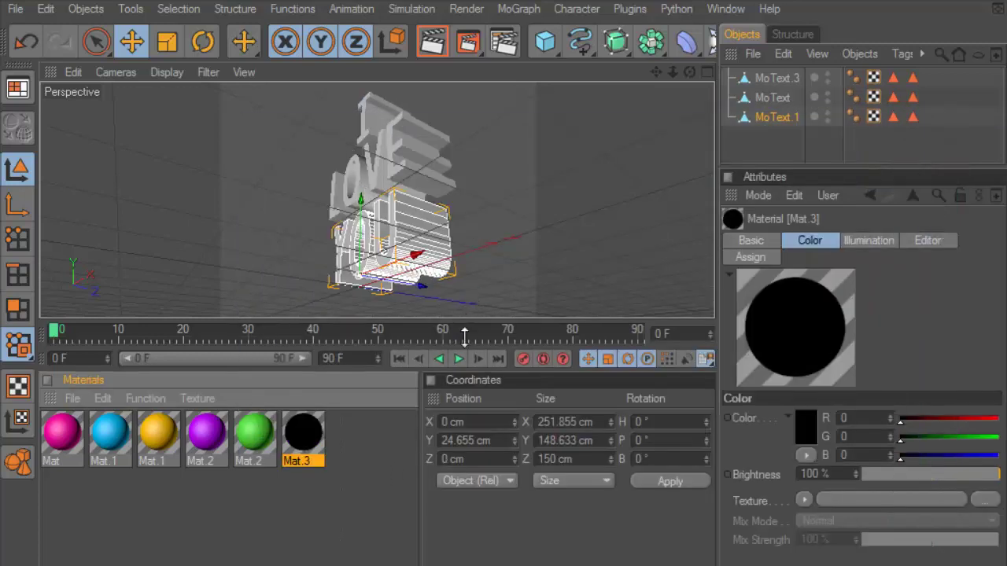
Select MoText.3 in Polygons mode and start Phong Break Selection on the I.
left_click_drag(465, 337, 465, 429)
left_click(776, 77)
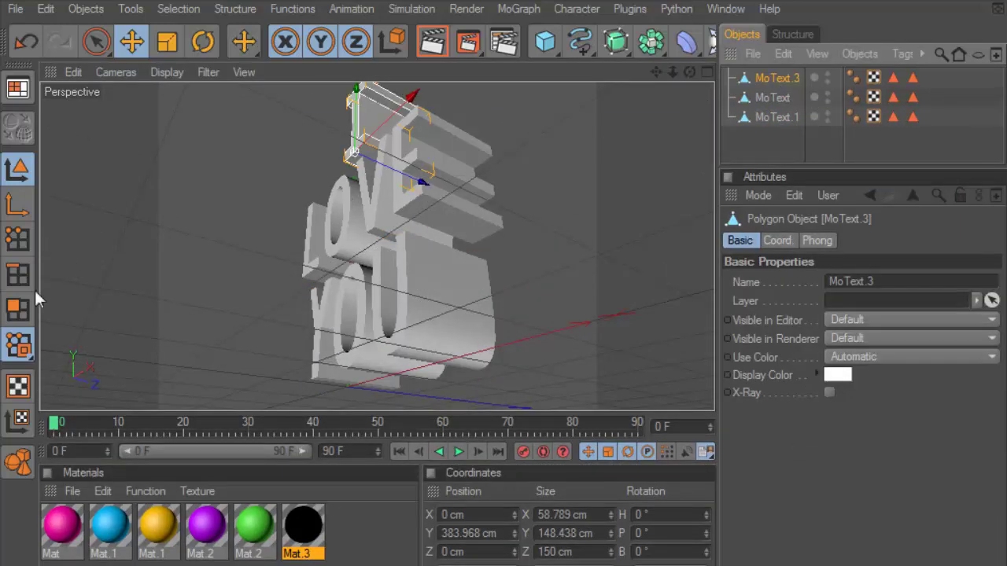
left_click(18, 309)
left_click_drag(661, 76, 361, 196)
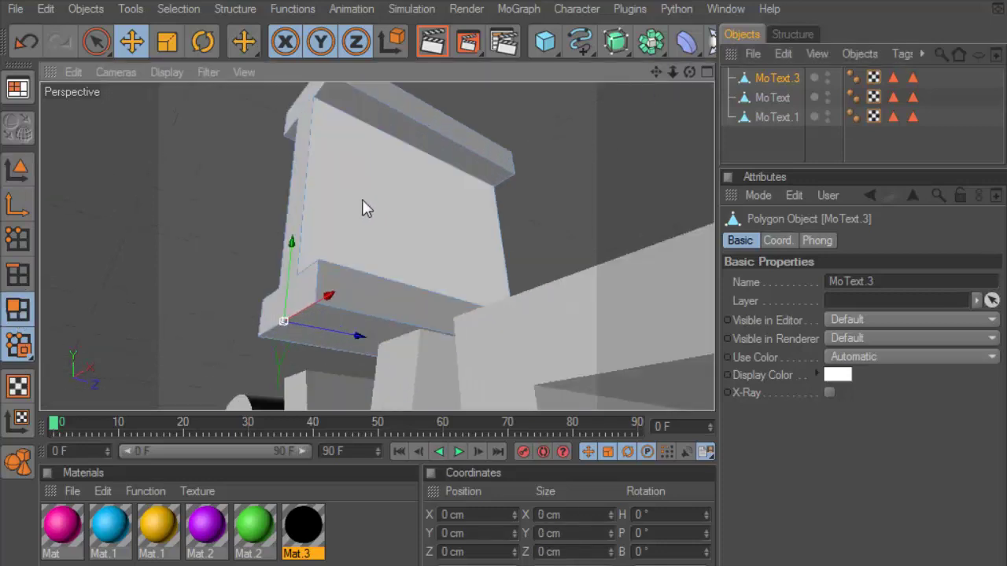
left_click(179, 9)
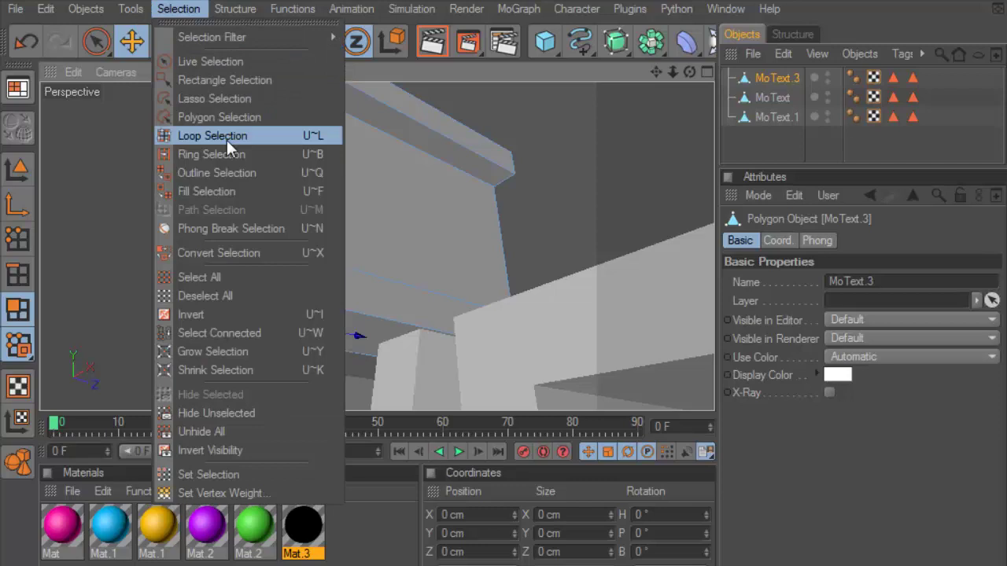
left_click(236, 229)
Select the I's side, block, middle and flange faces, leaving the front face unselected.
left_click(378, 210)
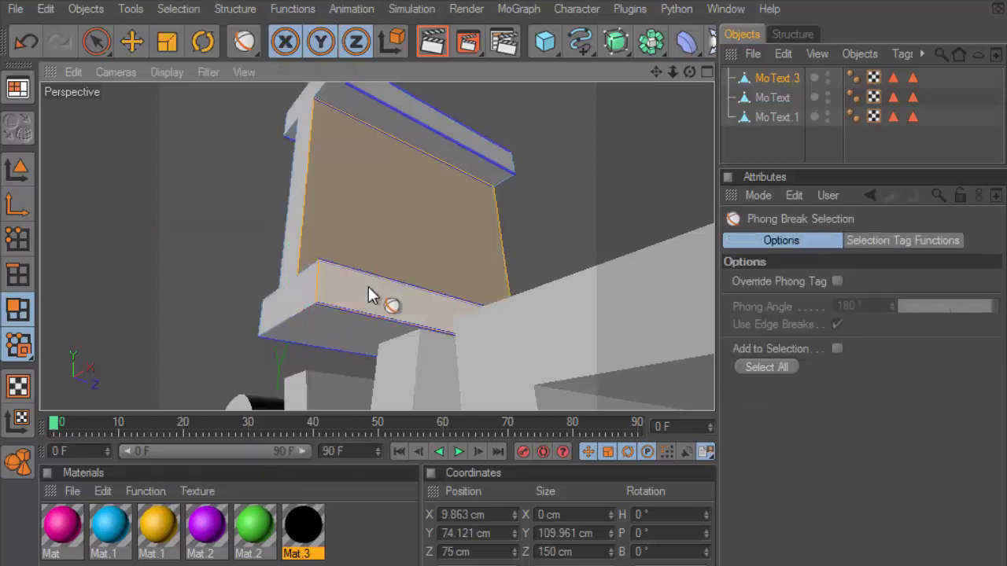
left_click(369, 292, "shift")
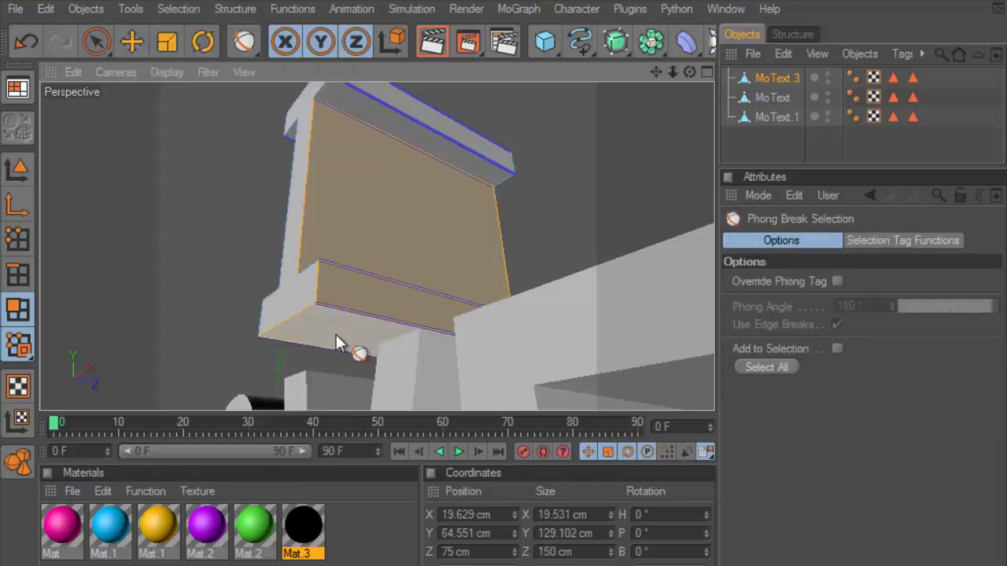
left_click(499, 162, "shift")
left_click_drag(476, 168, 462, 179, "alt")
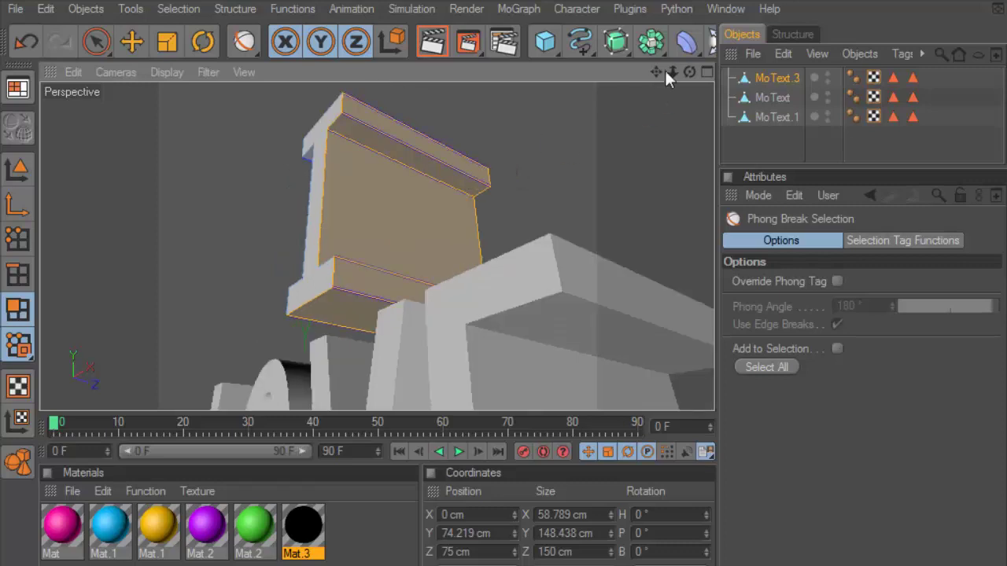
left_click_drag(690, 72, 424, 146)
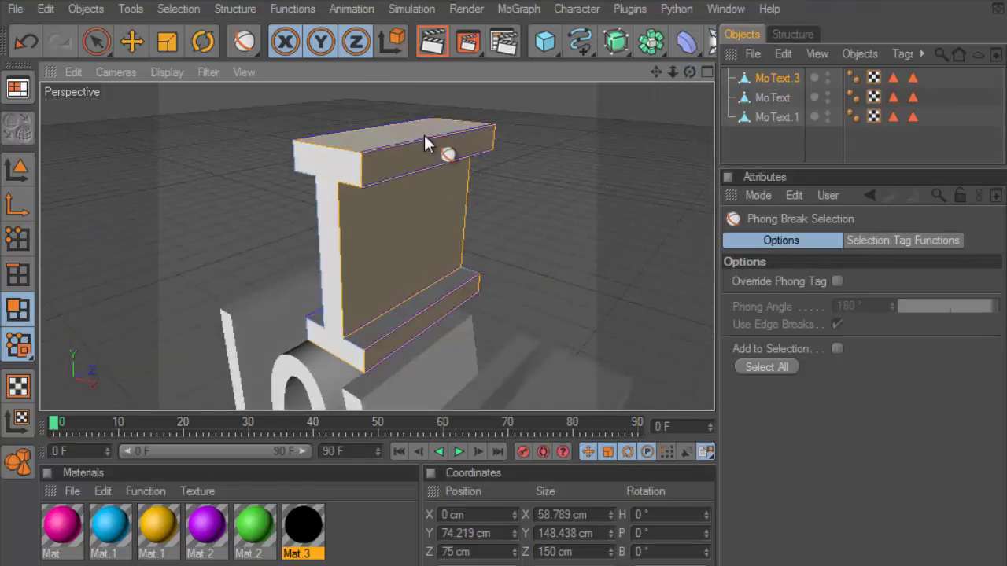
left_click(405, 299, "shift")
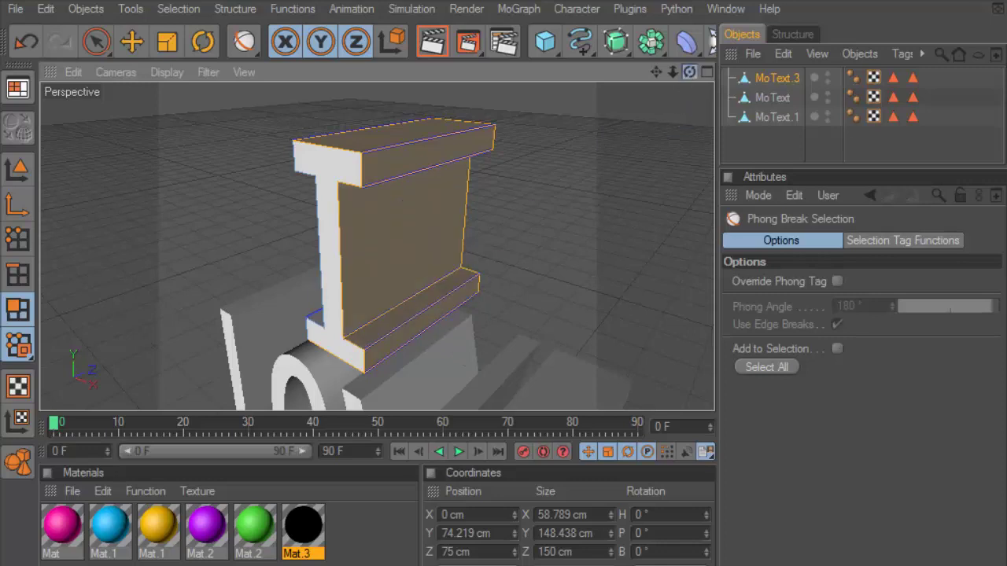
left_click_drag(690, 71, 598, 102)
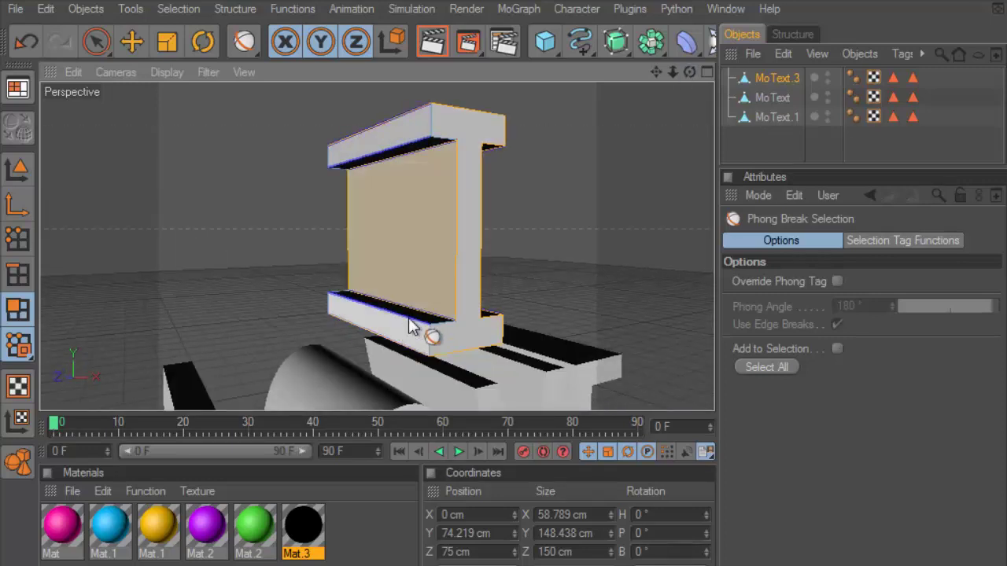
left_click(409, 323, "shift")
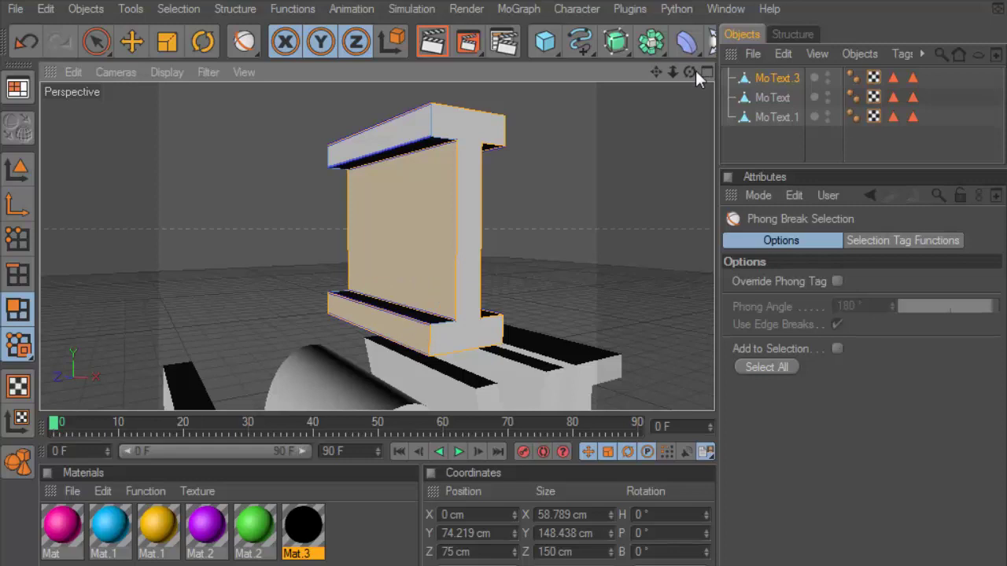
left_click_drag(695, 68, 386, 355)
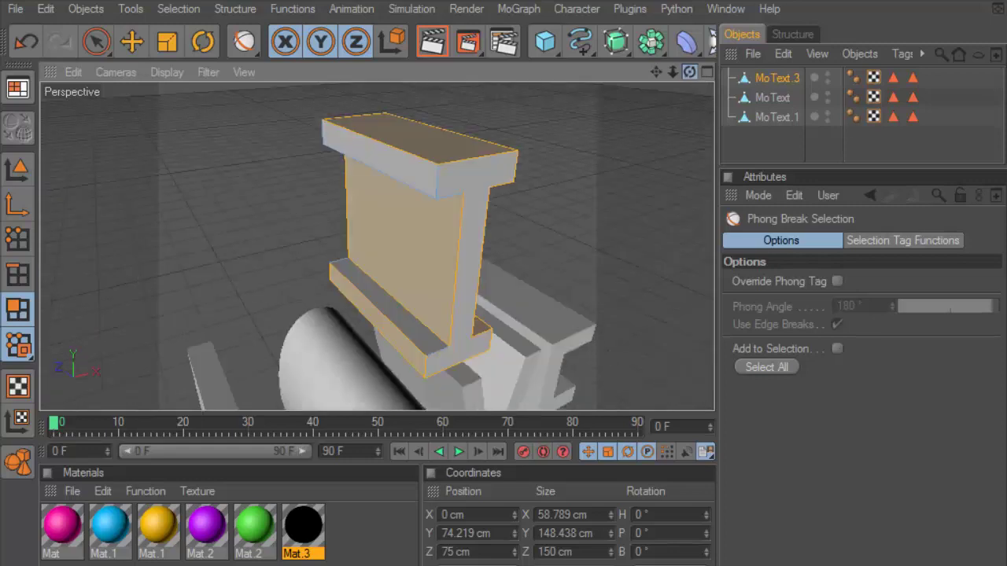
left_click(394, 169, "shift")
mouse_move(690, 72)
left_mouse_down()
mouse_move(676, 102)
mouse_move(411, 292)
left_mouse_up()
Drop the magenta material onto the I's selected side faces and check it in Render View.
scroll(582, 110, "down", 3)
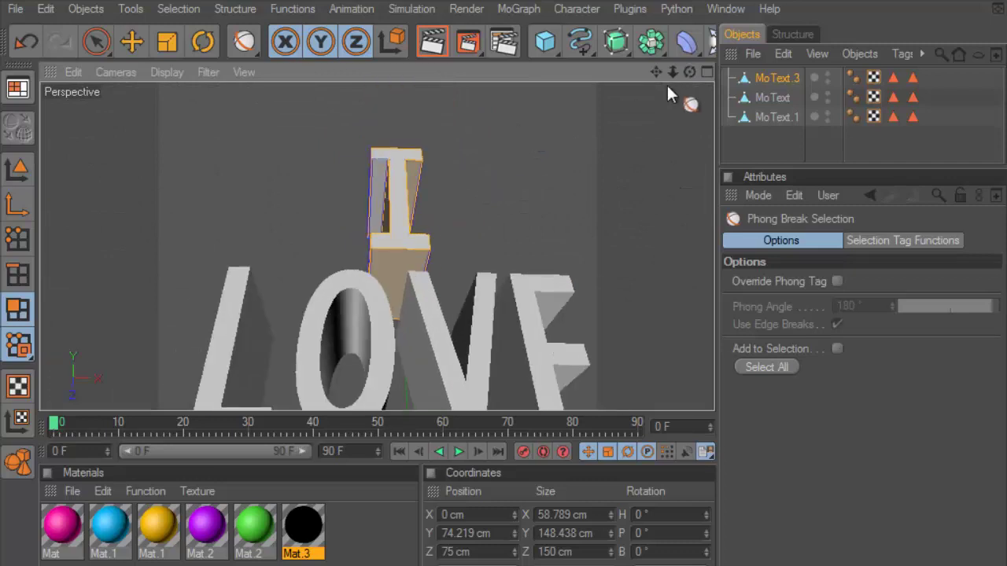
left_click_drag(689, 71, 645, 95)
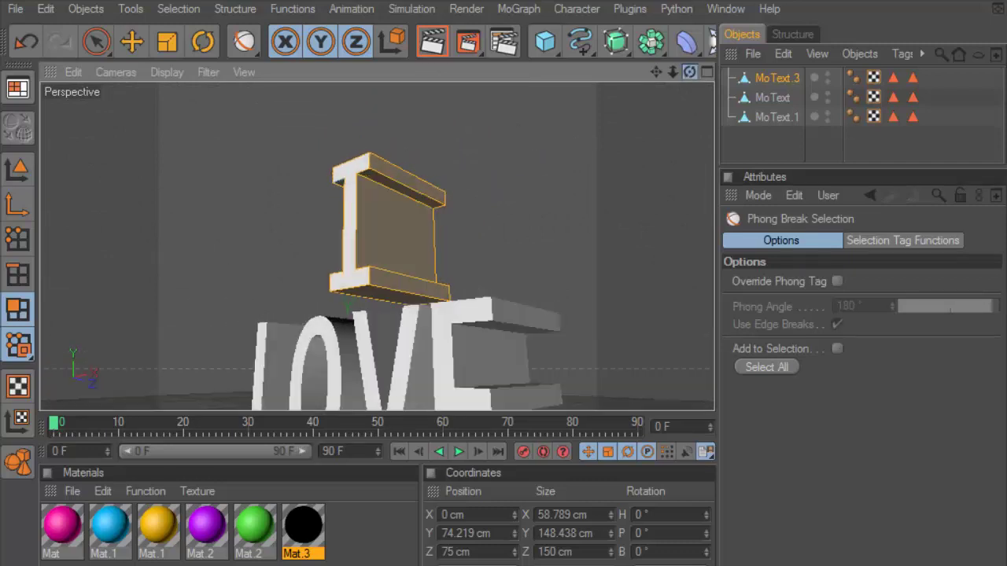
left_click_drag(487, 204, 199, 296, "alt")
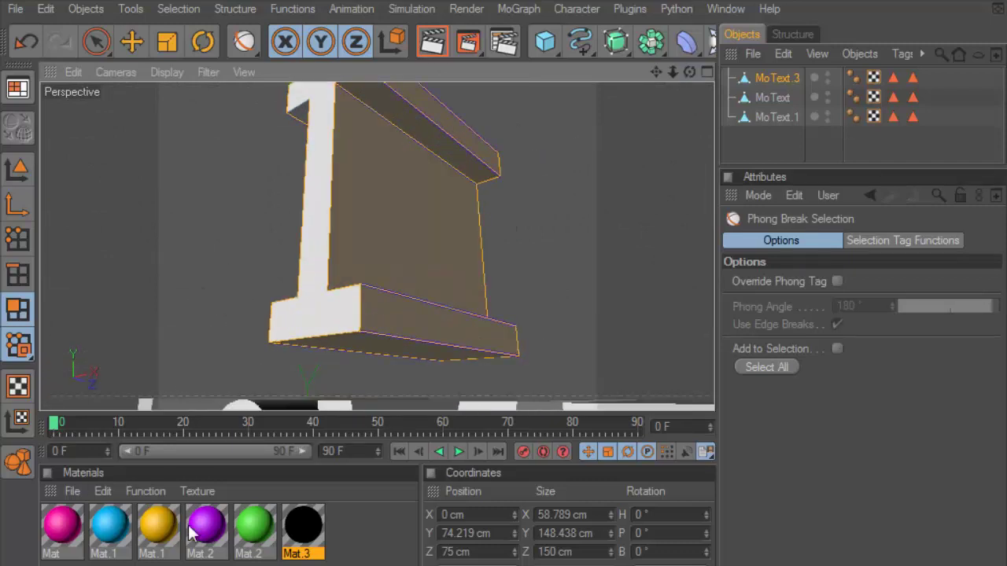
right_click_drag(349, 349, 377, 320, "alt")
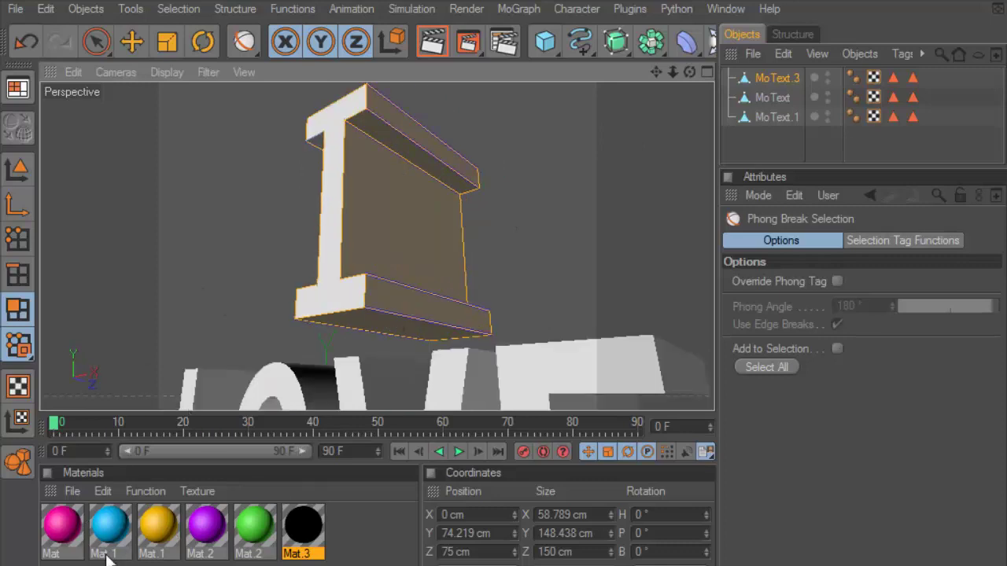
mouse_move(40, 531)
left_mouse_down()
mouse_move(337, 283)
mouse_move(406, 240)
left_mouse_up()
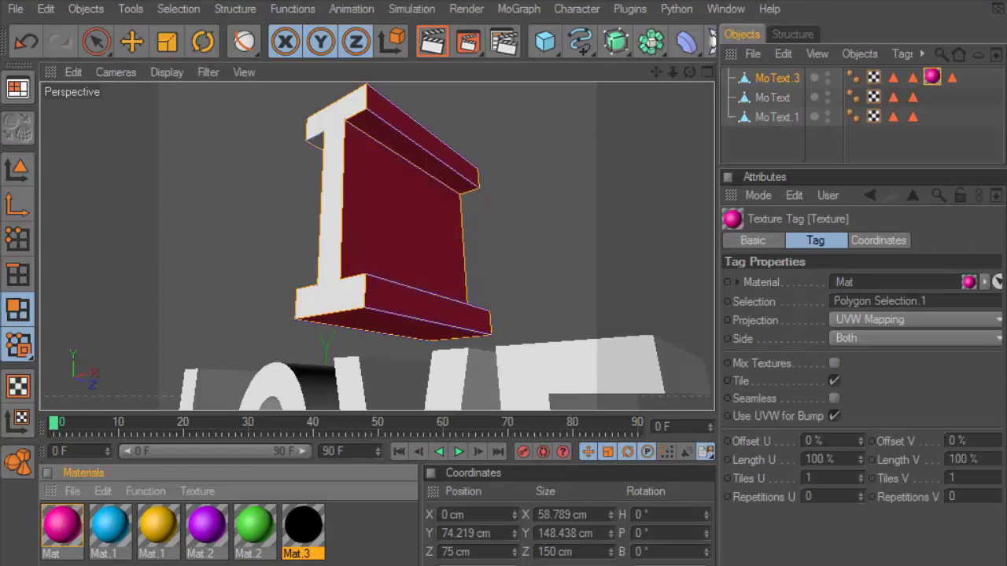
left_click(445, 38)
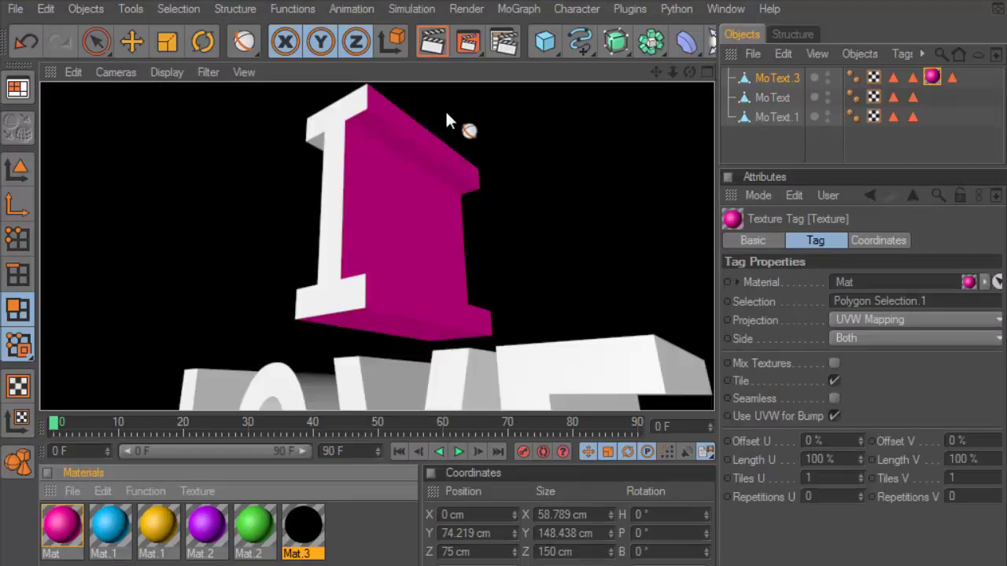
Orbit around the I LOVE YOU text and select the LOVE object.
scroll(452, 149, "down", 5)
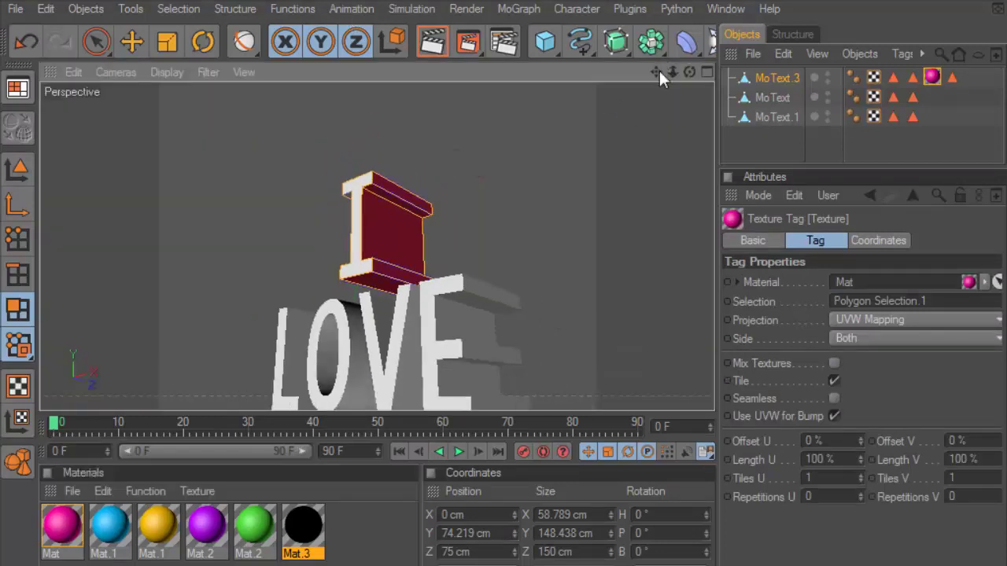
left_click_drag(660, 71, 758, 105)
left_click(772, 98)
left_click_drag(692, 150, 513, 242)
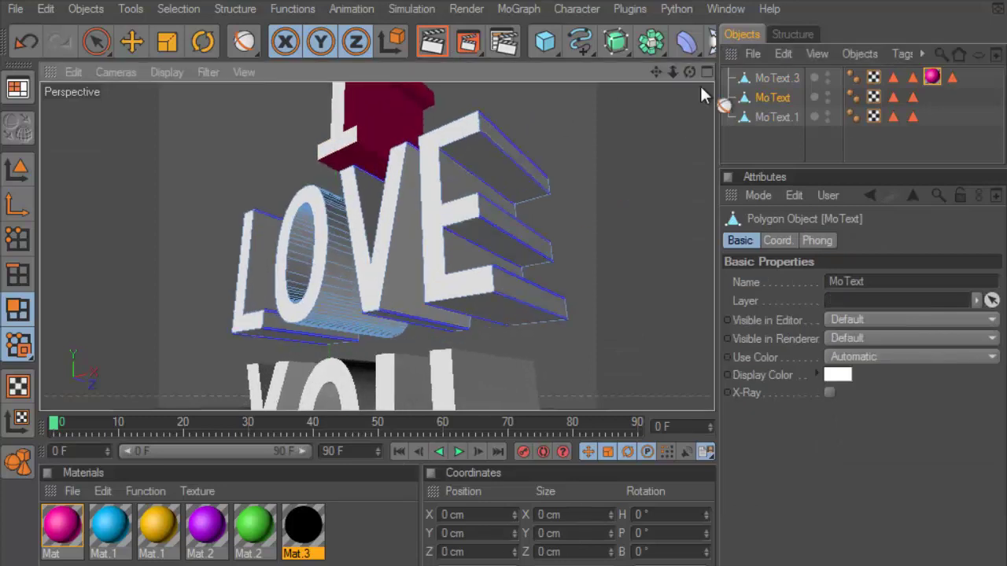
Orbit and zoom in on LOVE, picking side faces of the L along the way.
left_click_drag(689, 72, 655, 72)
scroll(240, 263, "up", 2)
scroll(240, 263, "up", 2)
scroll(240, 264, "up", 2)
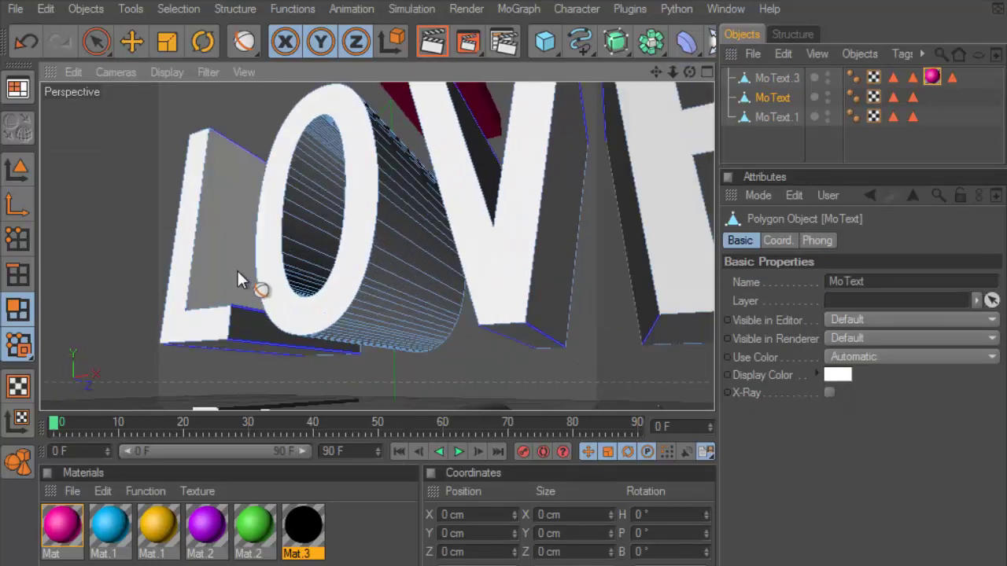
left_click(236, 263)
left_click(255, 331)
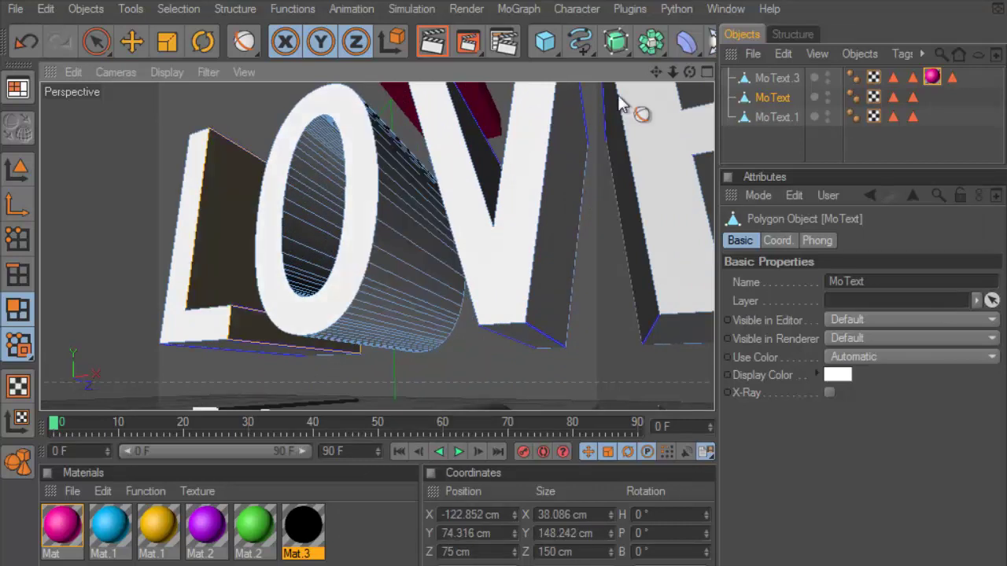
left_click_drag(689, 72, 666, 86)
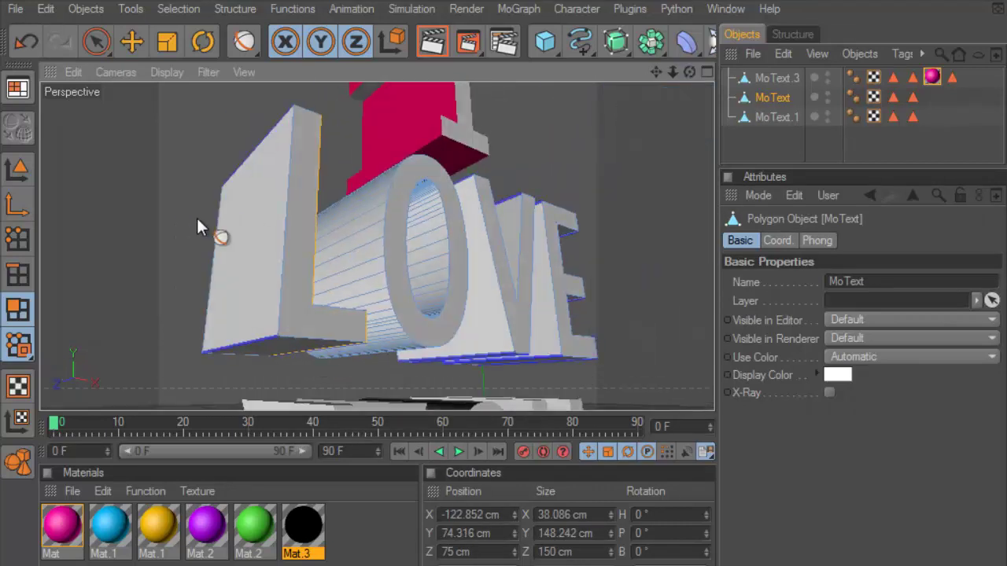
left_click(242, 229)
Orbit from below, widen to include YOU, then face LOVE head-on.
left_click_drag(690, 73, 268, 348)
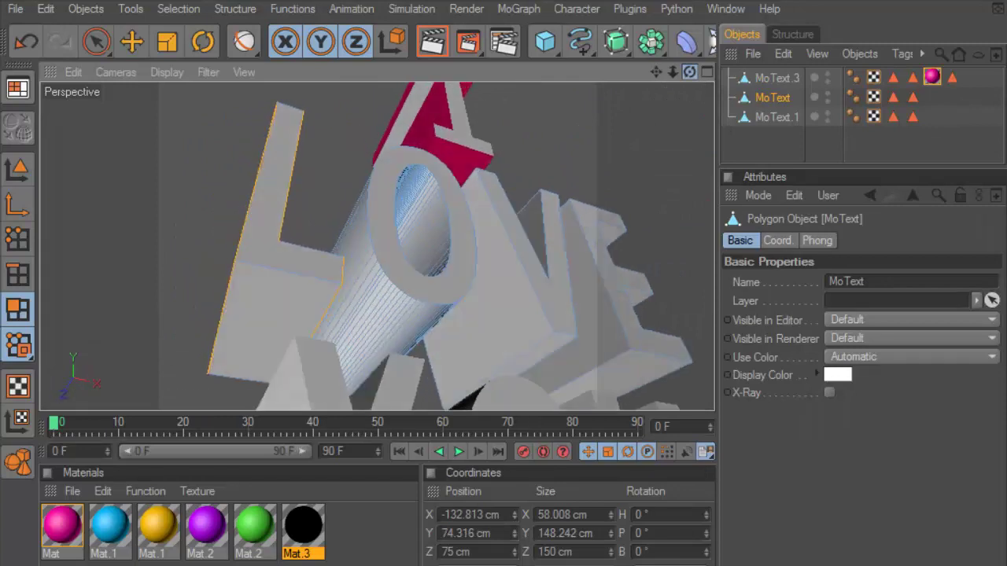
mouse_move(504, 165)
left_mouse_down("alt")
mouse_move(672, 65)
mouse_move(676, 78)
mouse_move(690, 72)
left_mouse_up("alt")
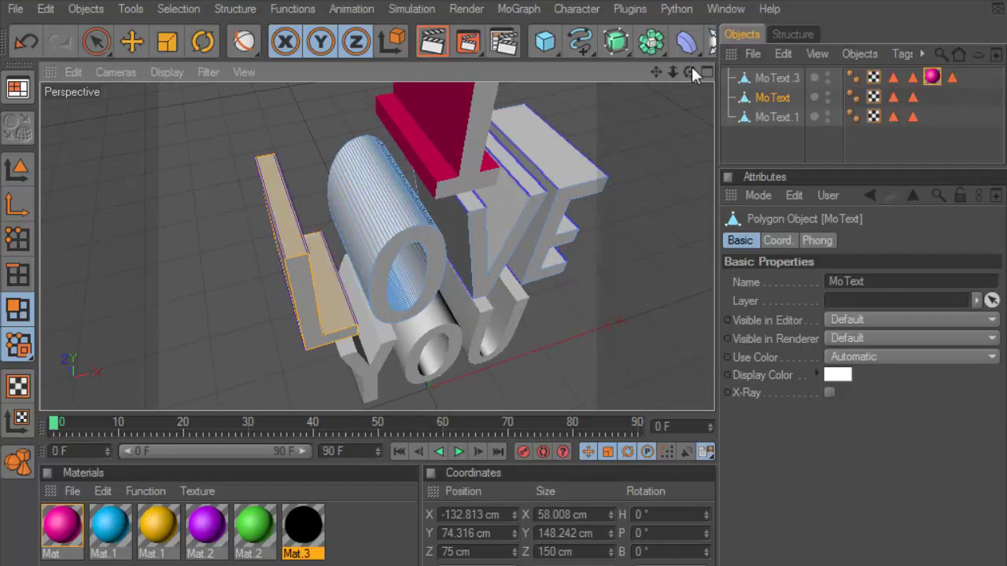
mouse_move(691, 69)
left_mouse_down()
mouse_move(669, 75)
mouse_move(681, 75)
left_mouse_up()
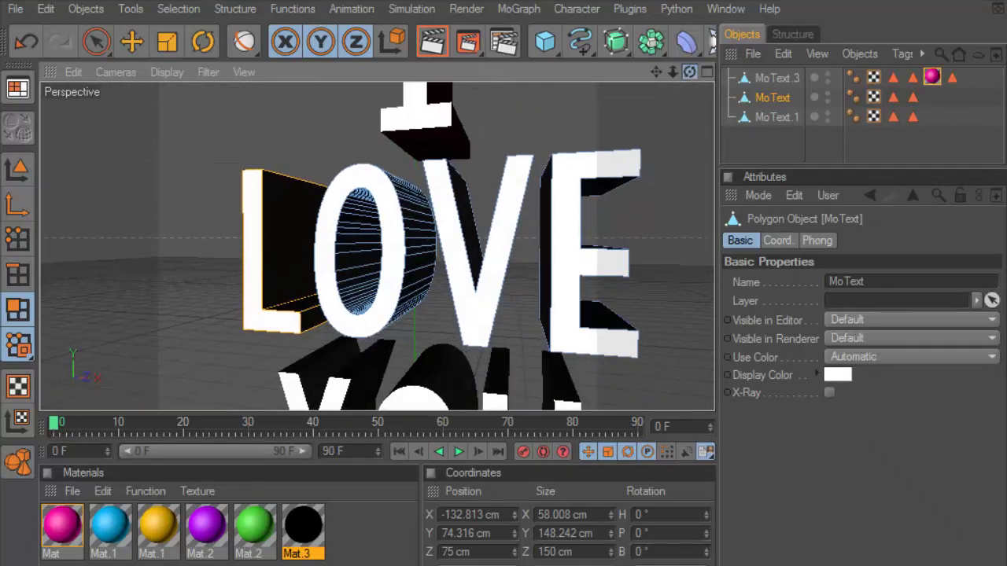
Apply blue Mat.1 to the L's side faces, preview renders, and select the O's sides.
left_click(95, 535)
left_click_drag(295, 228, 299, 225)
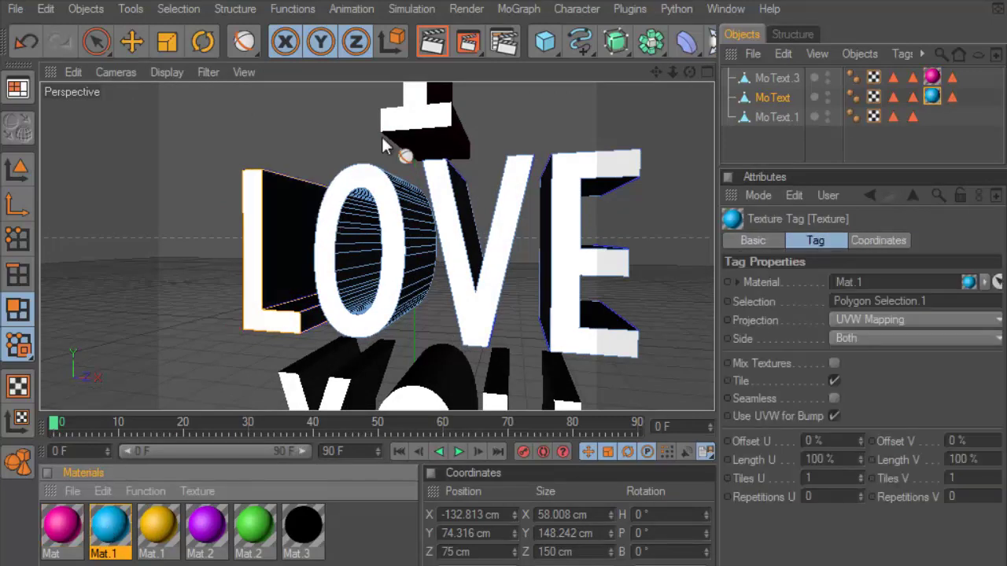
left_click(429, 44)
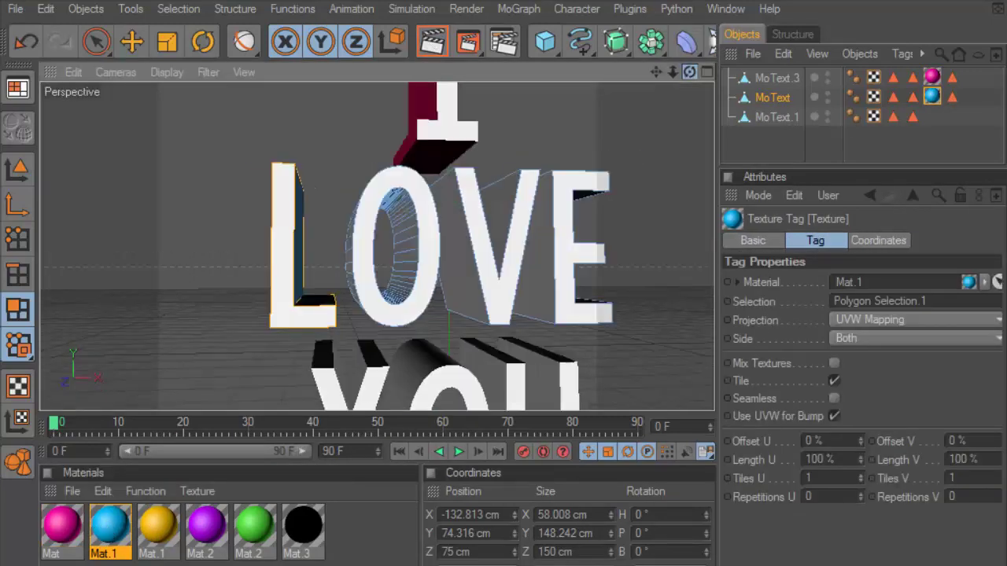
left_click_drag(690, 71, 676, 79)
left_click(429, 45)
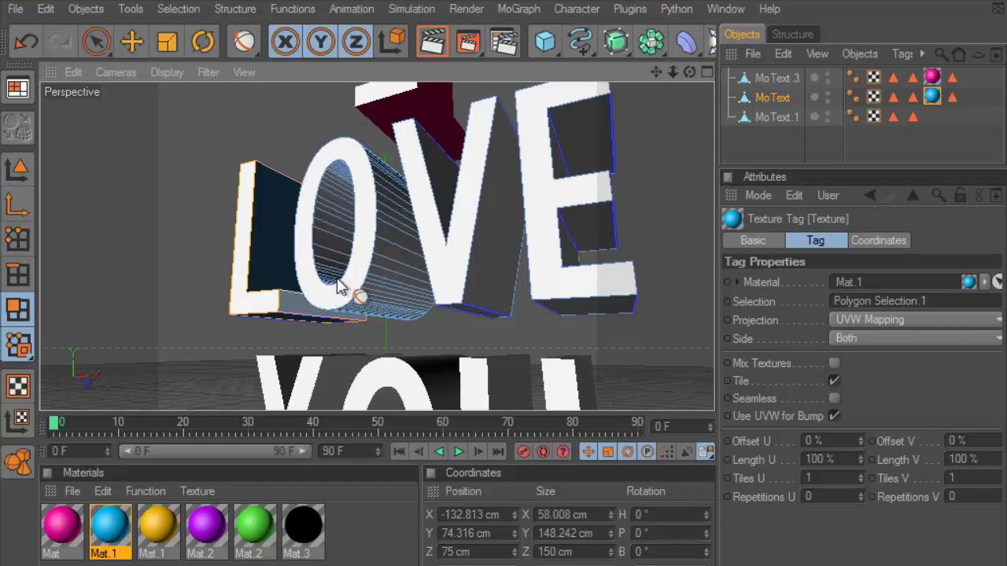
left_click_drag(338, 286, 393, 254)
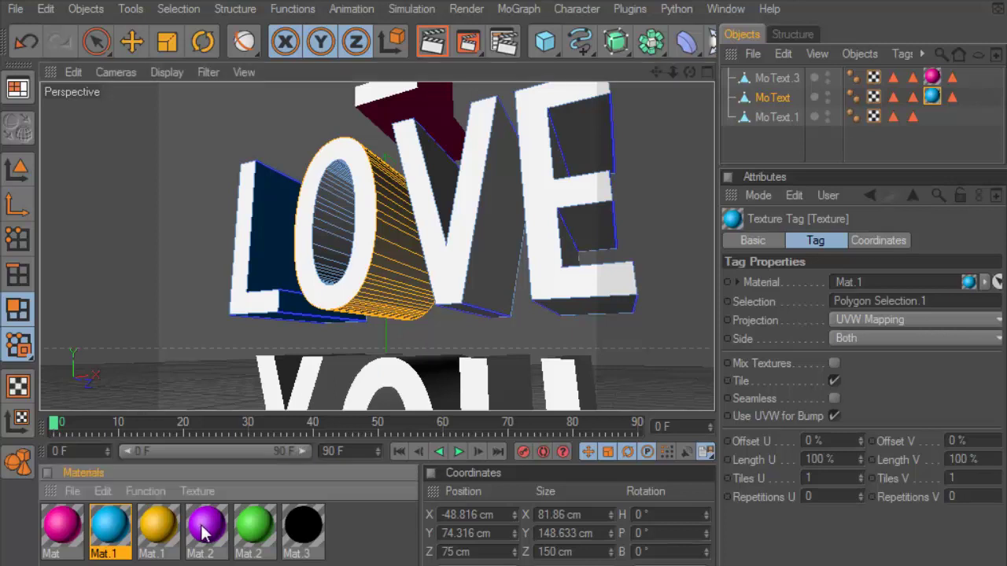
Apply purple Mat.2 to the O's outer sides and preview the render.
left_click_drag(397, 298, 400, 299)
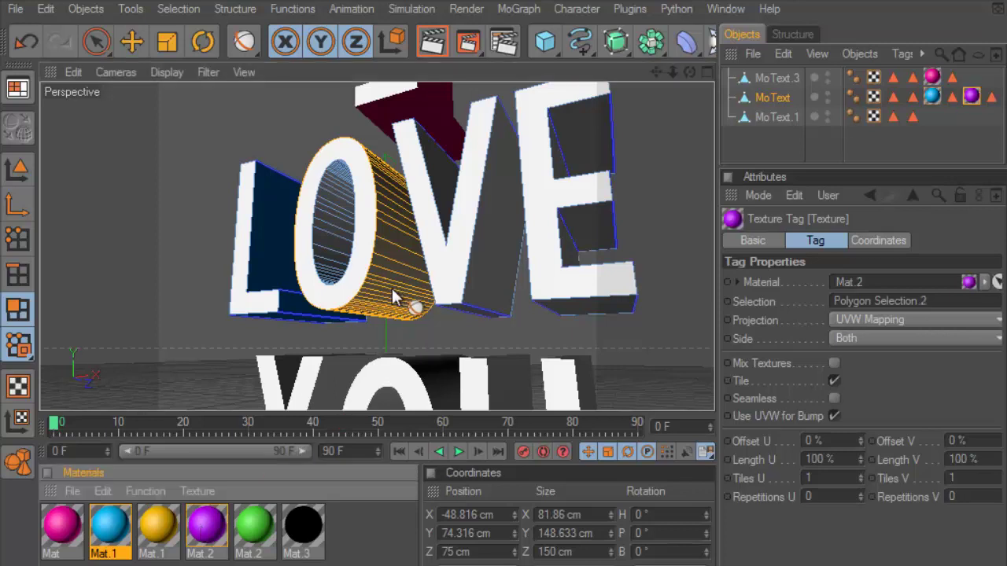
left_click(432, 44)
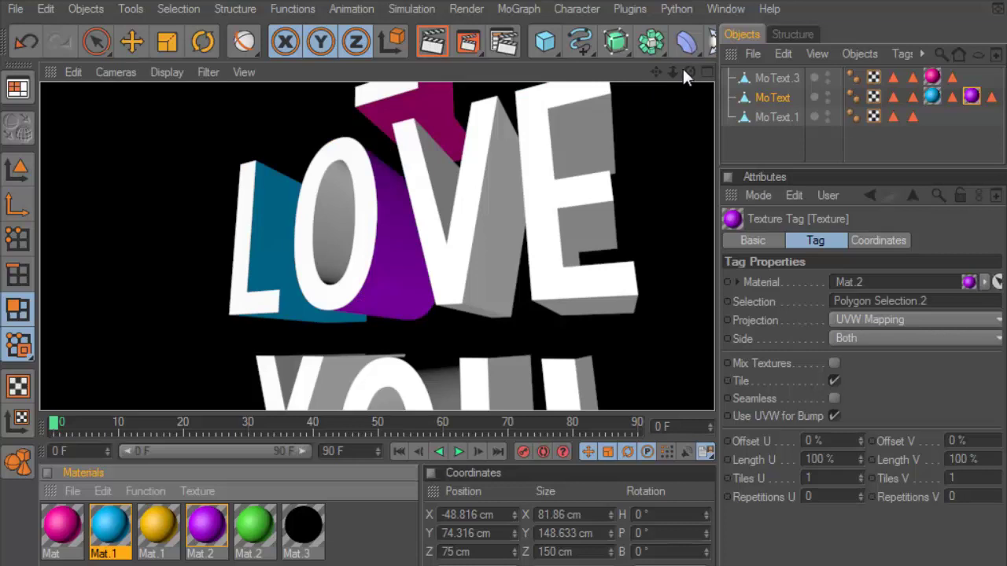
left_click_drag(683, 68, 431, 268)
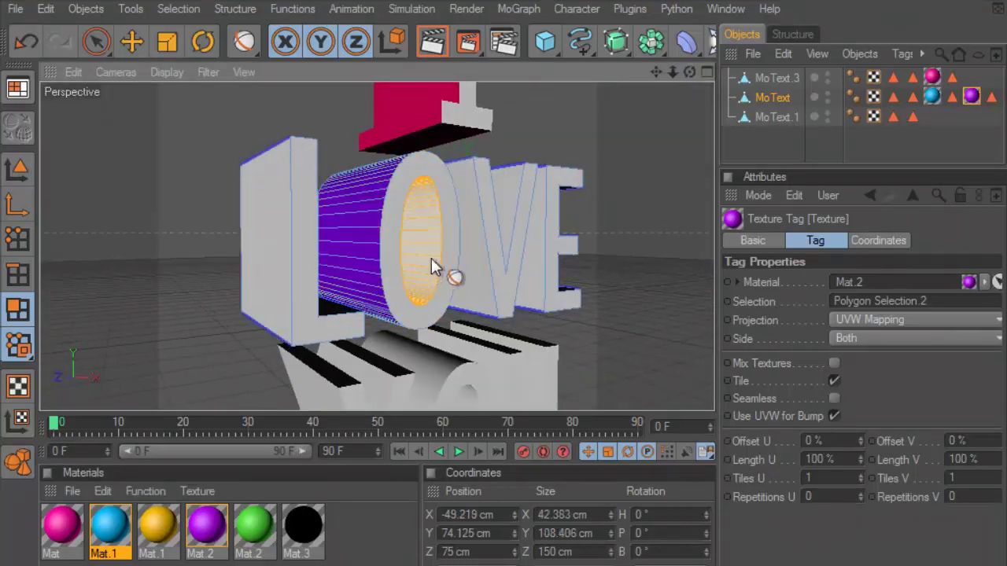
left_click_drag(690, 72, 567, 78)
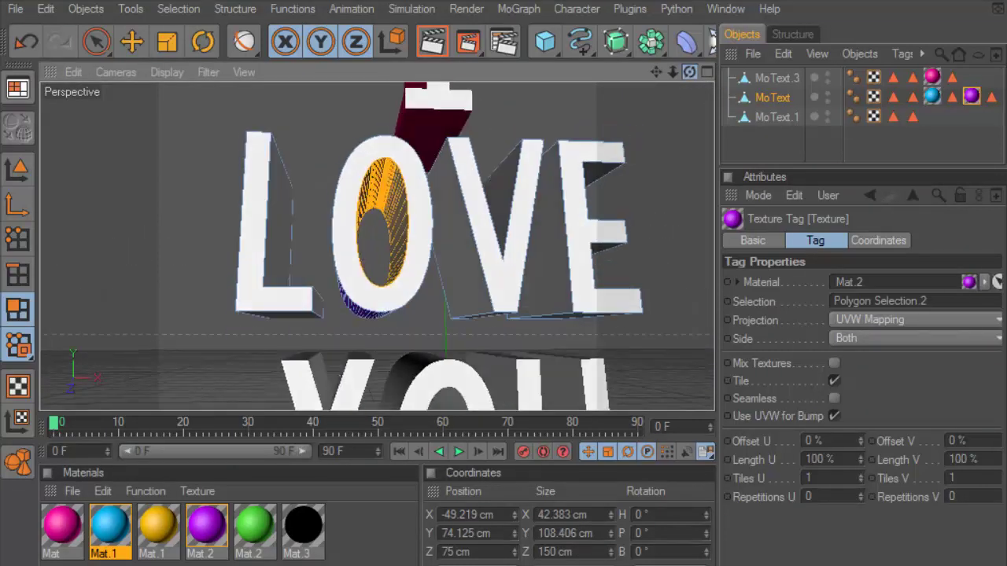
Apply the gold Mat.1 inside the O's hole and check it in preview renders.
left_click_drag(690, 73, 669, 95)
left_click_drag(161, 526, 436, 239)
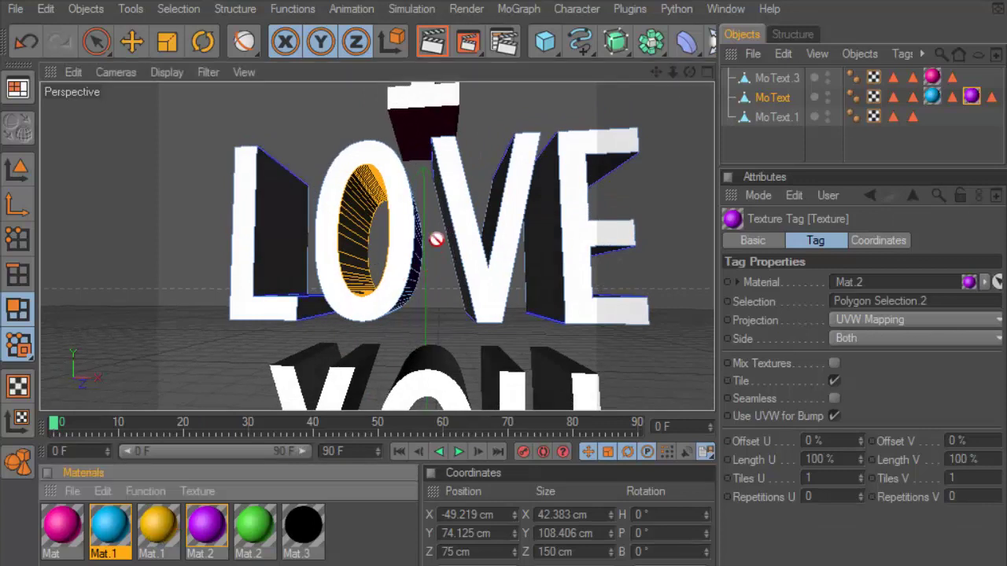
left_click_drag(350, 221, 350, 220)
left_click(446, 45)
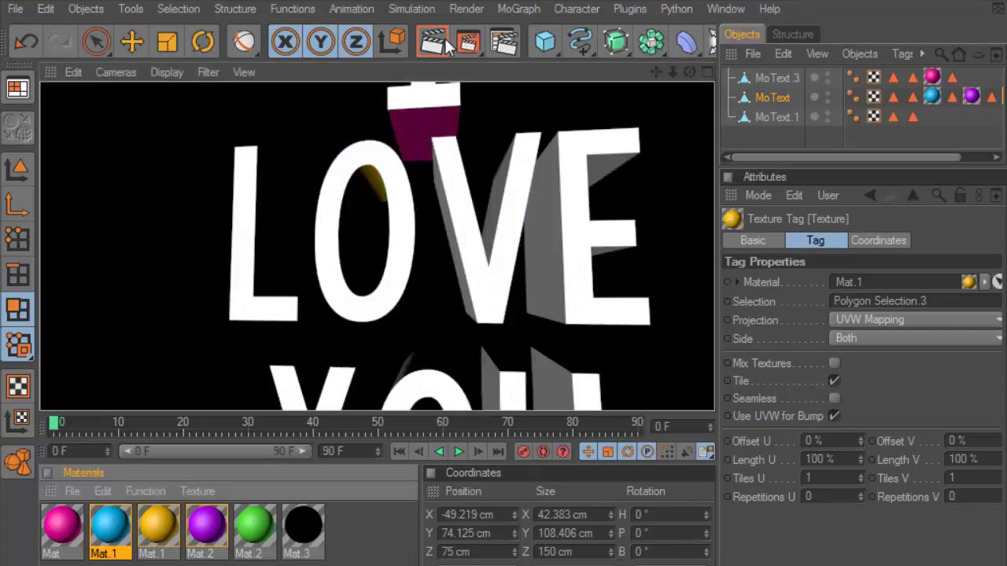
left_click_drag(690, 72, 455, 85)
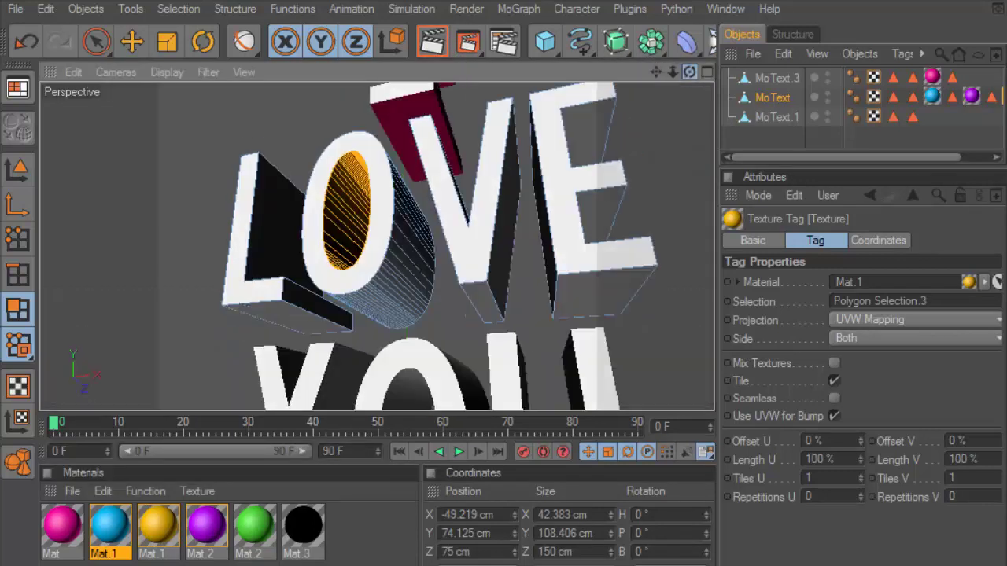
left_click(435, 41)
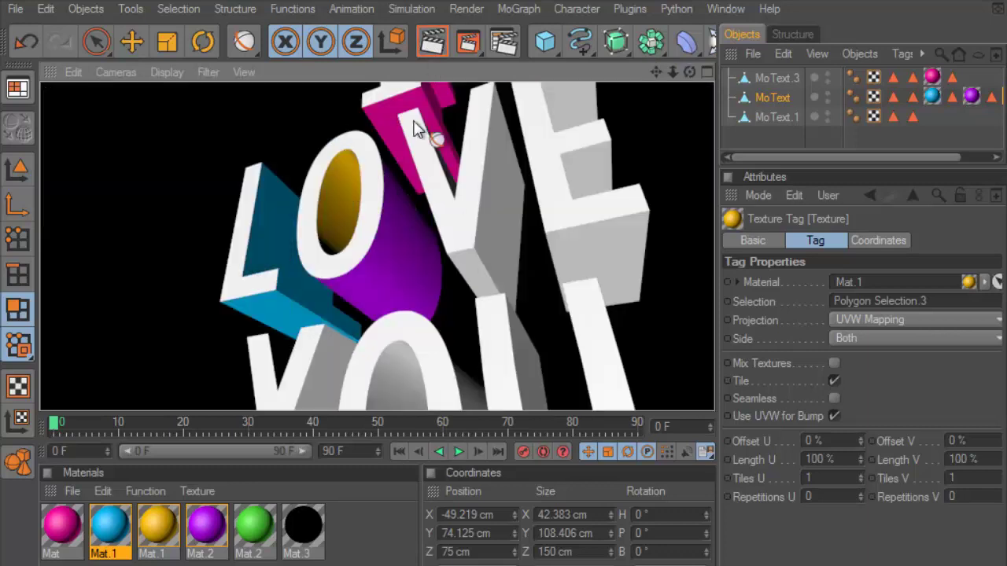
key("ctrl+shift+z")
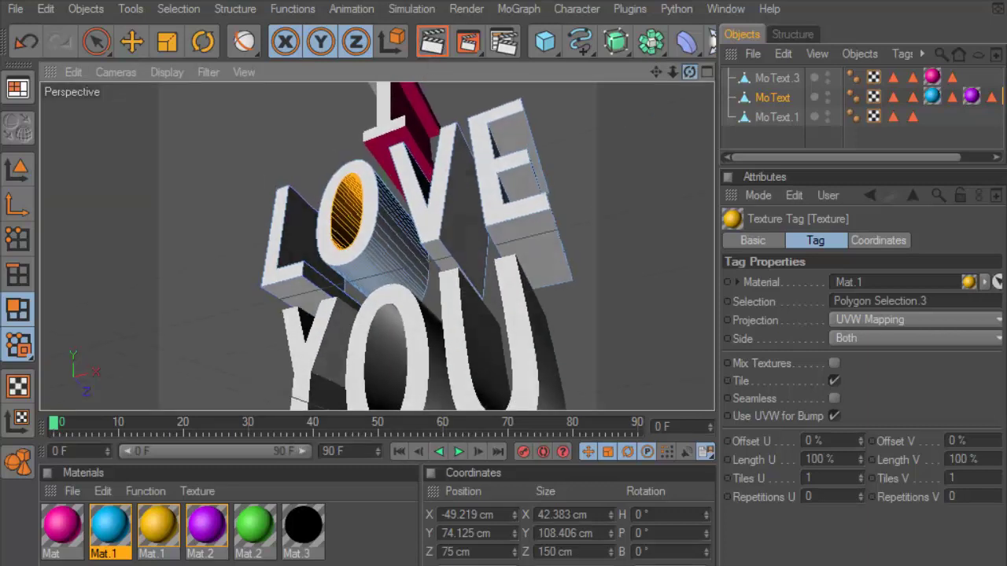
Select the V's side and inner faces with Live Selection from several angles.
left_click_drag(646, 68, 399, 197, "alt")
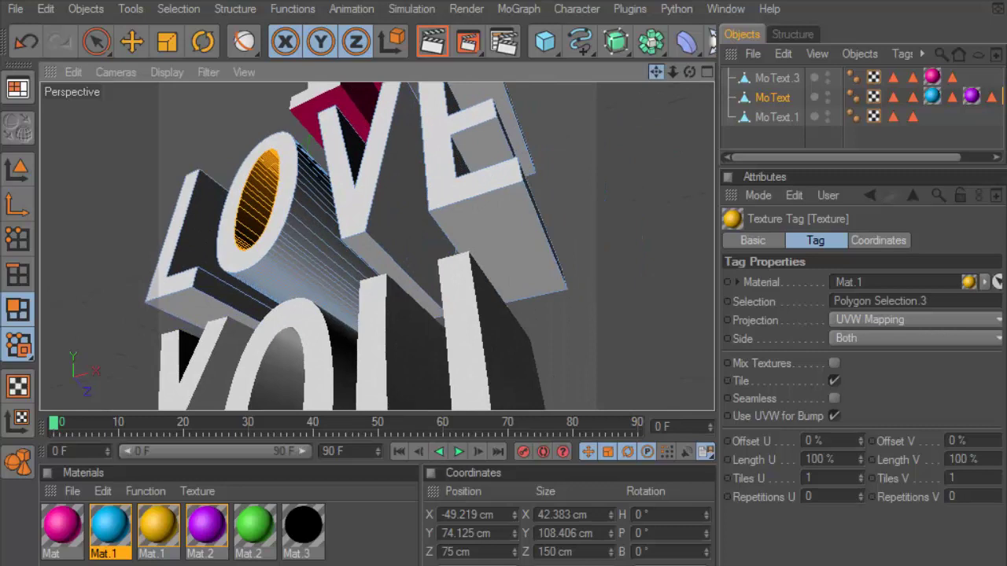
left_click(389, 206)
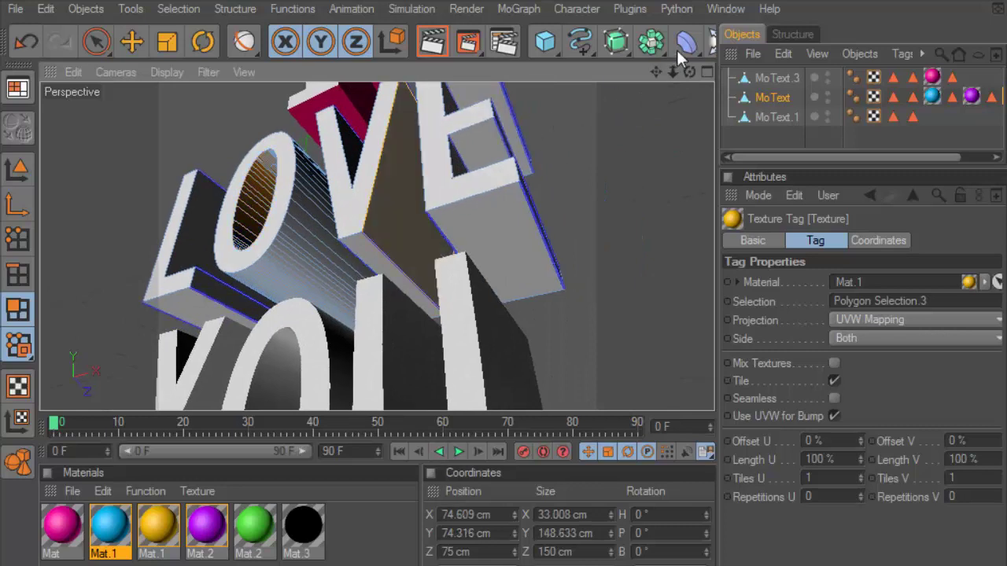
left_click_drag(389, 206, 386, 297, "alt")
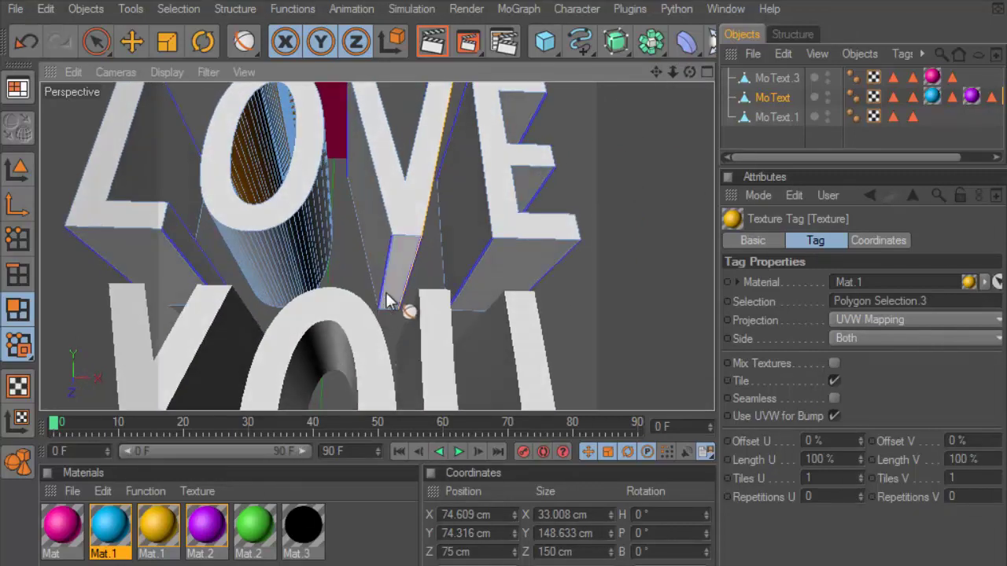
left_click(381, 274)
left_click(412, 218)
scroll(459, 184, "down", 3)
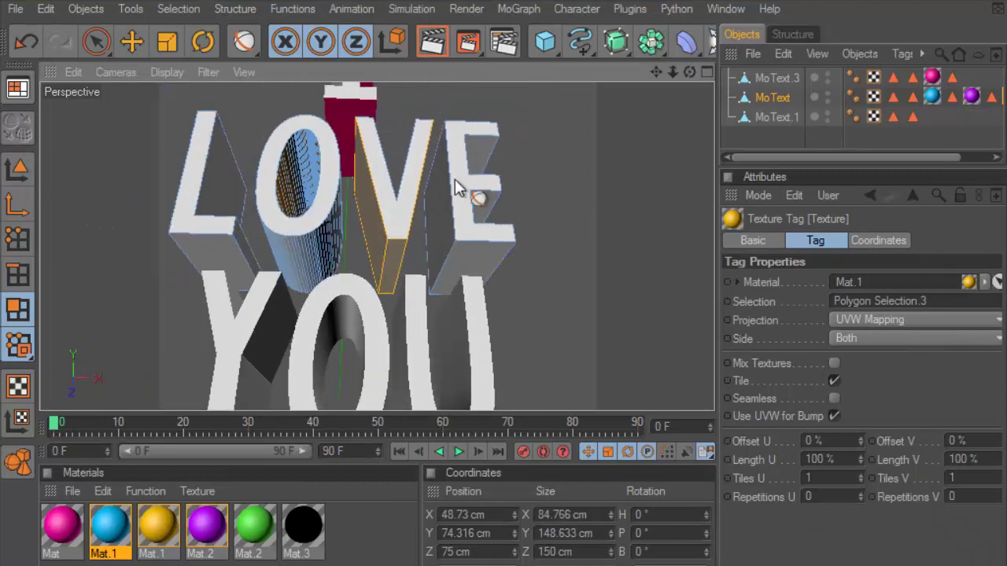
left_click_drag(690, 72, 436, 199)
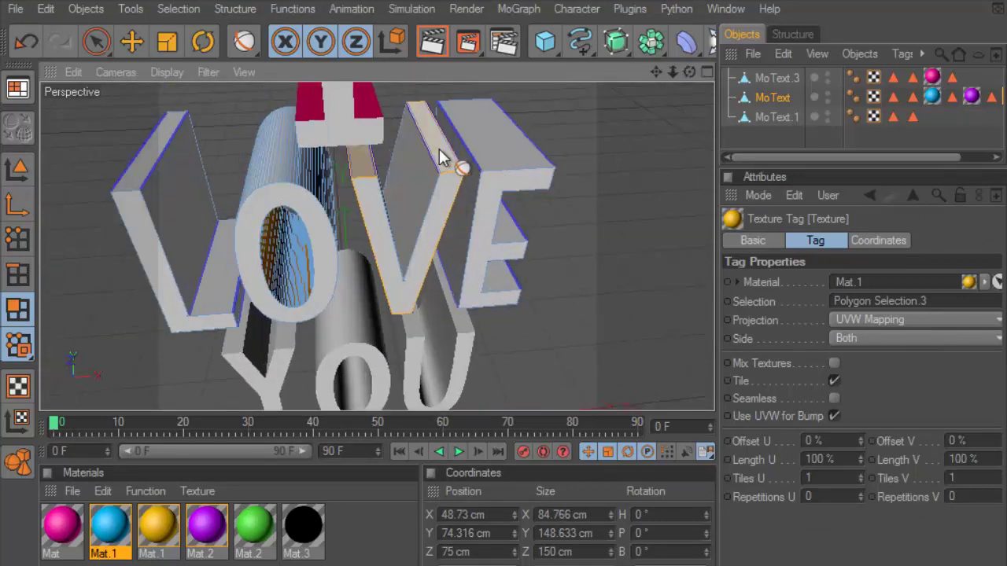
left_click_drag(438, 149, 393, 171)
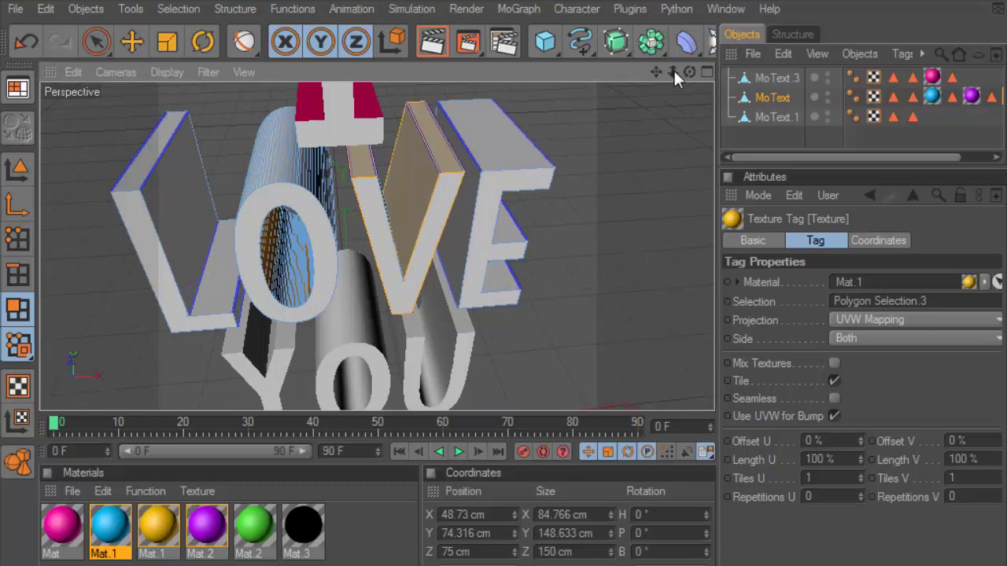
mouse_move(689, 71)
left_mouse_down()
mouse_move(490, 128)
mouse_move(87, 368)
left_mouse_up()
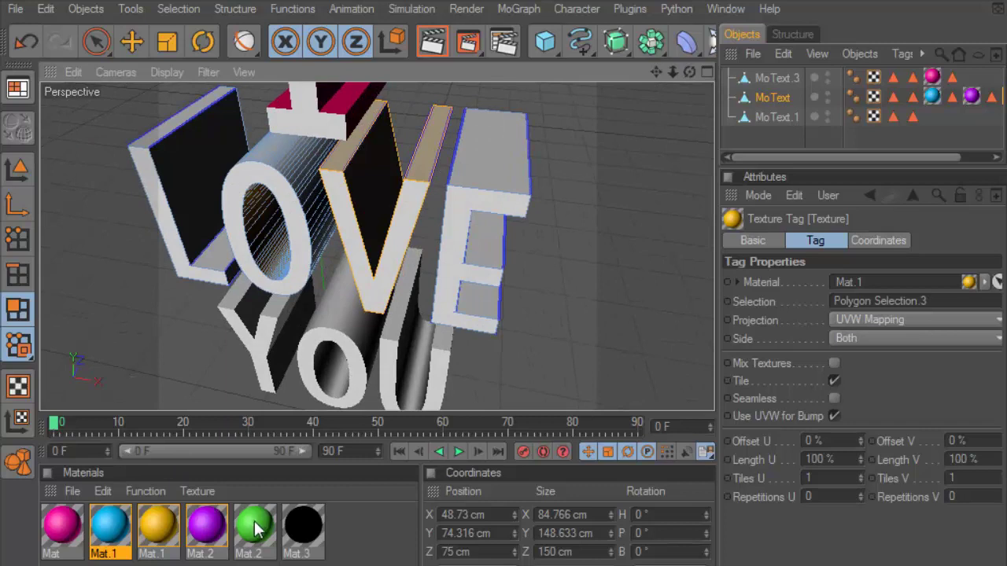
Apply green Mat.2 to the V's selected faces, preview it, then select the E's sides.
left_click_drag(256, 529, 379, 172)
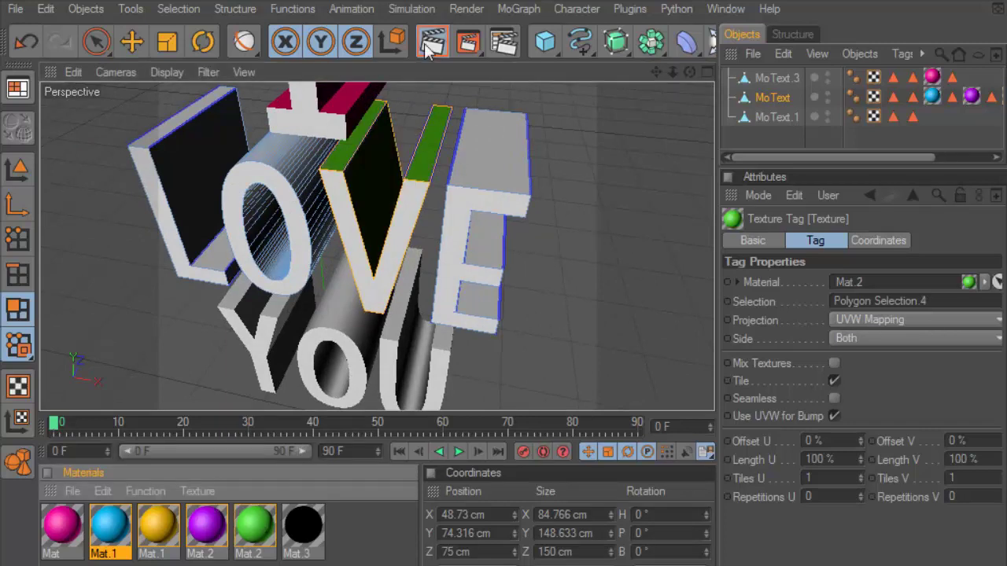
left_click(427, 47)
left_click(390, 148)
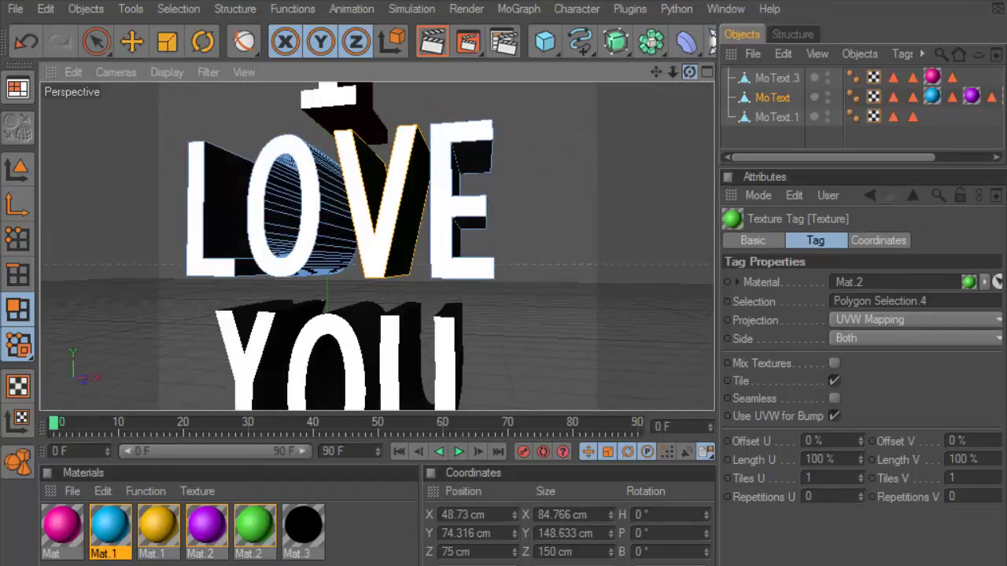
mouse_move(110, 525)
left_mouse_down()
mouse_move(460, 219)
mouse_move(457, 226)
mouse_move(478, 164)
mouse_move(461, 191)
mouse_move(456, 264)
mouse_move(613, 118)
mouse_move(692, 69)
mouse_move(450, 146)
mouse_move(654, 107)
left_mouse_up()
Apply the pink material to the E's side faces and preview the render.
mouse_move(685, 69)
left_mouse_down()
mouse_move(445, 222)
mouse_move(659, 120)
left_mouse_up()
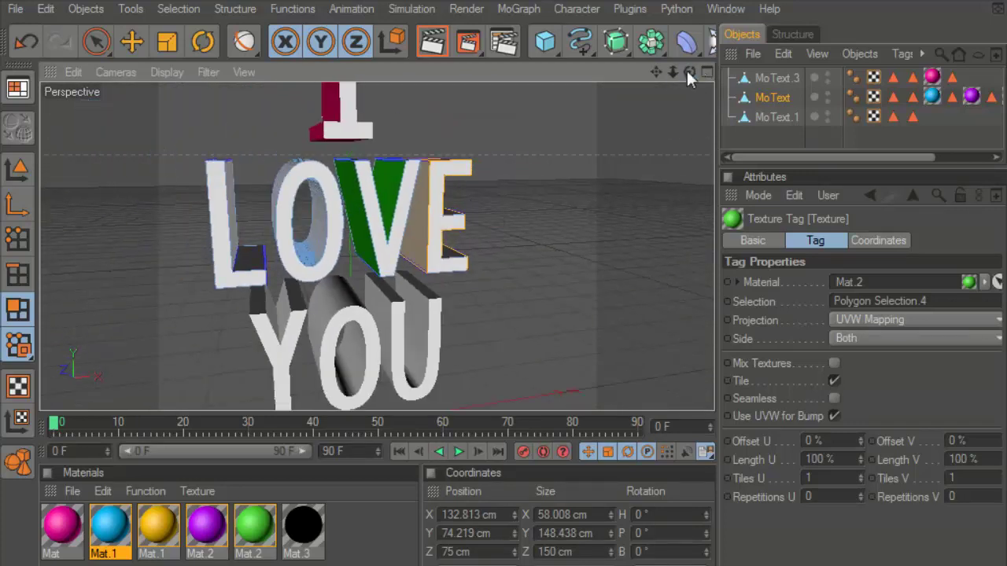
mouse_move(687, 70)
left_mouse_down()
mouse_move(666, 97)
mouse_move(511, 189)
left_mouse_up()
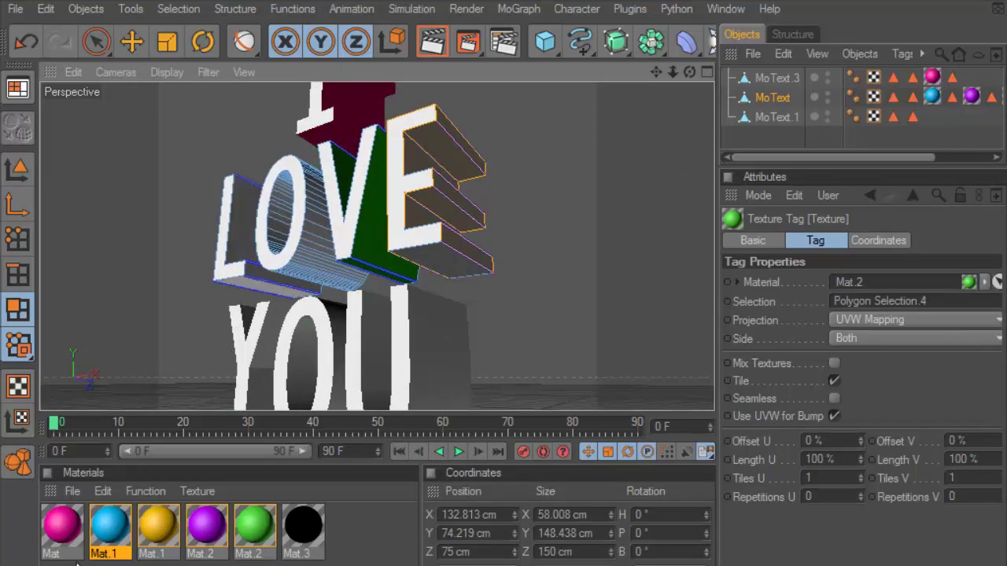
left_click_drag(76, 561, 380, 396)
left_click_drag(470, 223, 464, 224)
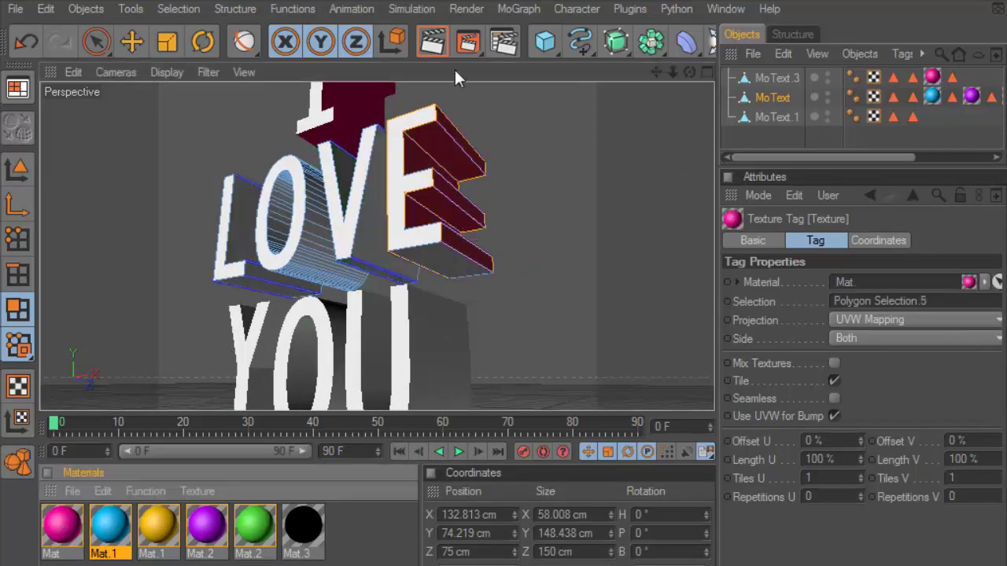
left_click(429, 41)
left_click(435, 128)
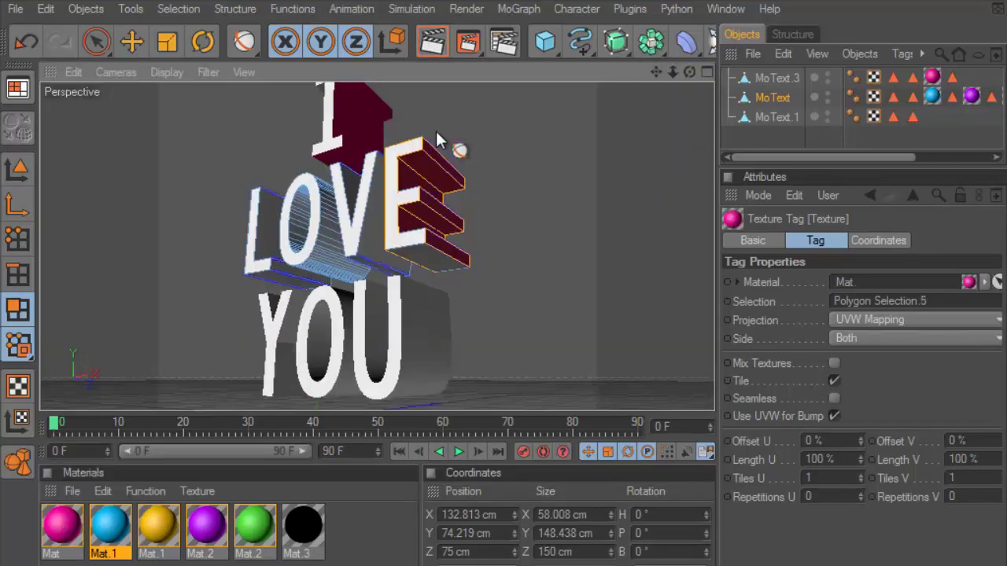
Undo the pink on the E, apply the gold Mat.1 instead, and preview.
left_click(47, 9)
left_click(69, 37)
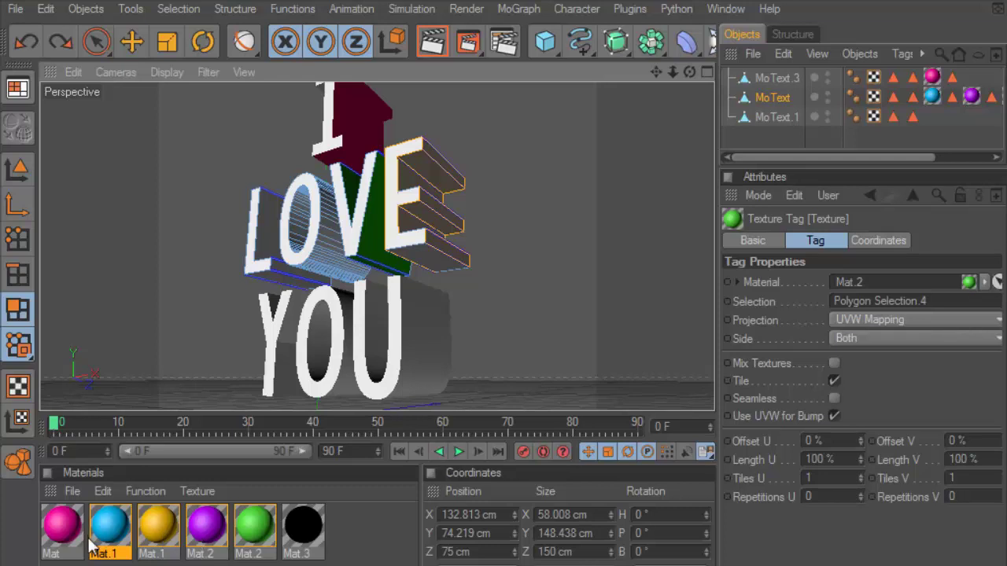
left_click_drag(202, 543, 175, 523)
left_click_drag(443, 223, 444, 224)
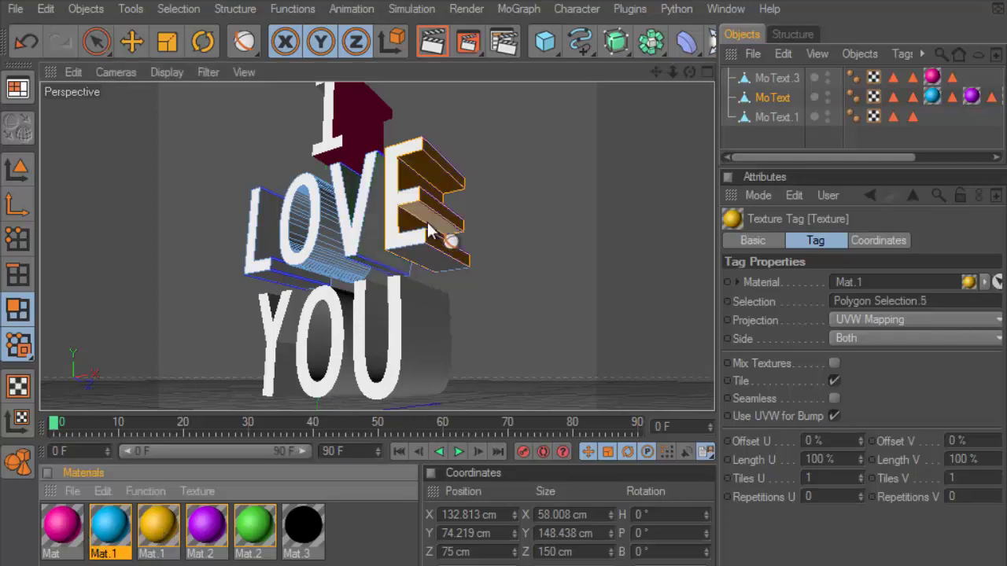
left_click(437, 43)
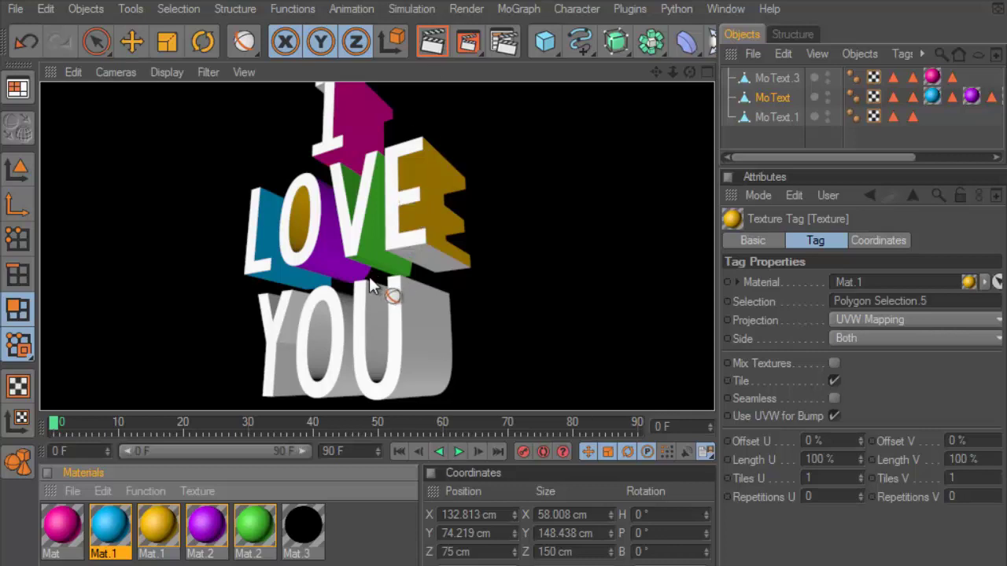
Orbit toward YOU and select the YOU text object.
left_click_drag(404, 193, 524, 193, "alt")
left_click_drag(655, 71, 657, 73)
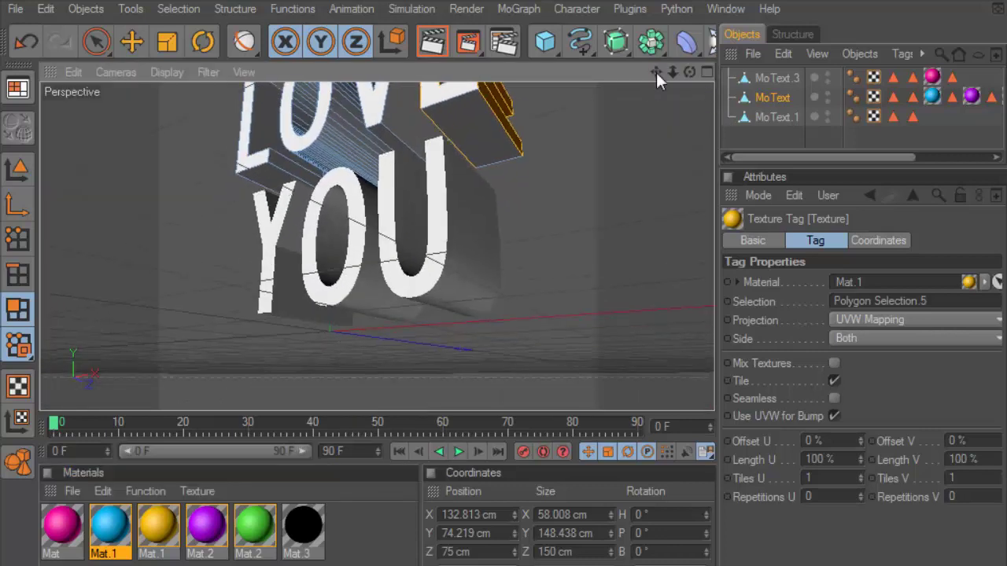
left_click(771, 116)
scroll(326, 280, "up", 3)
Give the O in YOU blue Mat.1 outer sides and a pink inner hole, then preview.
left_click(349, 305)
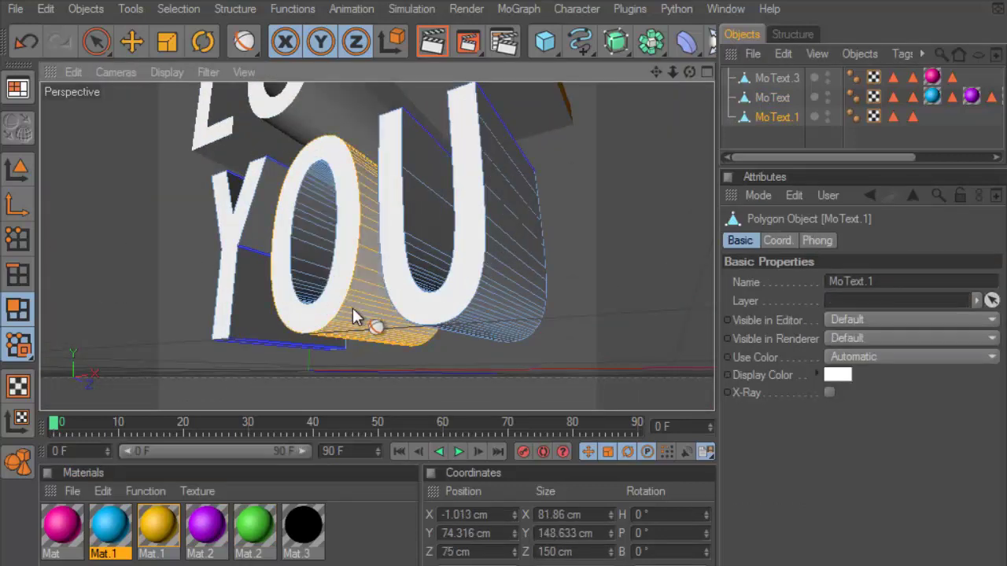
left_click_drag(126, 535, 393, 150)
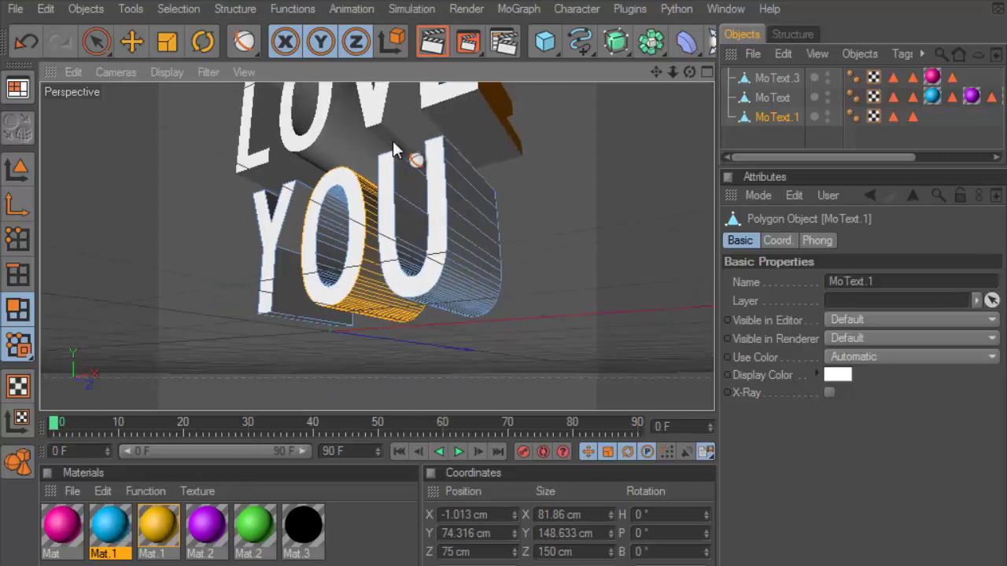
scroll(393, 149, "up", 2)
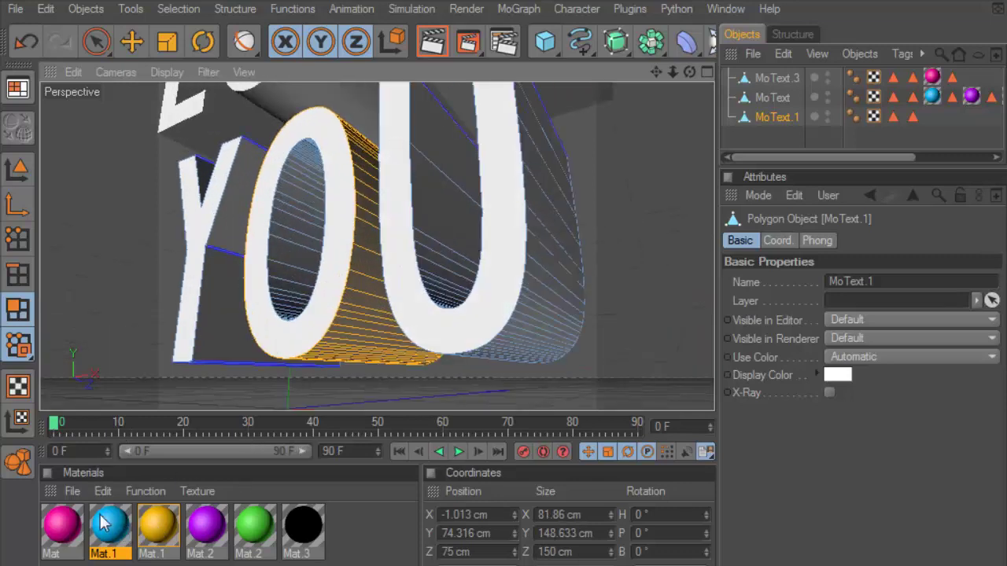
left_click(116, 533)
left_click_drag(361, 348, 330, 288)
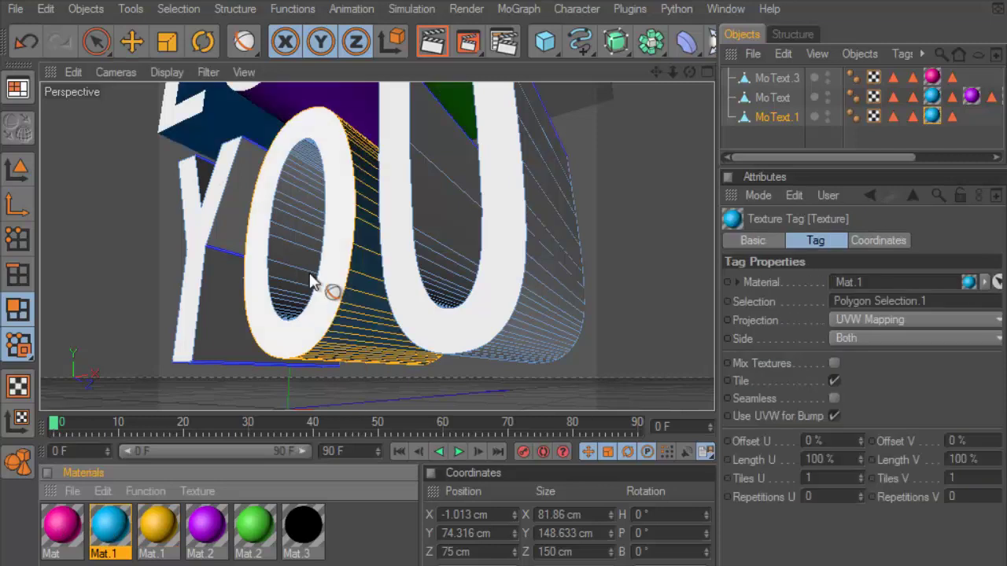
left_click_drag(284, 255, 440, 43)
left_click(434, 42)
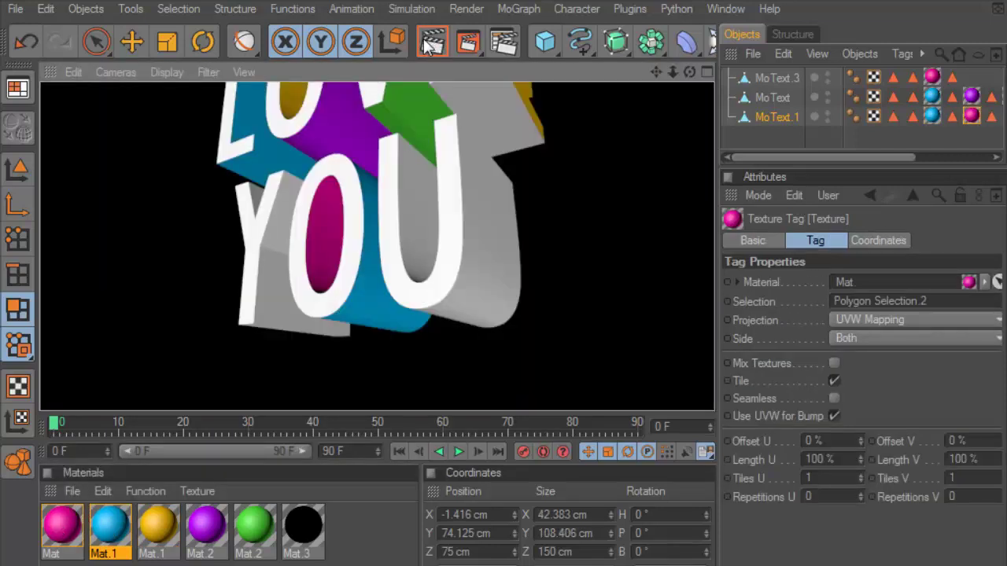
Zoom and orbit back out to preview the render of I LOVE YOU.
scroll(385, 202, "down", 3)
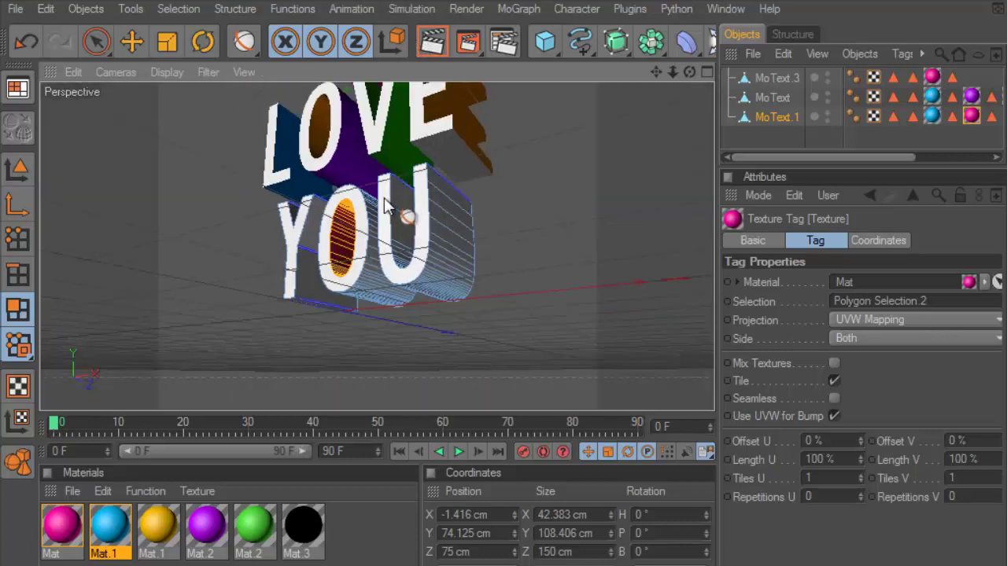
scroll(385, 205, "up", 1)
scroll(389, 197, "up", 1)
scroll(389, 188, "up", 1)
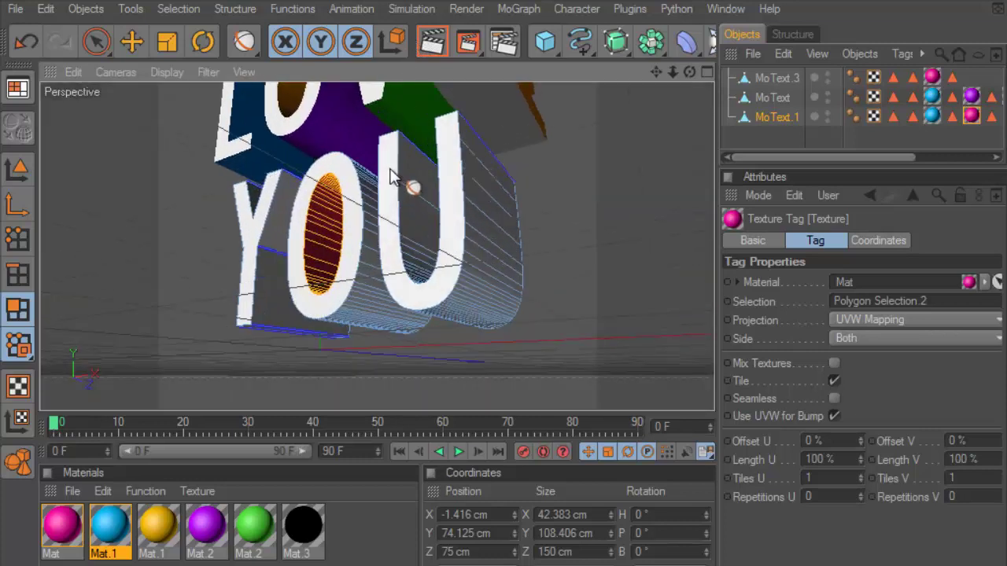
left_click_drag(391, 175, 488, 132, "alt")
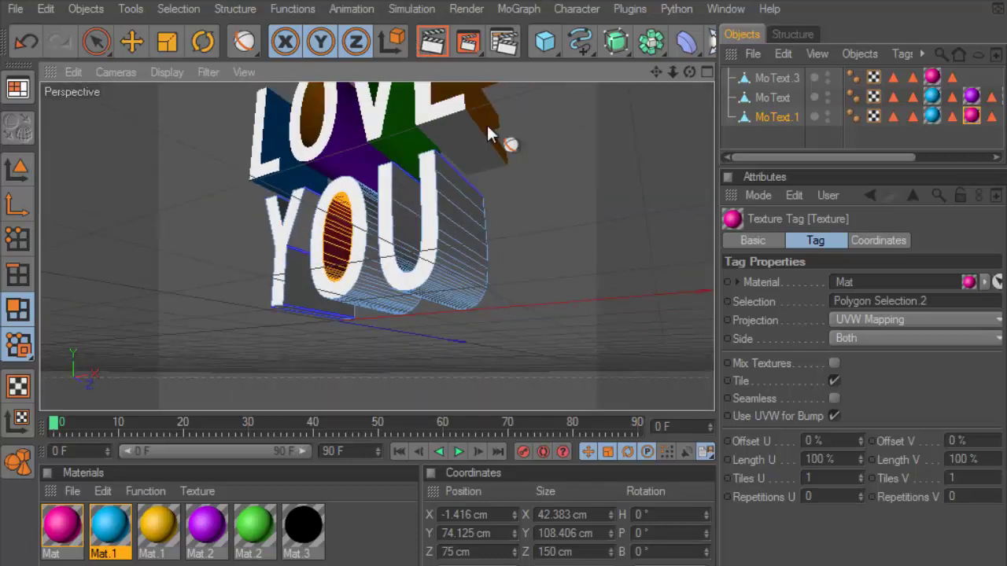
left_click(432, 44)
left_click_drag(689, 72, 742, 112)
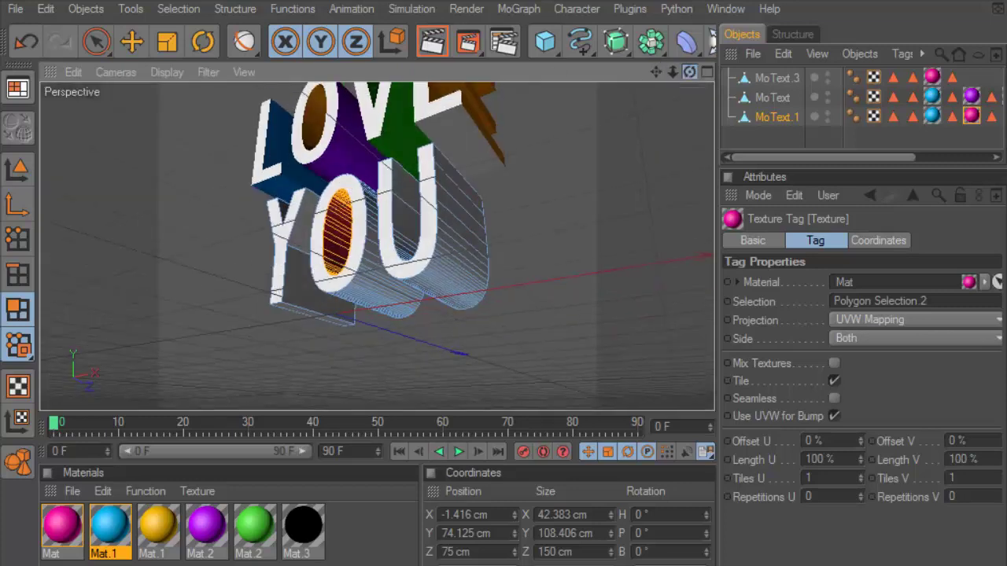
Select LOVE, turn the view to face I LOVE YOU, and preview a render.
left_click(757, 97)
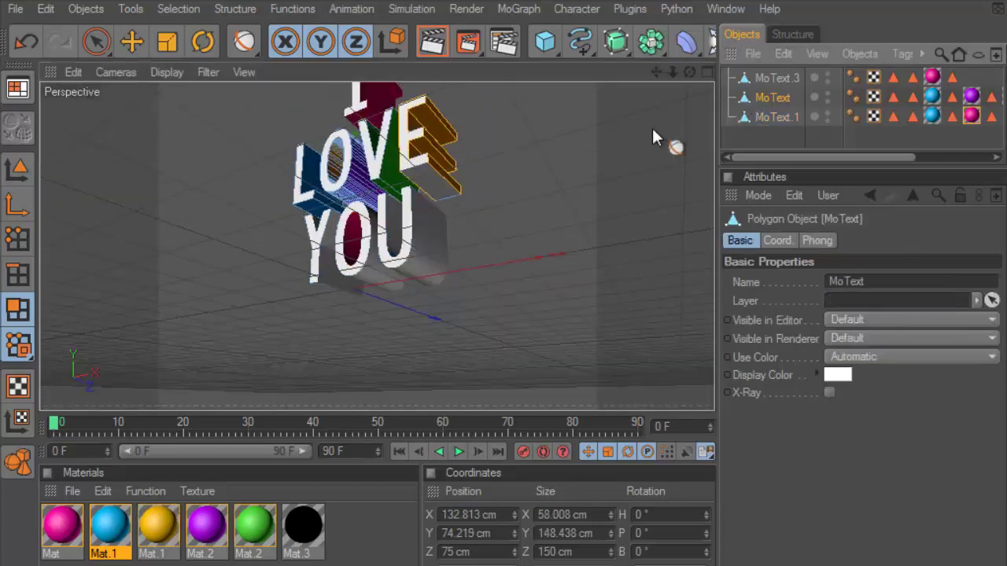
left_click_drag(464, 197, 579, 140, "alt")
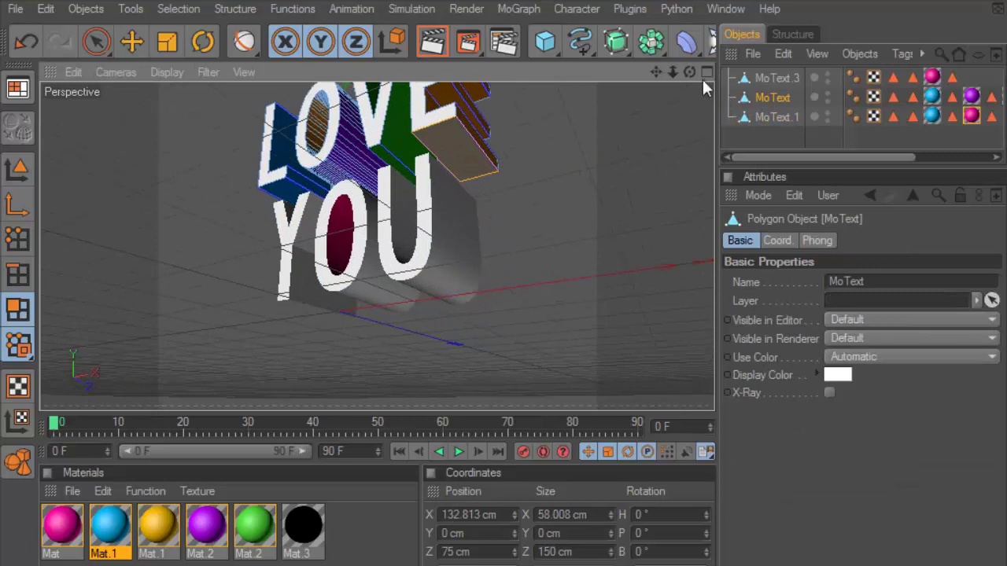
left_click_drag(658, 69, 438, 78)
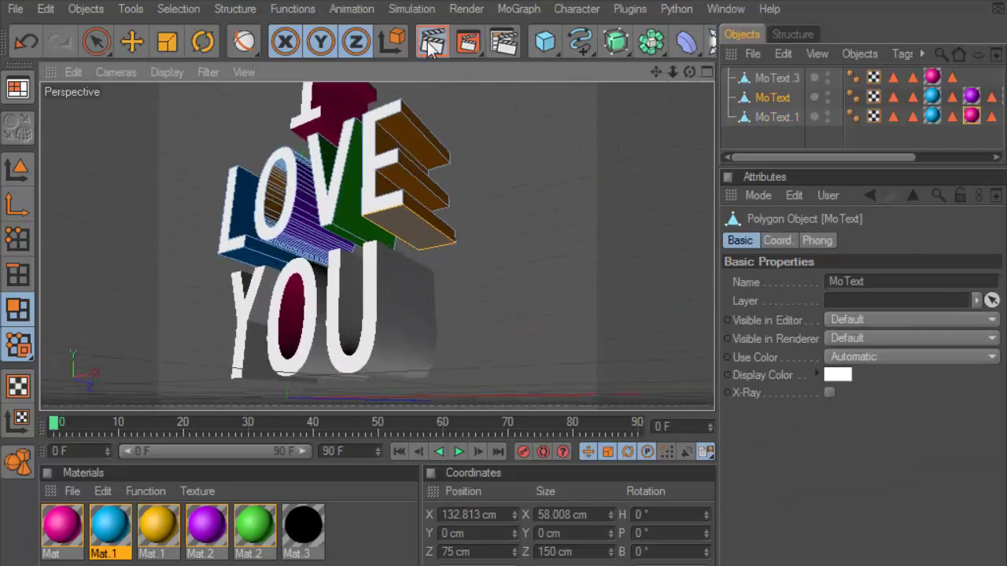
left_click(432, 44)
left_click(408, 222)
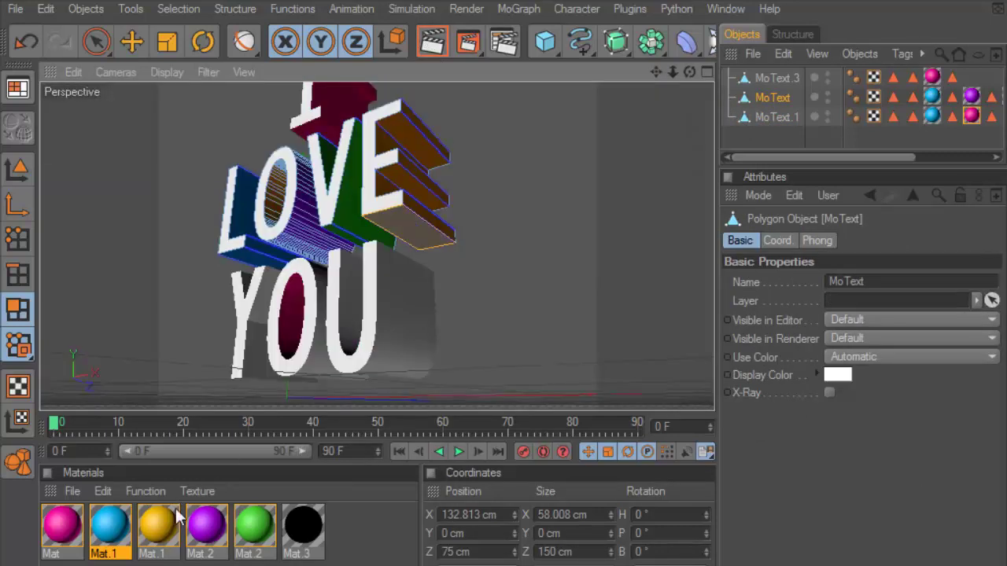
Apply yellow to more of the E's faces and re-render the preview.
left_click_drag(399, 229, 399, 229)
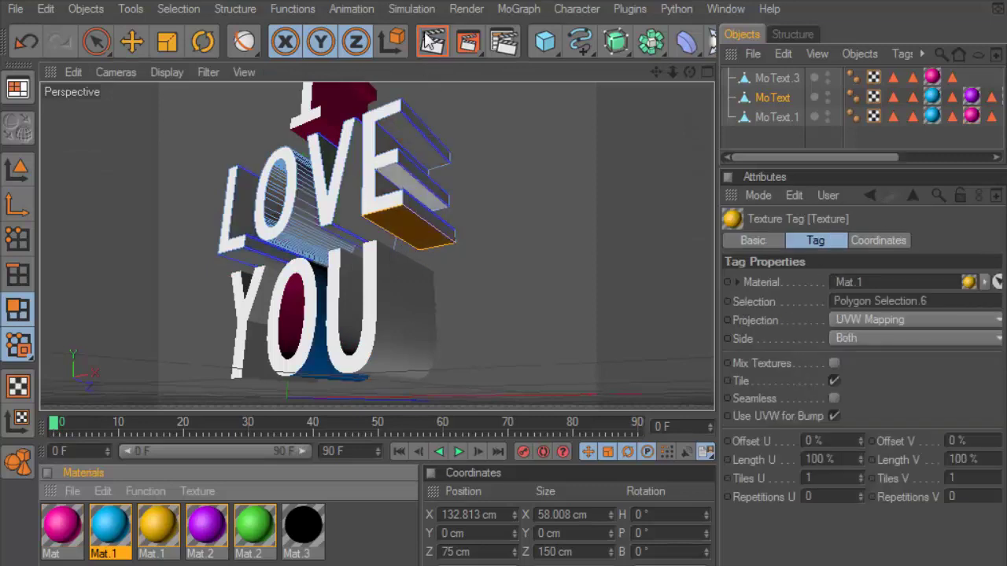
left_click(432, 44)
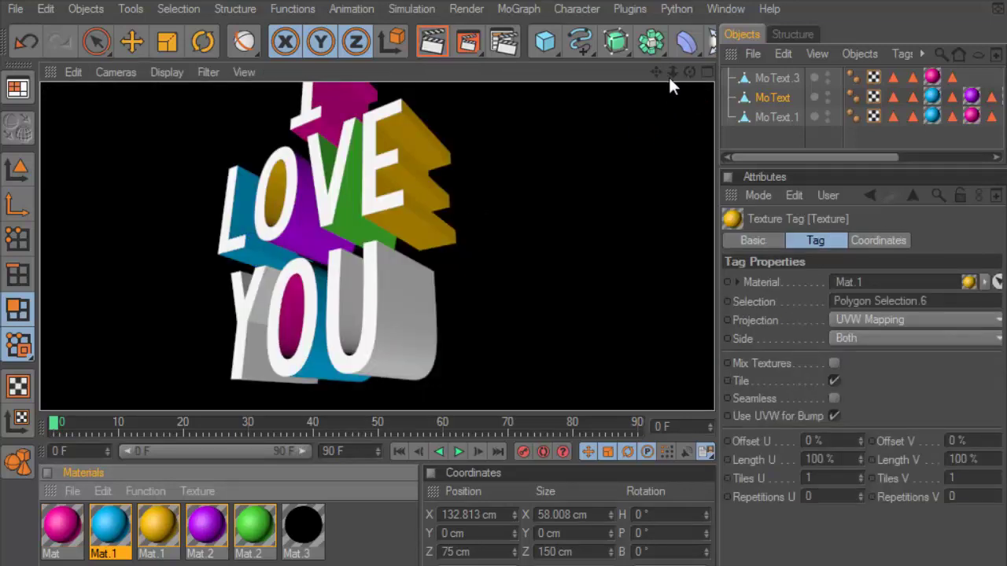
left_click_drag(671, 82, 393, 109)
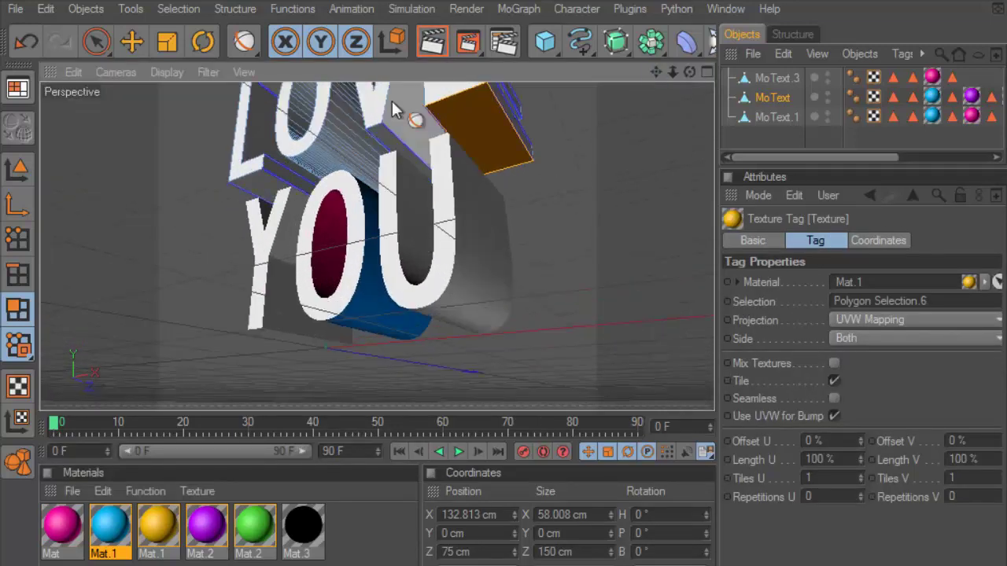
key("ctrl+r")
Apply purple to the U's side and inner faces in YOU, then preview.
mouse_move(689, 71)
left_mouse_down()
mouse_move(646, 75)
mouse_move(471, 250)
left_mouse_up()
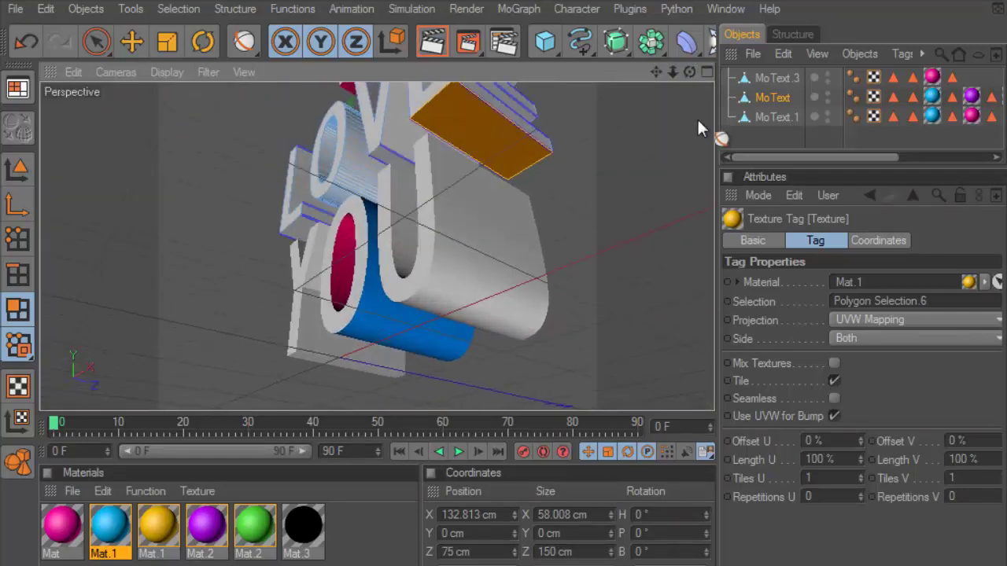
left_click(460, 233)
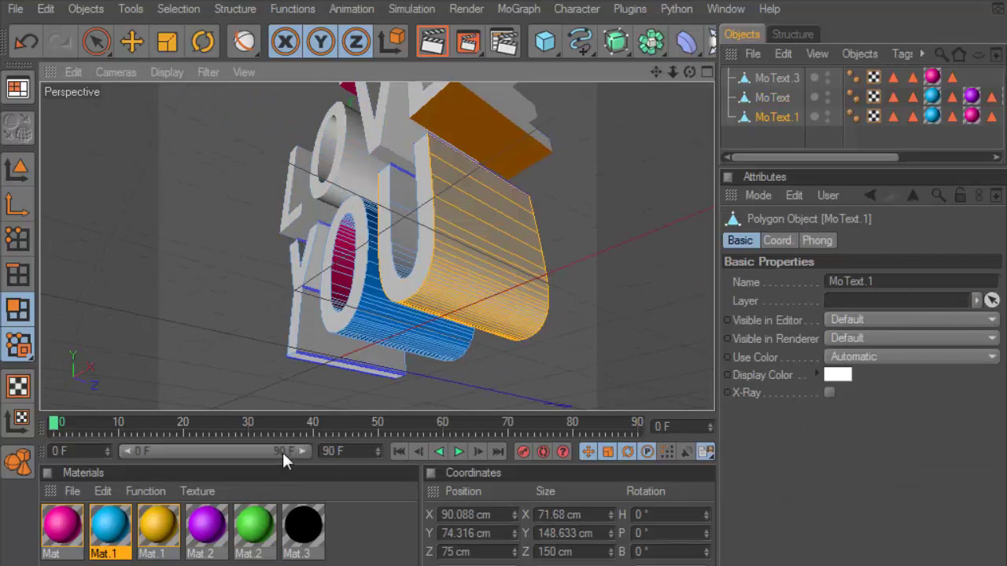
left_click_drag(207, 525, 238, 507)
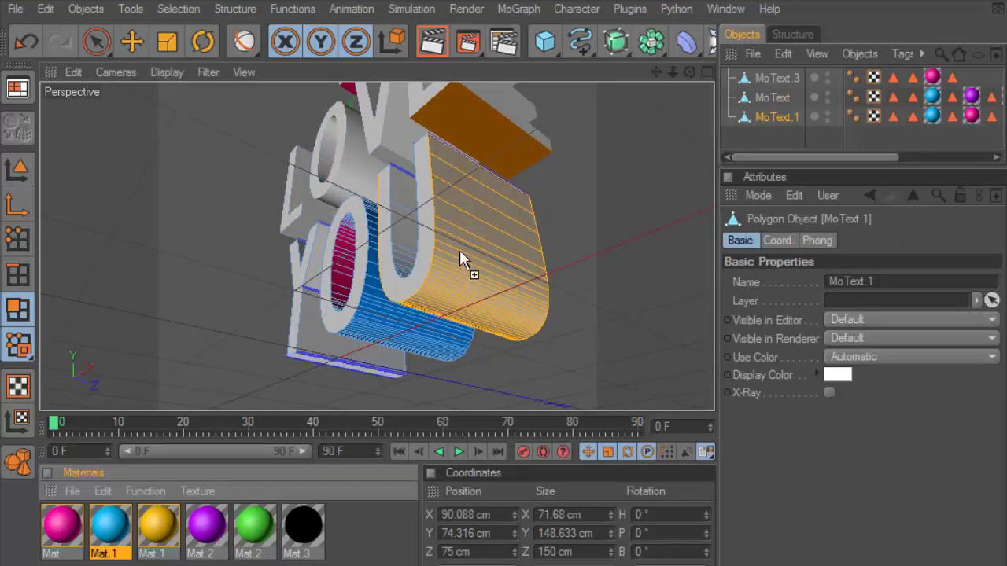
left_click_drag(460, 251, 461, 254)
mouse_move(689, 72)
left_mouse_down()
mouse_move(502, 270)
mouse_move(522, 243)
mouse_move(325, 336)
left_mouse_up()
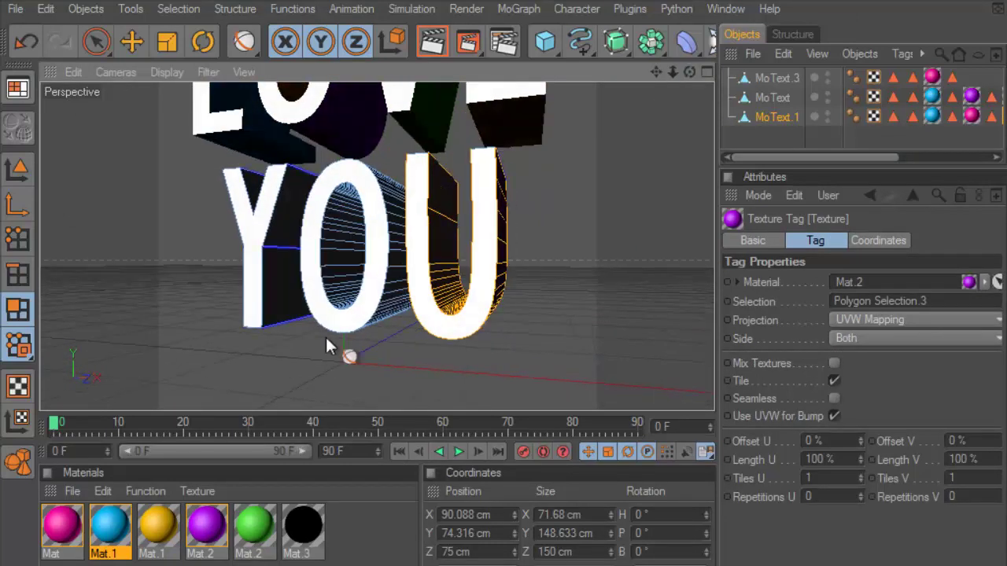
left_click_drag(432, 231, 432, 231)
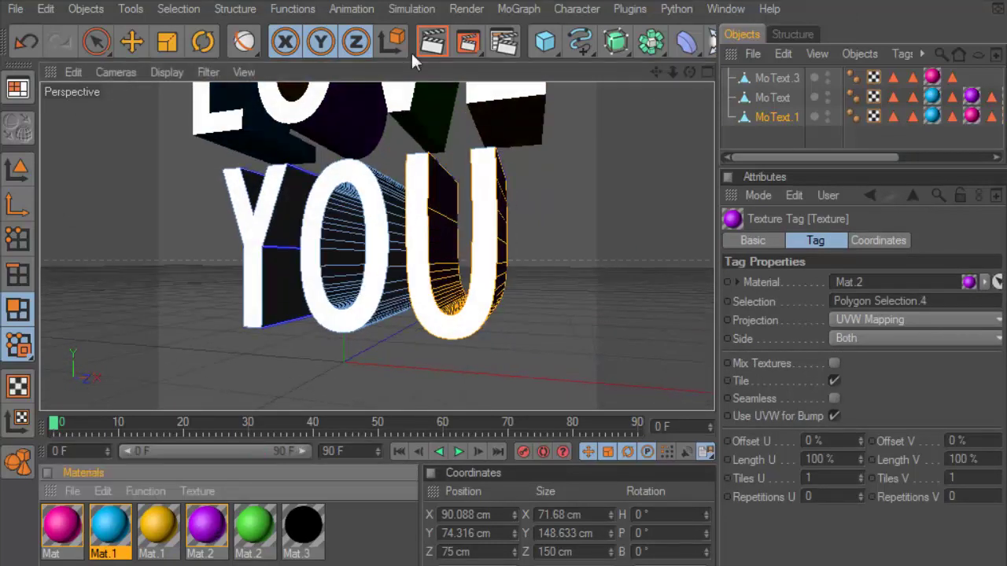
left_click(432, 43)
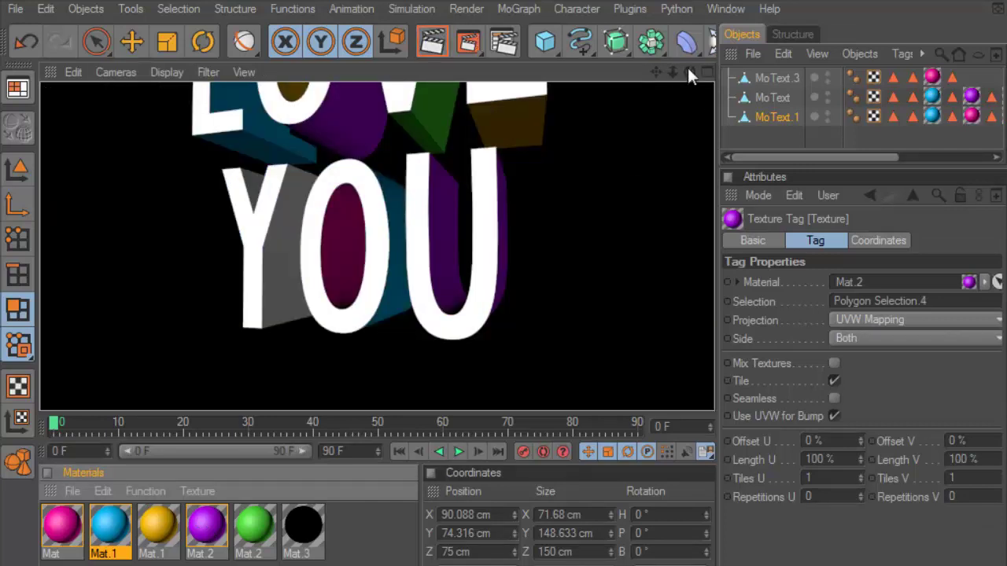
Orbit around the Y and apply a material to its side faces.
left_click_drag(690, 71, 285, 296)
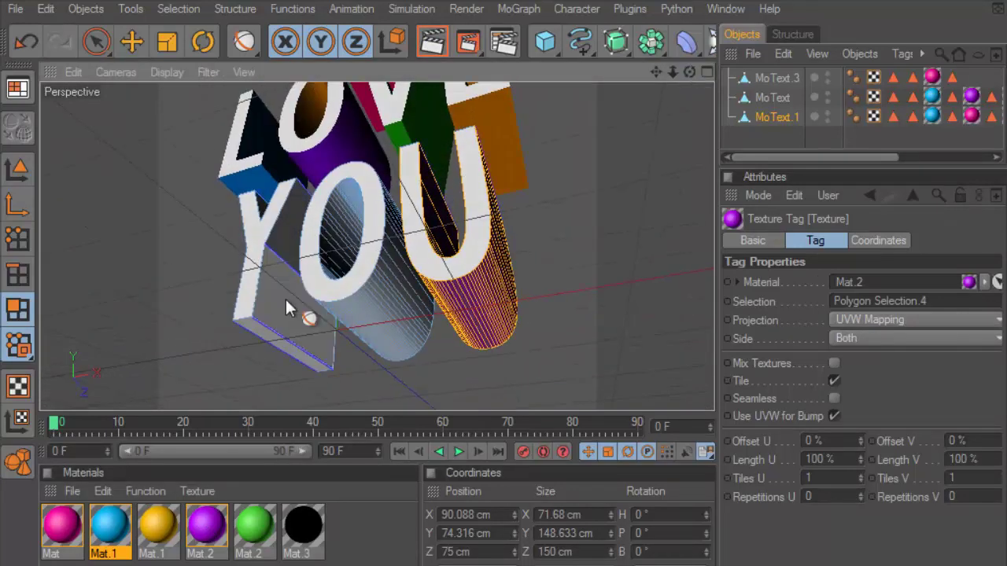
left_click_drag(284, 296, 285, 297)
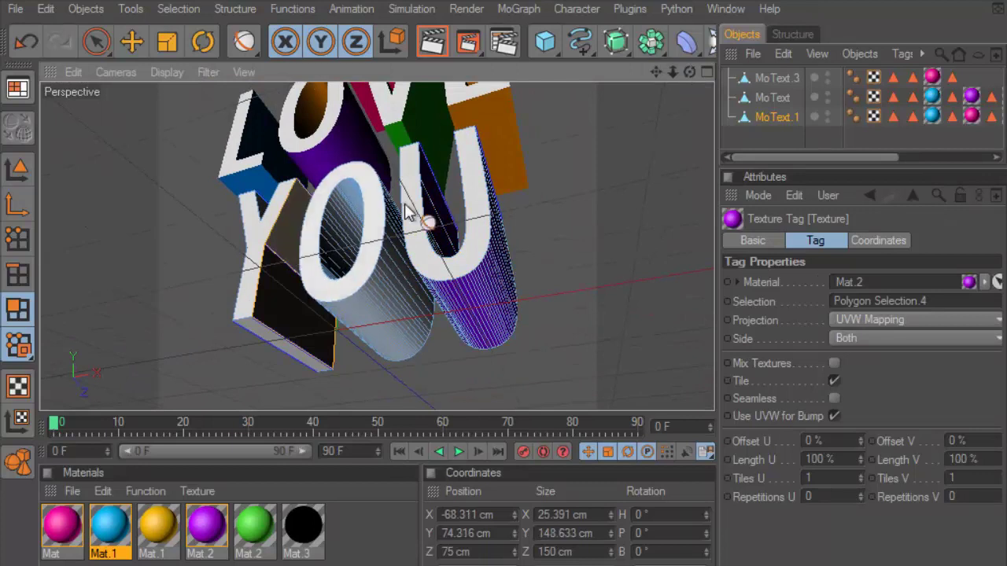
left_click_drag(677, 68, 415, 225)
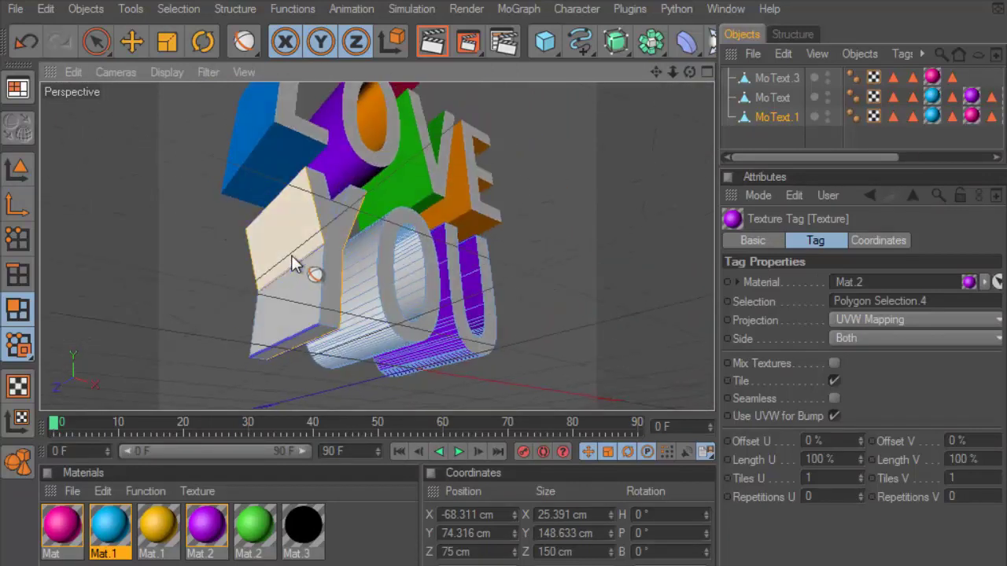
mouse_move(343, 309)
left_mouse_down()
mouse_move(693, 127)
mouse_move(438, 152)
left_mouse_up()
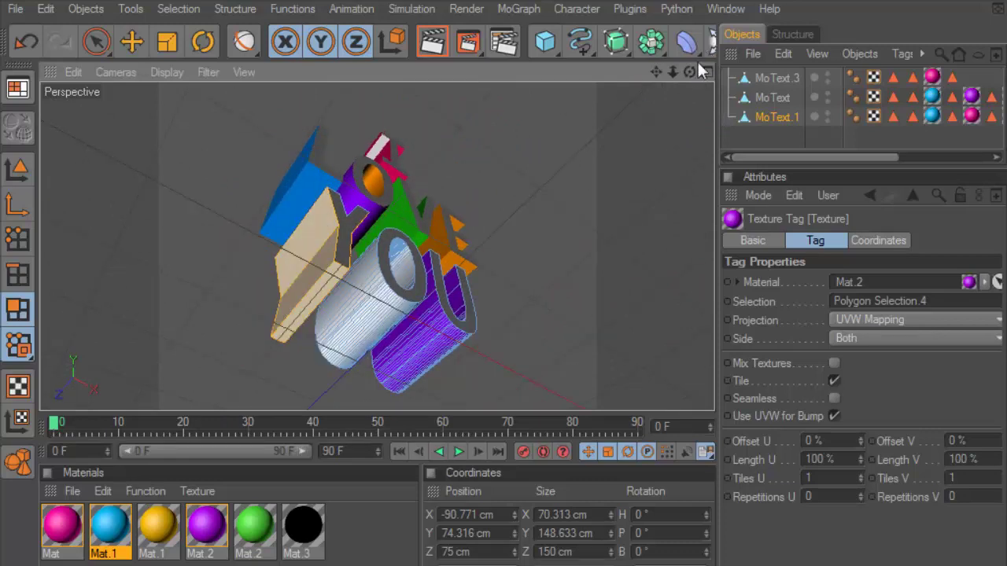
mouse_move(700, 66)
left_mouse_down()
mouse_move(386, 240)
mouse_move(257, 240)
mouse_move(293, 237)
left_mouse_up()
left_click_drag(689, 72, 689, 69)
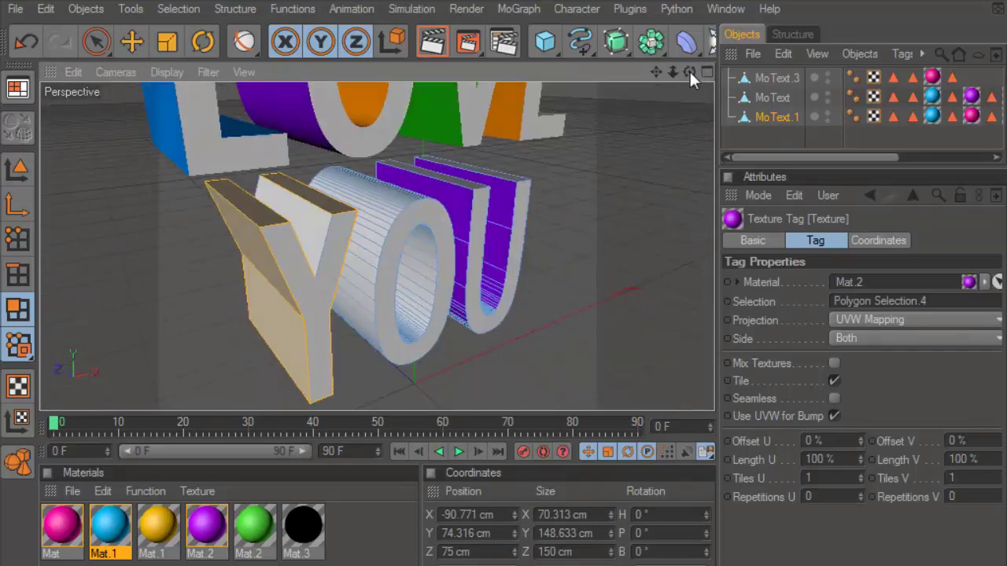
Colour the Y's side faces with green Mat.2 and preview the render.
left_click_drag(62, 525, 234, 323)
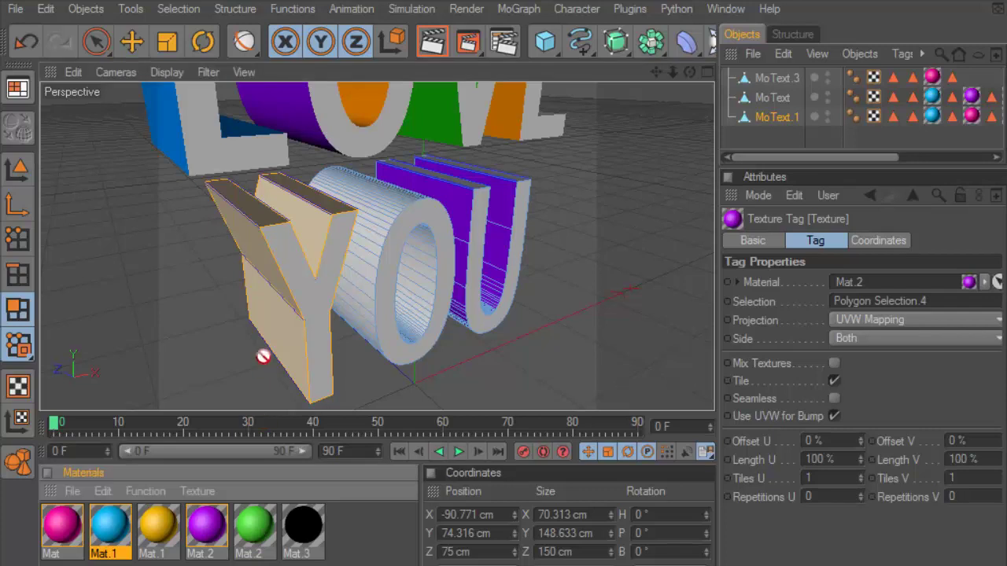
left_click_drag(266, 537, 270, 332)
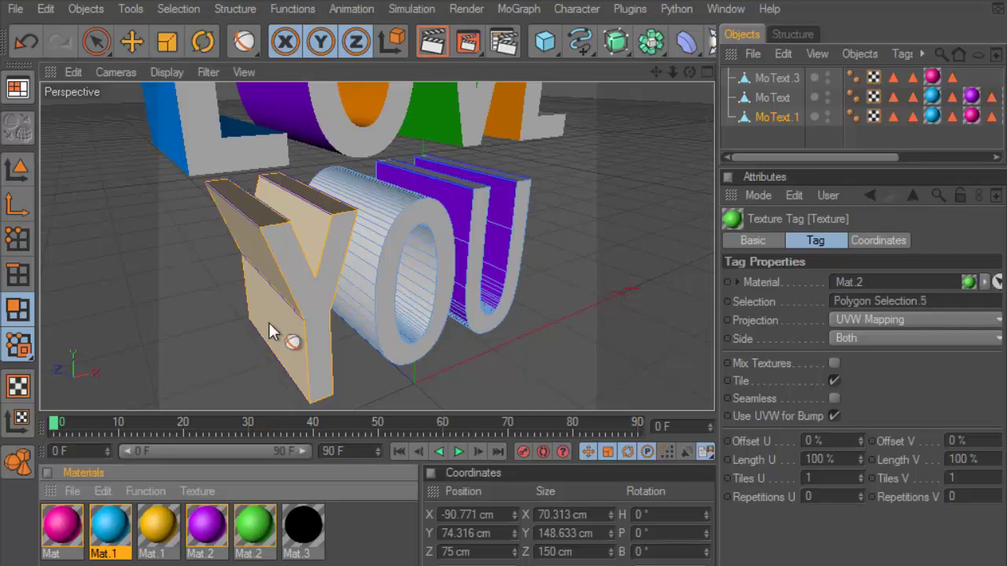
left_click(432, 42)
mouse_move(413, 181)
left_mouse_down("alt")
mouse_move(400, 172)
mouse_move(636, 94)
left_mouse_up("alt")
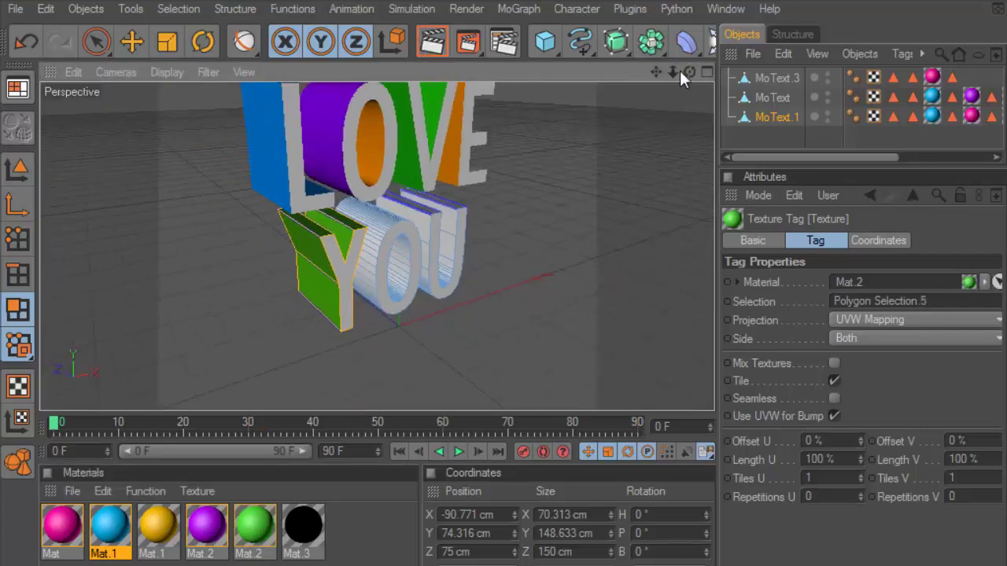
left_click_drag(689, 71, 428, 90)
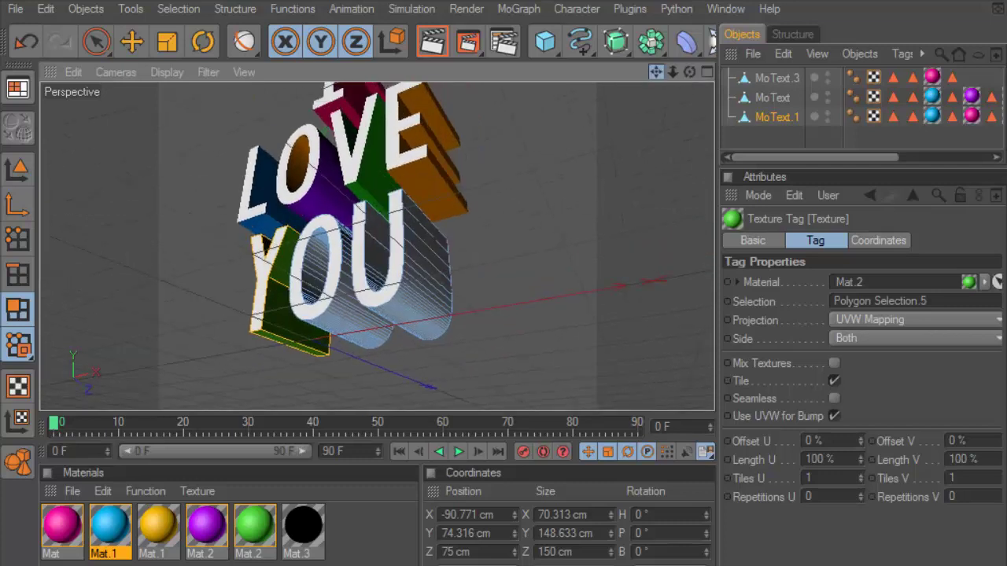
Preview a render, then make the front of the I black with Mat.3.
left_click(432, 42)
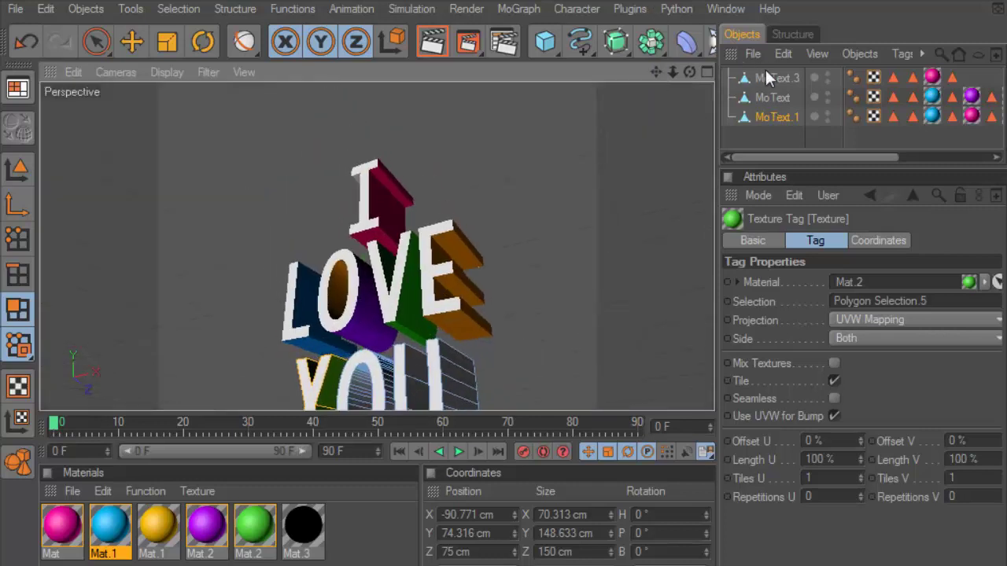
left_click(417, 171)
scroll(377, 192, "up", 5)
left_click_drag(400, 207, 350, 162)
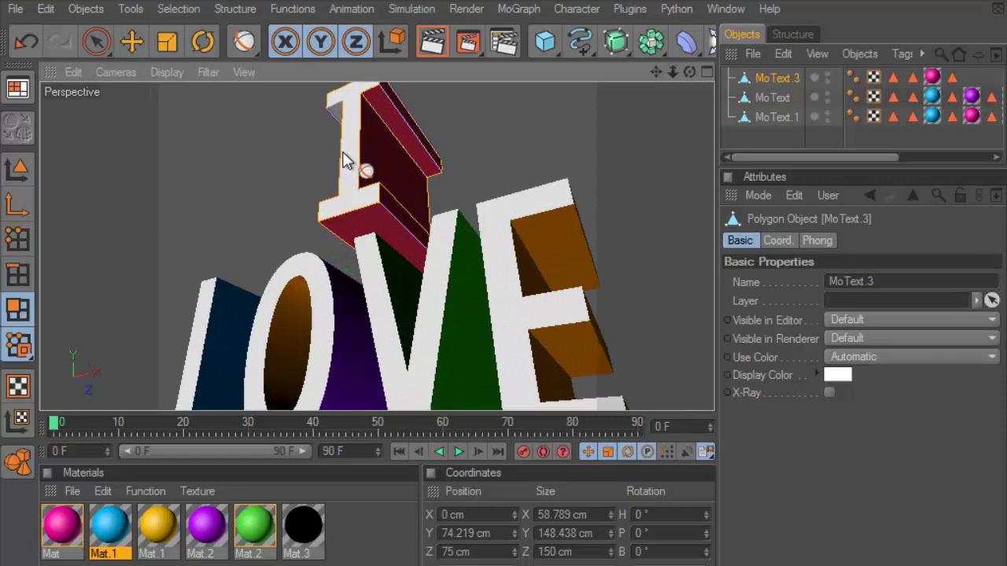
left_click_drag(302, 526, 364, 233)
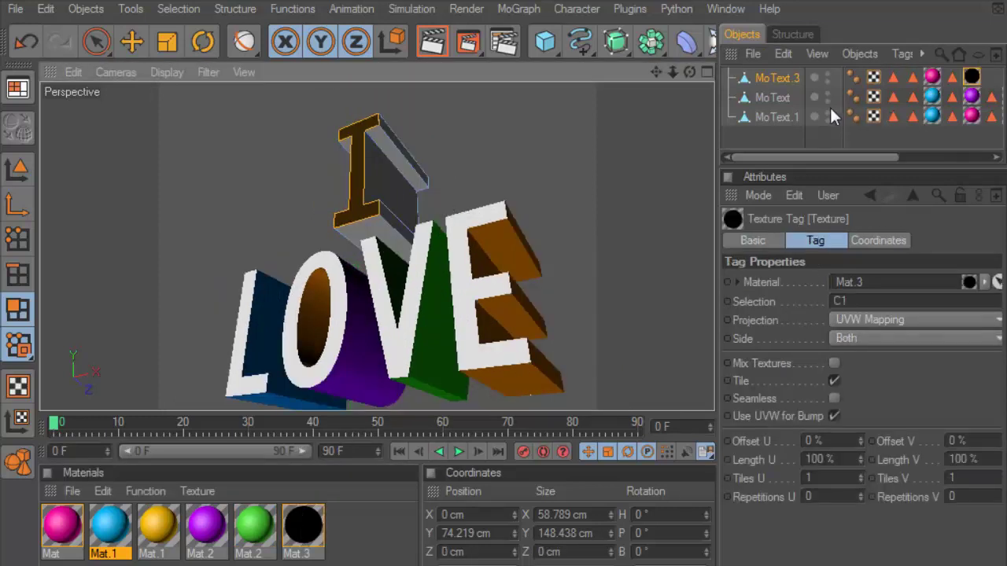
Make the front faces of LOVE black with Mat.3 and preview the render.
left_click(773, 98)
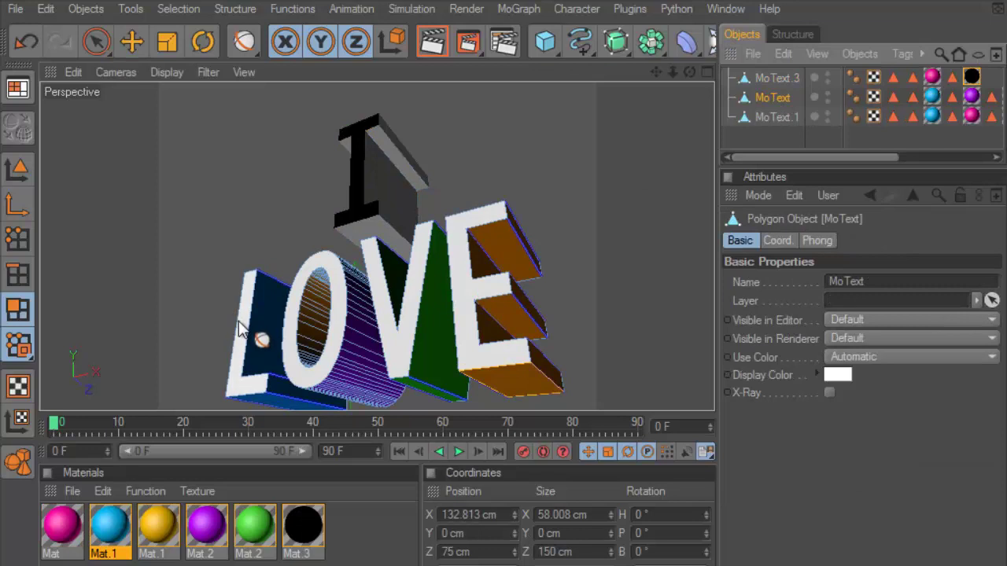
left_click_drag(240, 329, 456, 236)
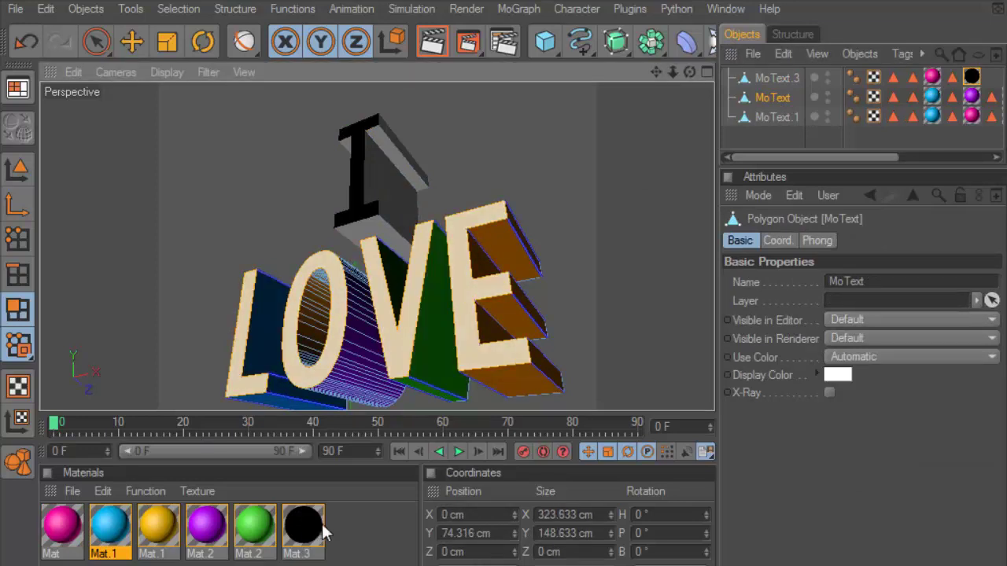
left_click_drag(326, 533, 301, 371)
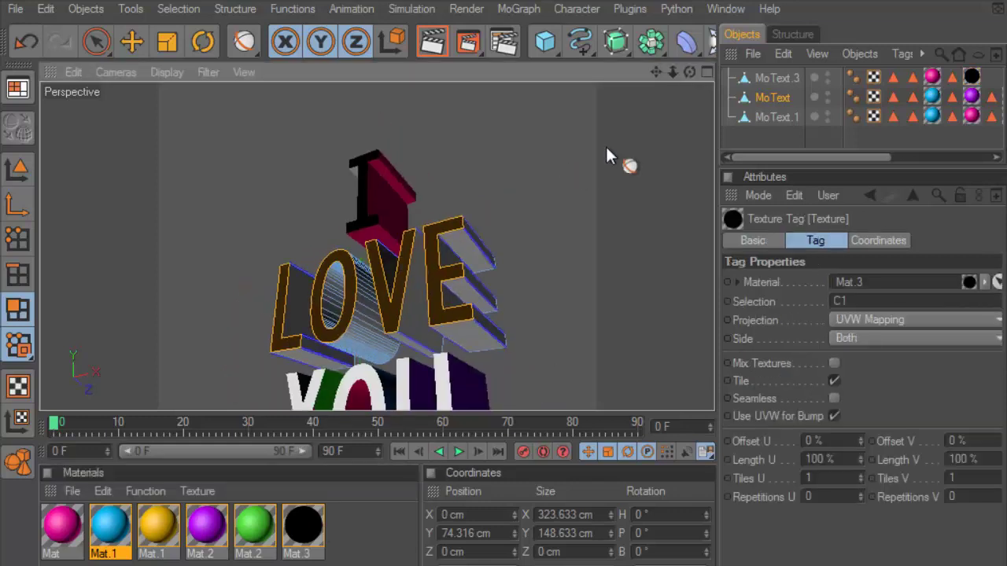
left_click(432, 41)
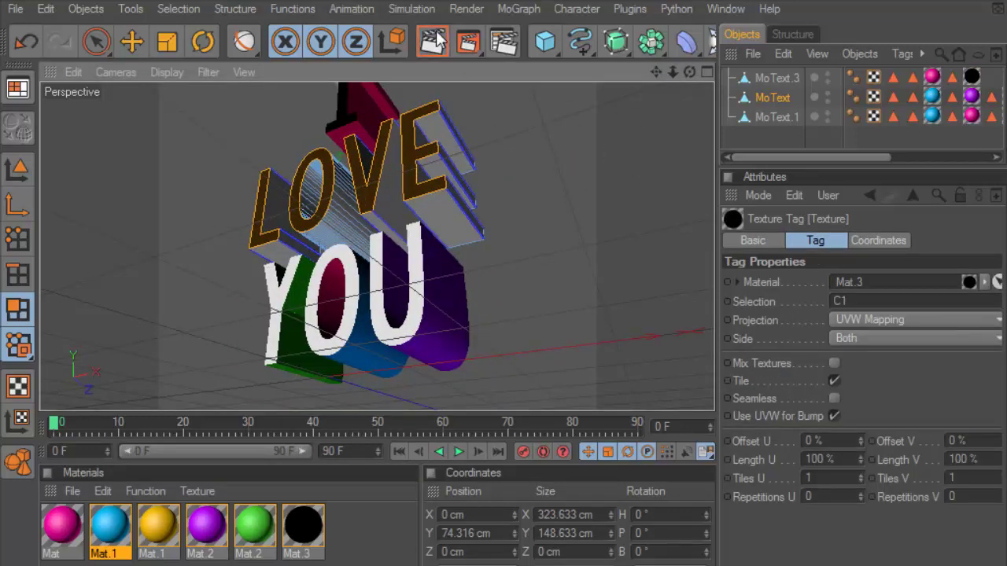
Select the front faces of Y, O and U and make them black with Mat.3.
left_click(759, 118)
left_click_drag(703, 175, 422, 292, "alt")
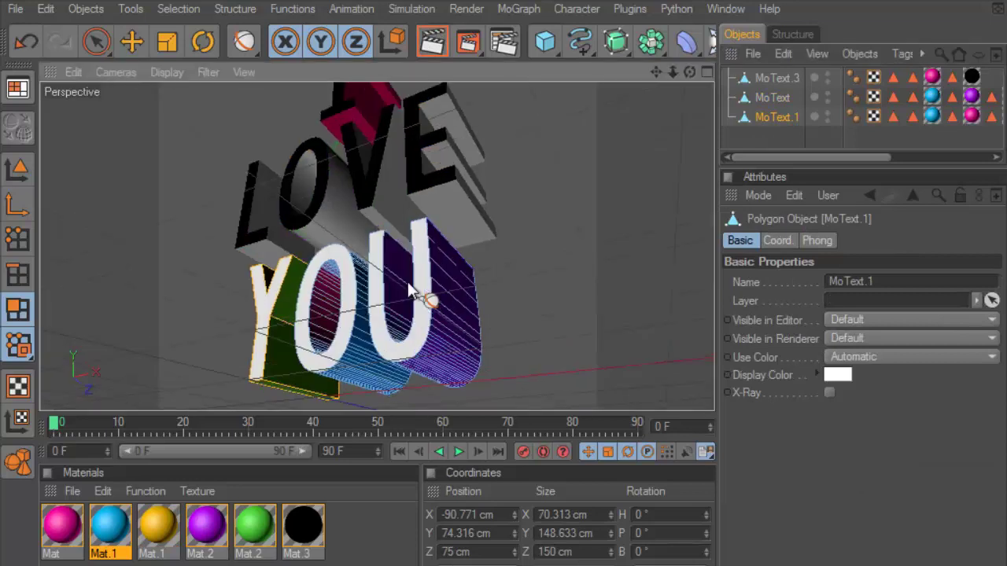
scroll(380, 291, "up", 3)
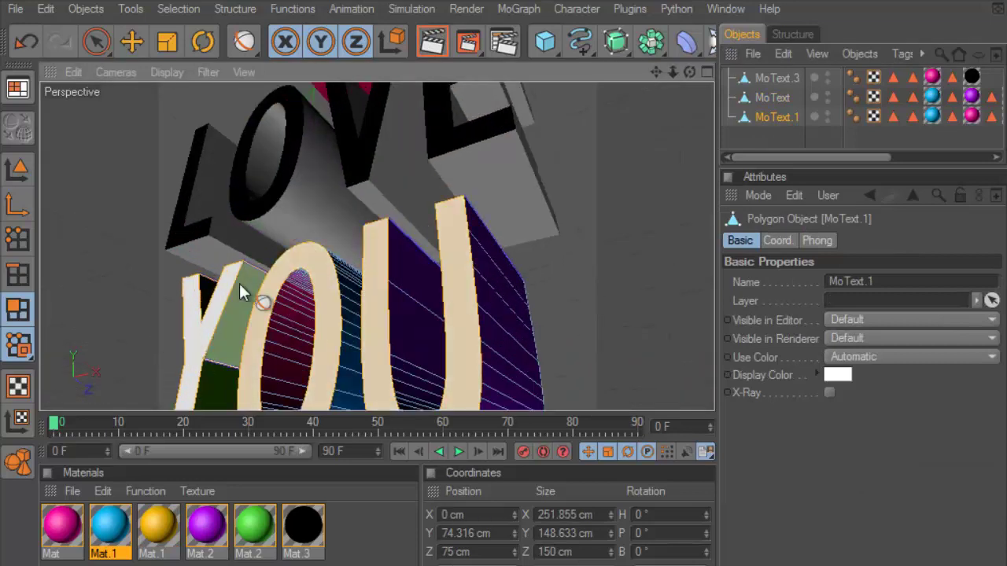
left_click(211, 310)
left_click(219, 330)
left_click(291, 270, "shift")
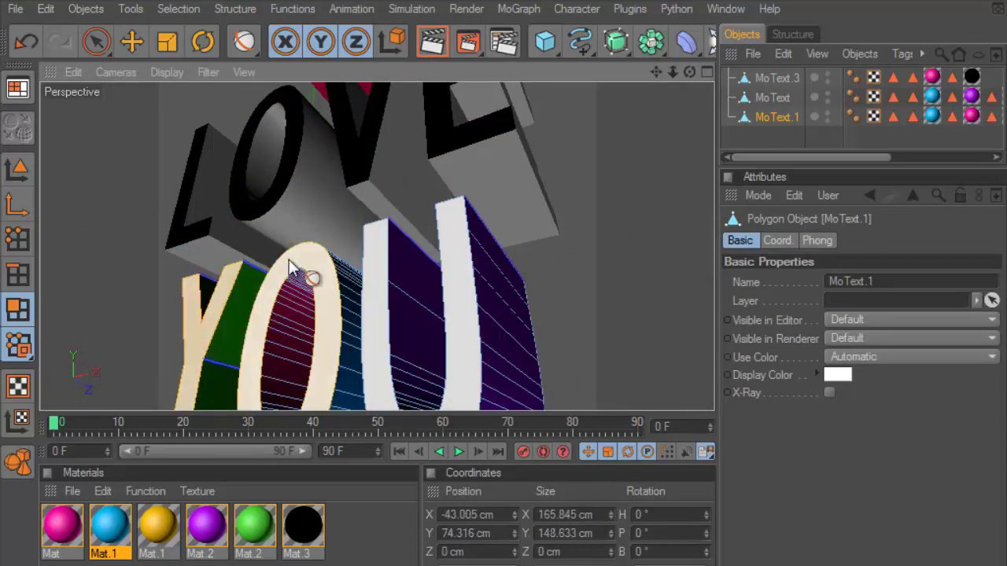
left_click(369, 250, "shift")
left_click_drag(303, 527, 361, 310)
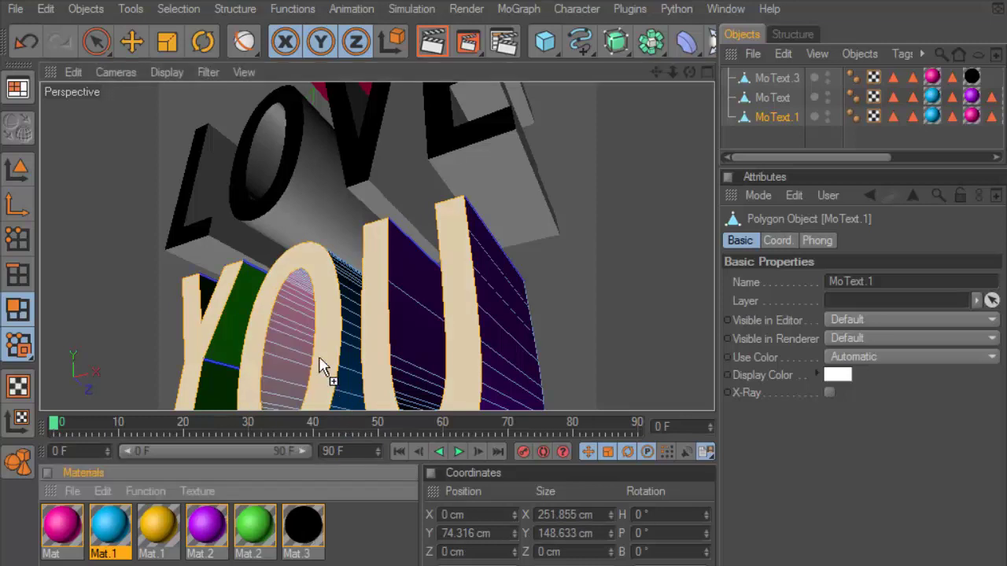
Render a Ctrl+R preview of the black fronts with coloured sides.
scroll(376, 286, "down", 3)
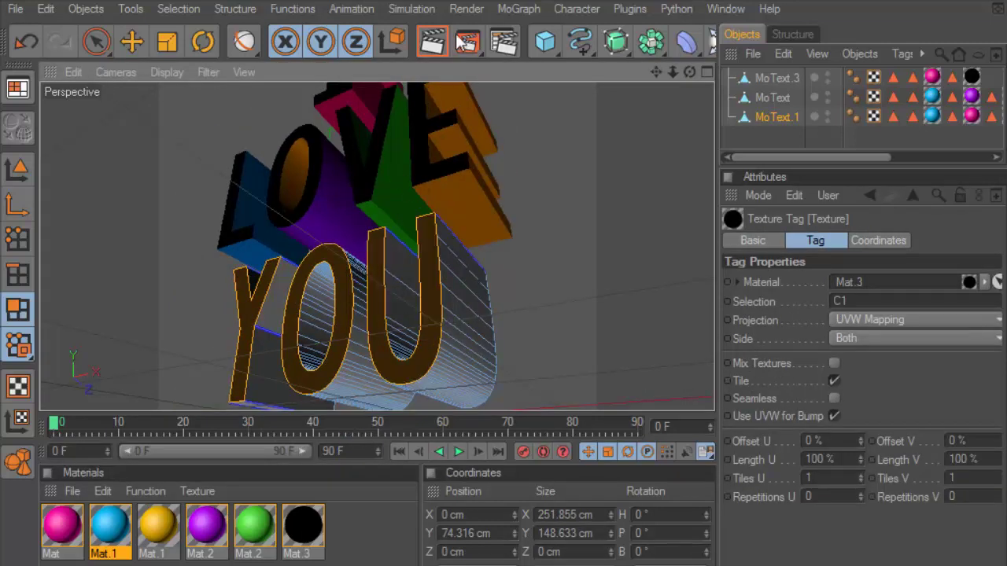
key("ctrl+r")
scroll(485, 221, "down", 2)
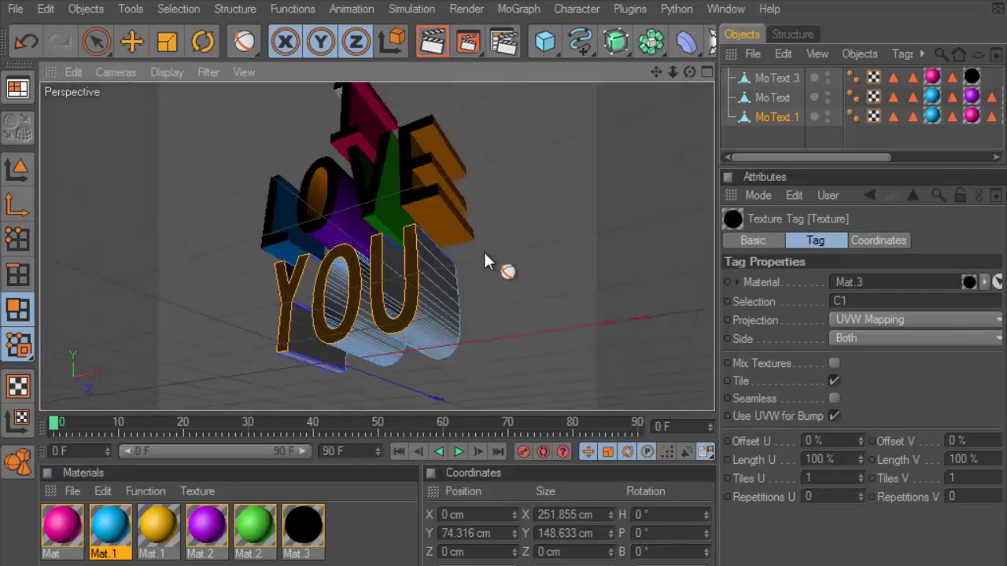
scroll(484, 250, "down", 2)
left_click(129, 44)
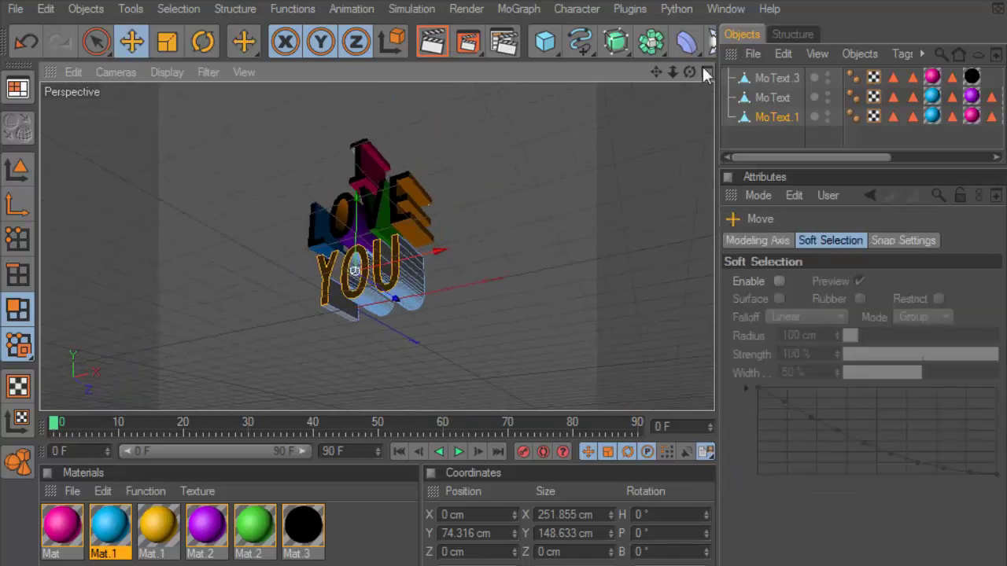
Switch to the Front view and frame the stacked text.
left_click_drag(689, 71, 705, 82)
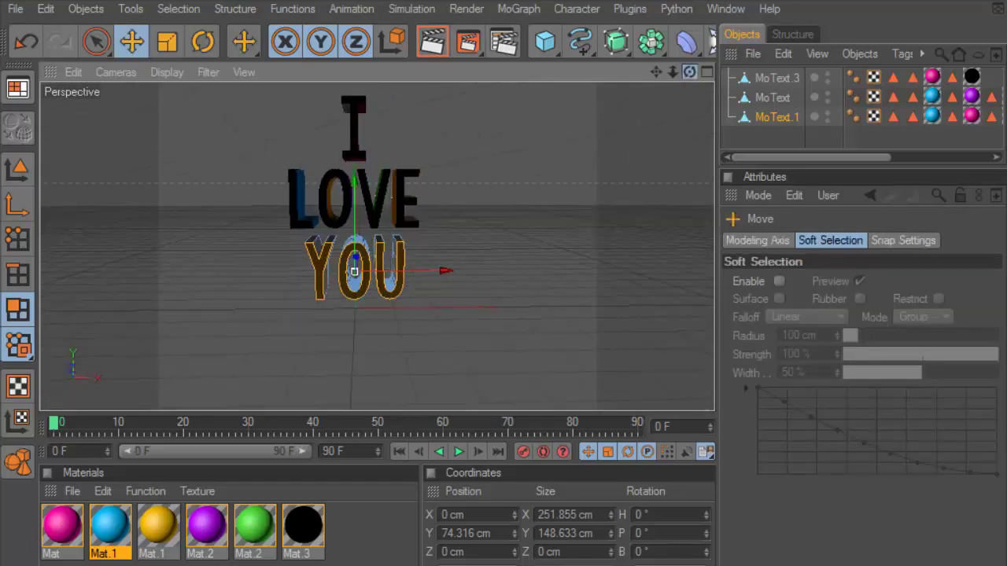
left_click(706, 72)
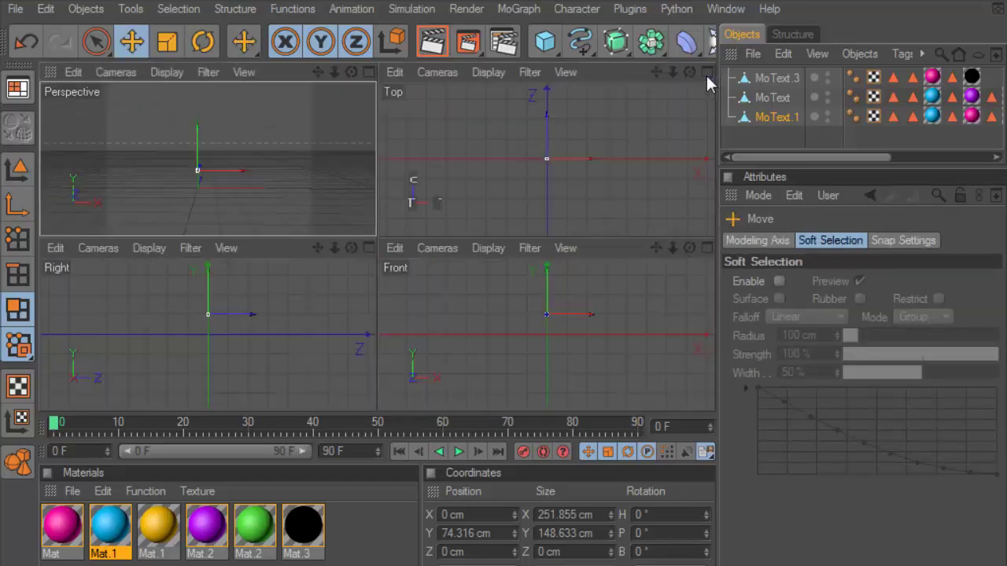
left_click(707, 248)
scroll(469, 134, "up", 2)
left_click_drag(656, 72, 655, 236)
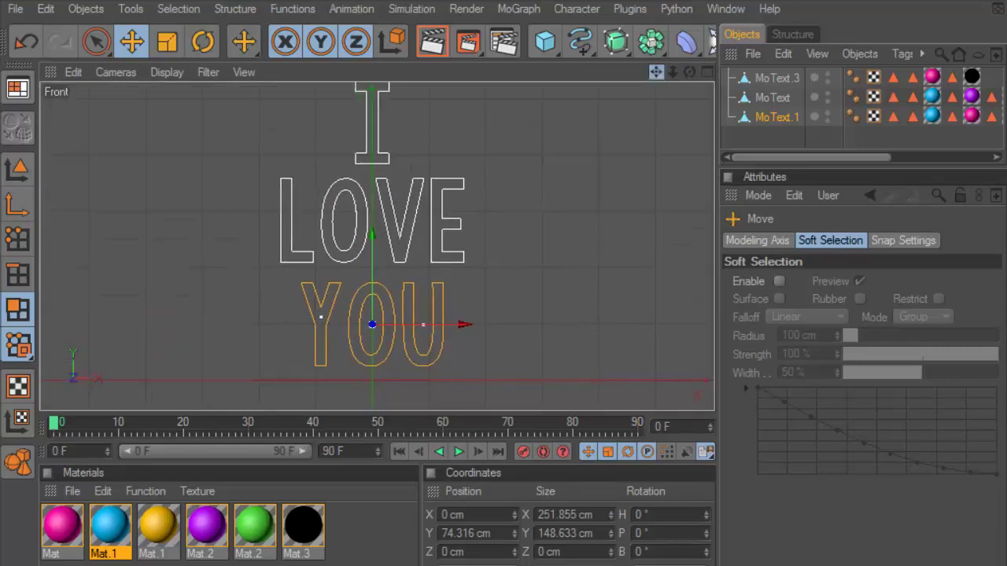
Raise LOVE to Y 219.971 cm, undoing an initial misstep.
left_click(351, 206)
left_click_drag(372, 214, 373, 209)
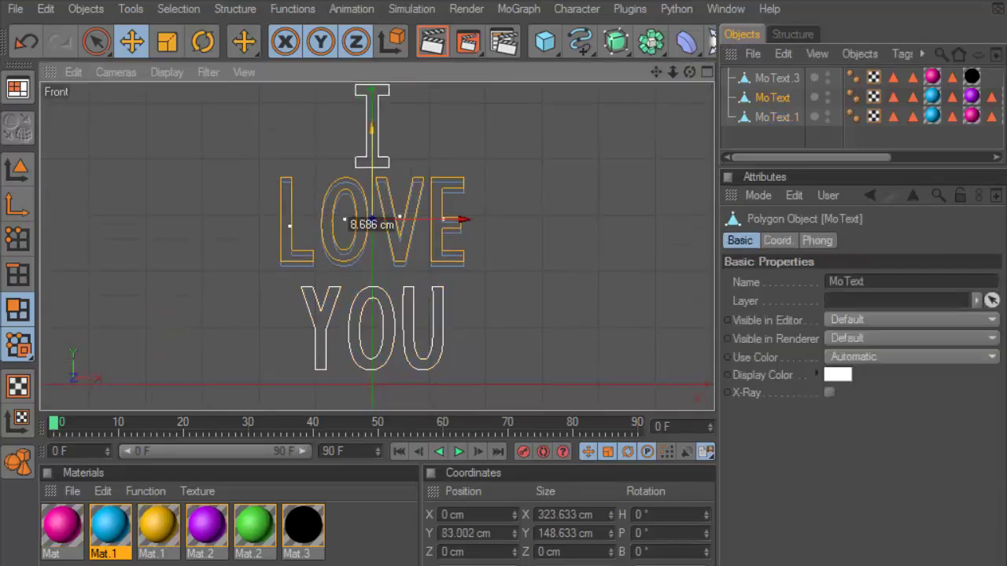
left_click(78, 9)
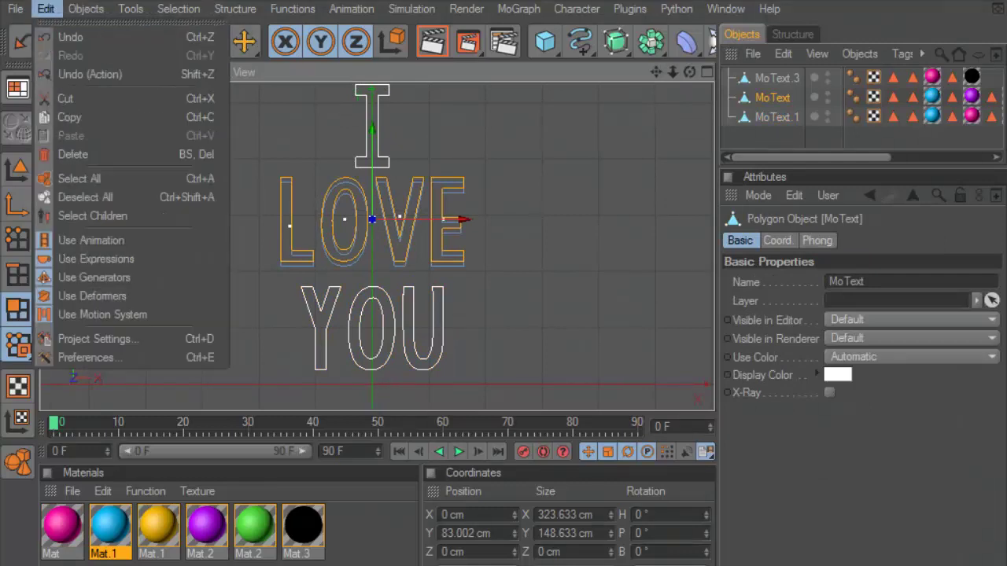
left_click(68, 38)
left_click(19, 166)
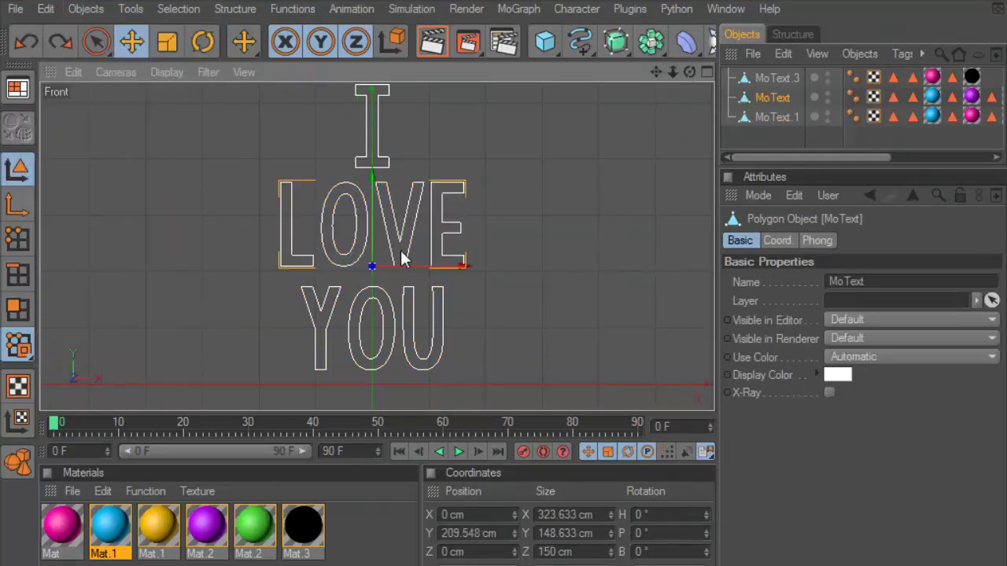
left_click_drag(371, 204, 372, 198)
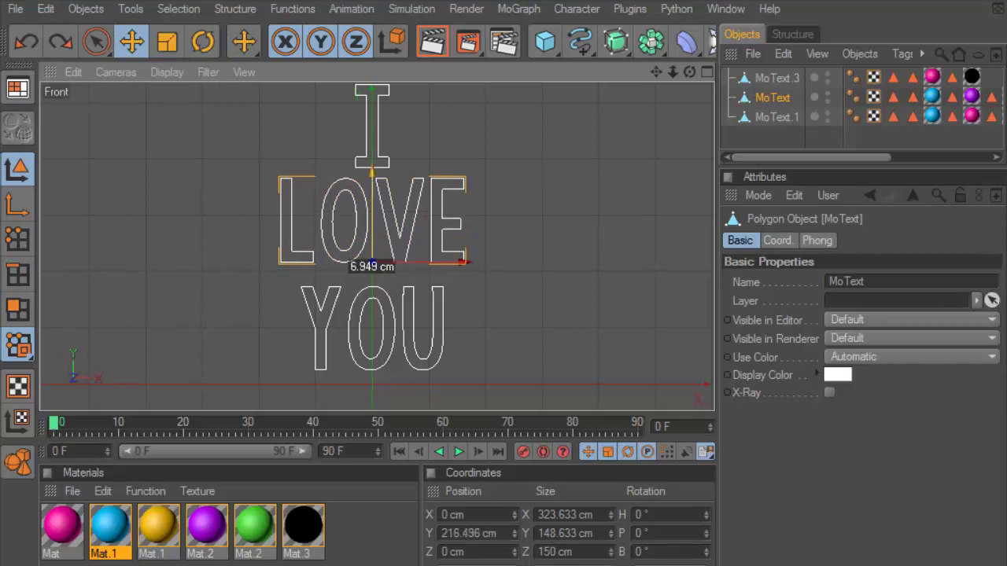
Raise YOU to Y 57.661 cm and return to the Perspective view.
left_click(771, 116)
left_click_drag(374, 282, 375, 263)
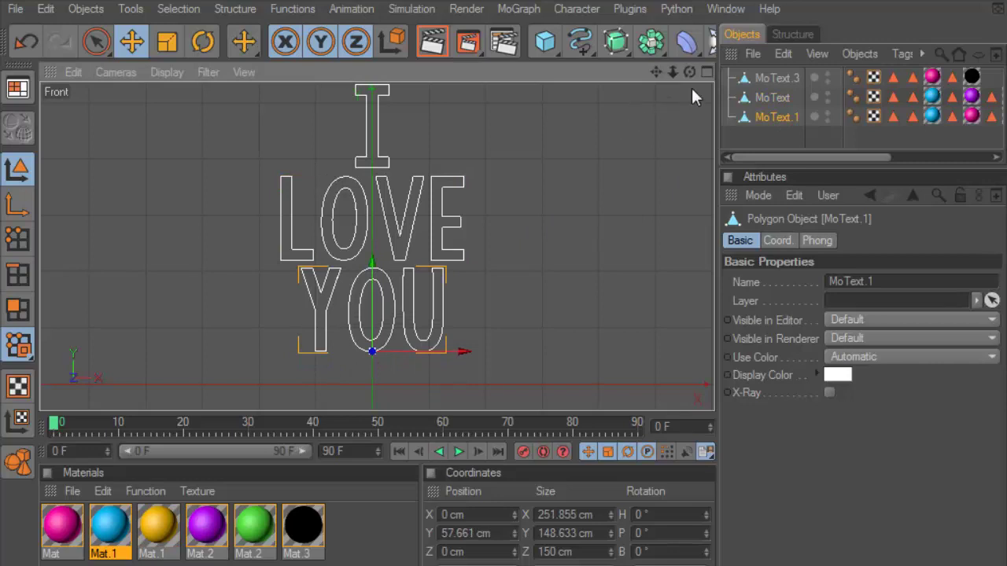
left_click(704, 70)
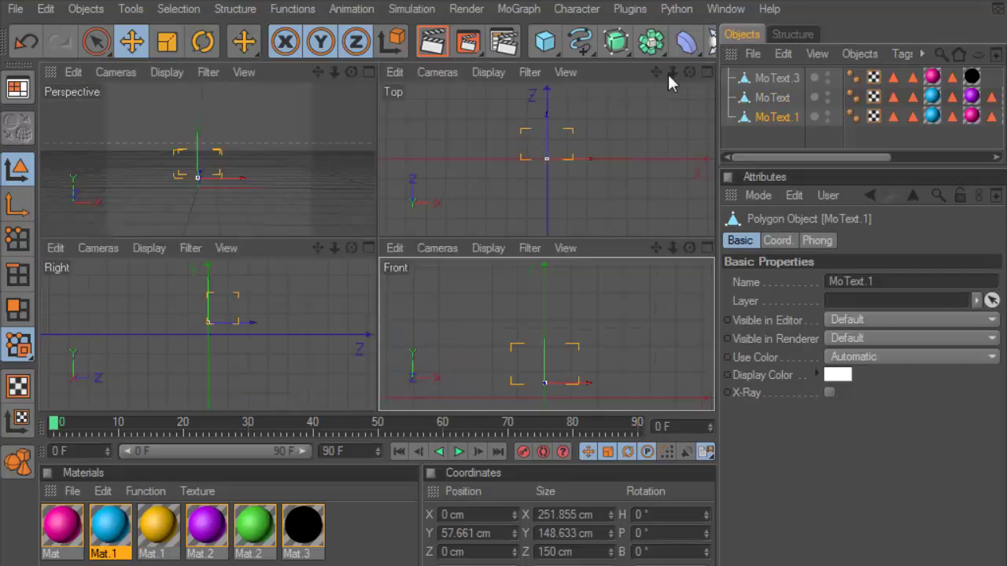
left_click(368, 71)
left_click_drag(689, 71, 669, 79)
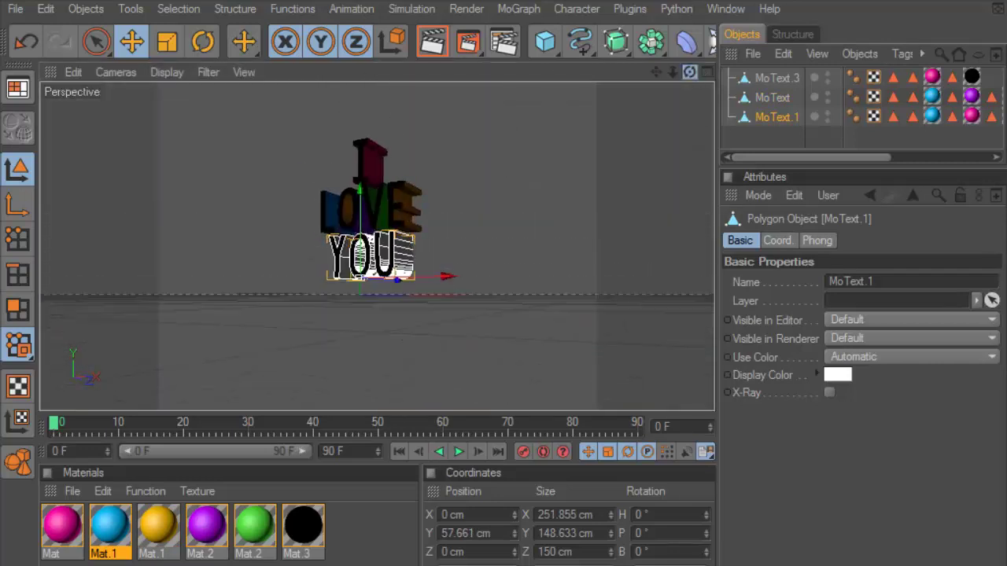
Set the render output to the HDV/HDTV 720 25 preset (1280×720, 25 fps).
left_click(503, 41)
left_click(197, 52)
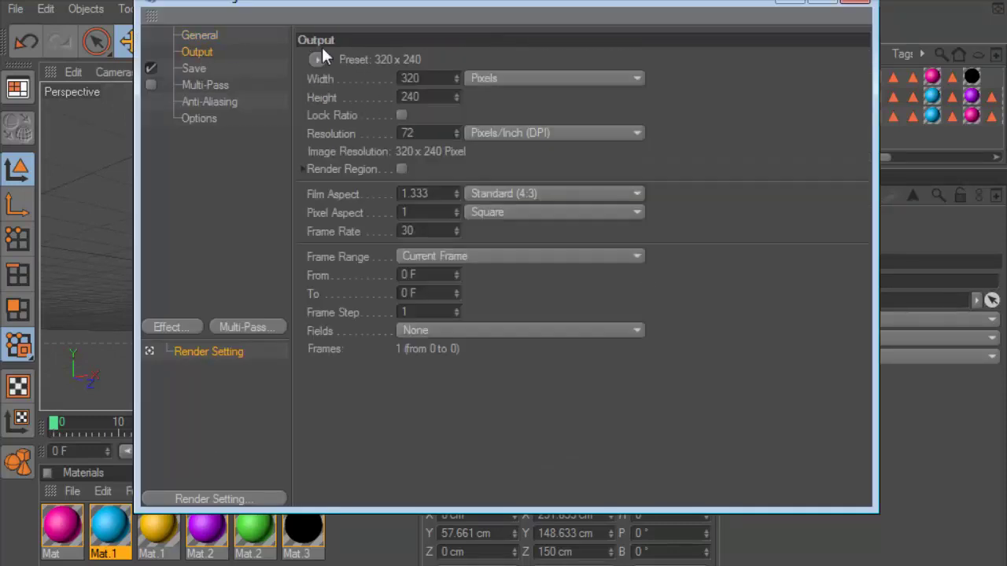
left_click(317, 60)
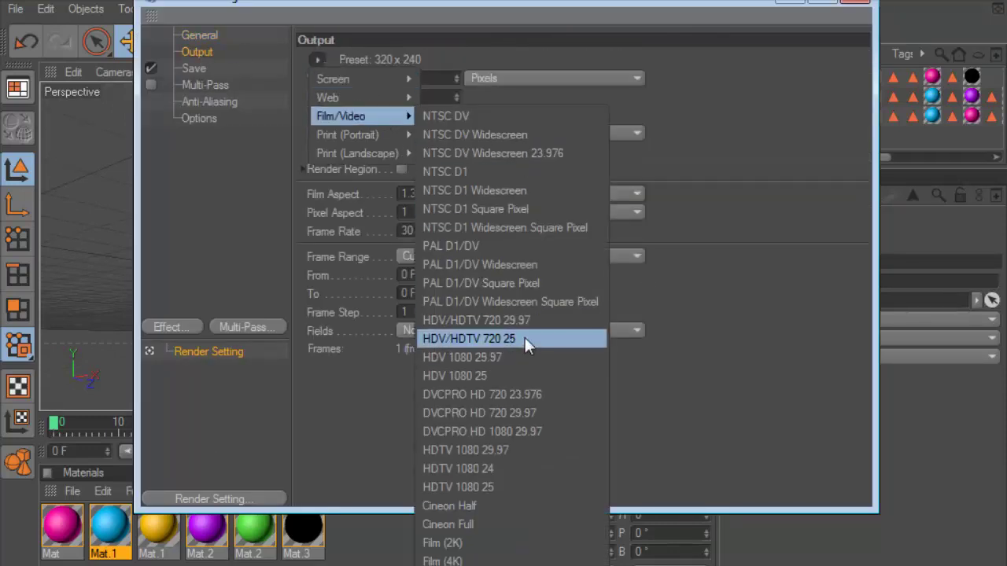
left_click(524, 338)
left_click(861, 8)
Angle the view closer to the text and render a viewport preview.
scroll(598, 158, "up", 3)
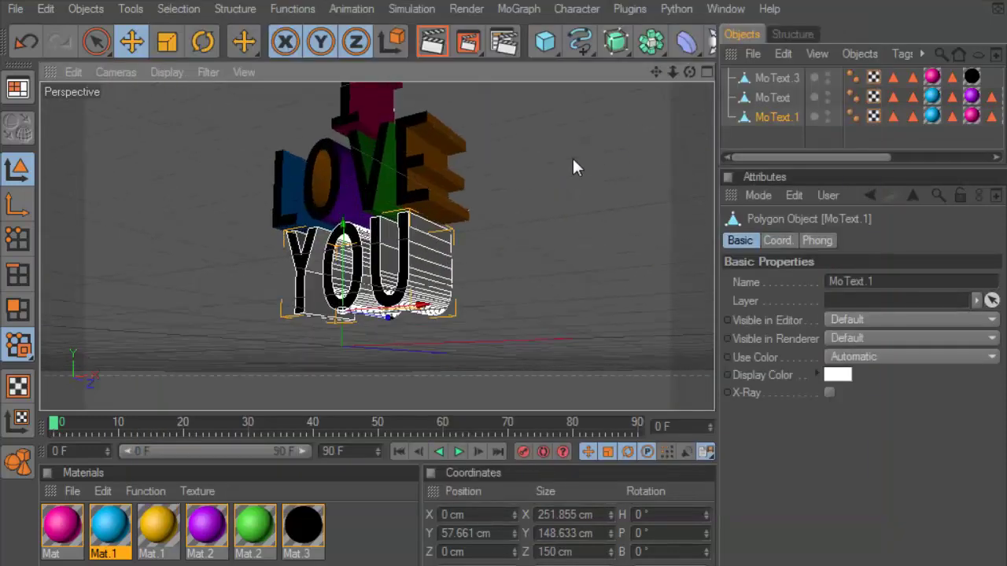
left_click_drag(653, 71, 639, 110)
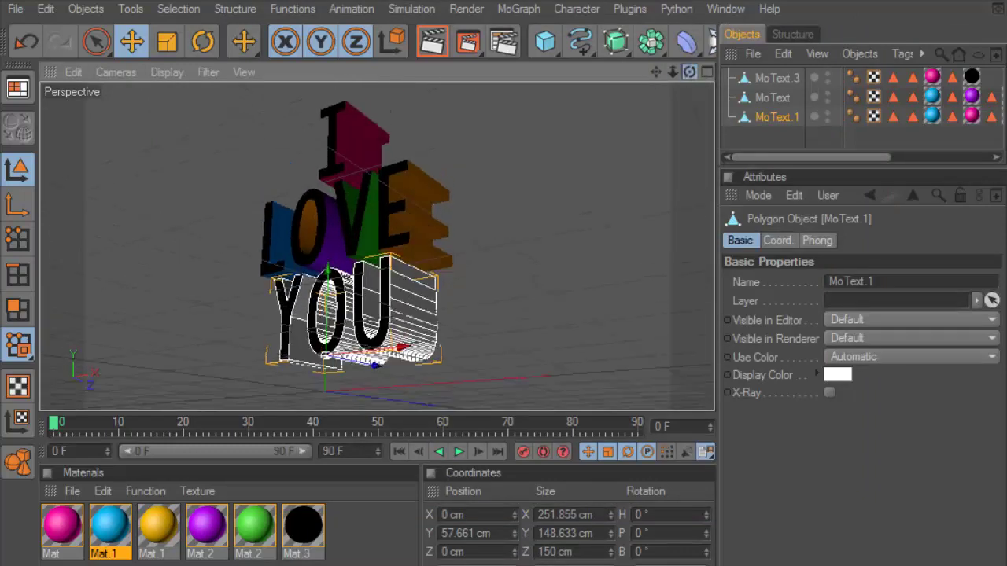
left_click_drag(426, 236, 446, 120, "alt")
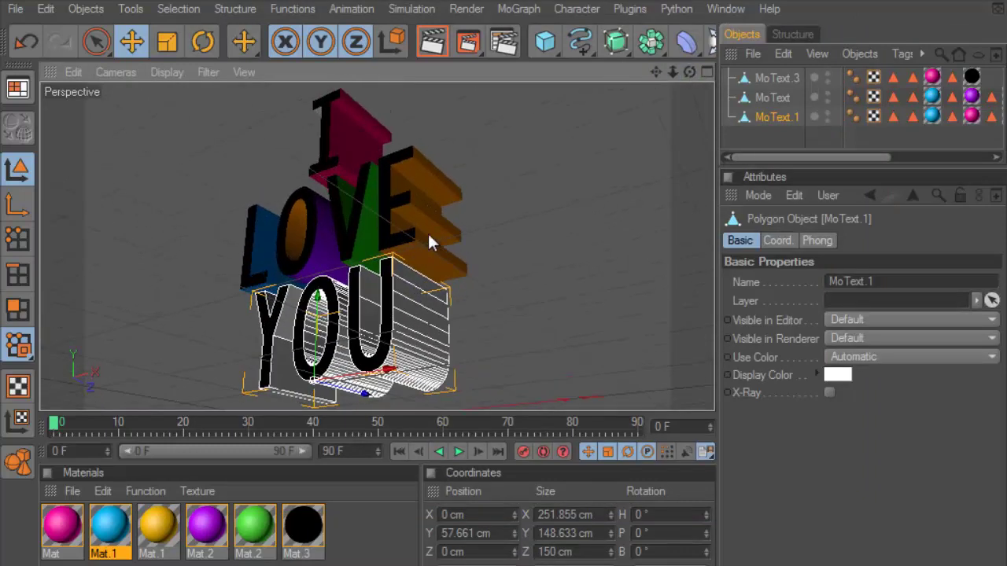
left_click(431, 45)
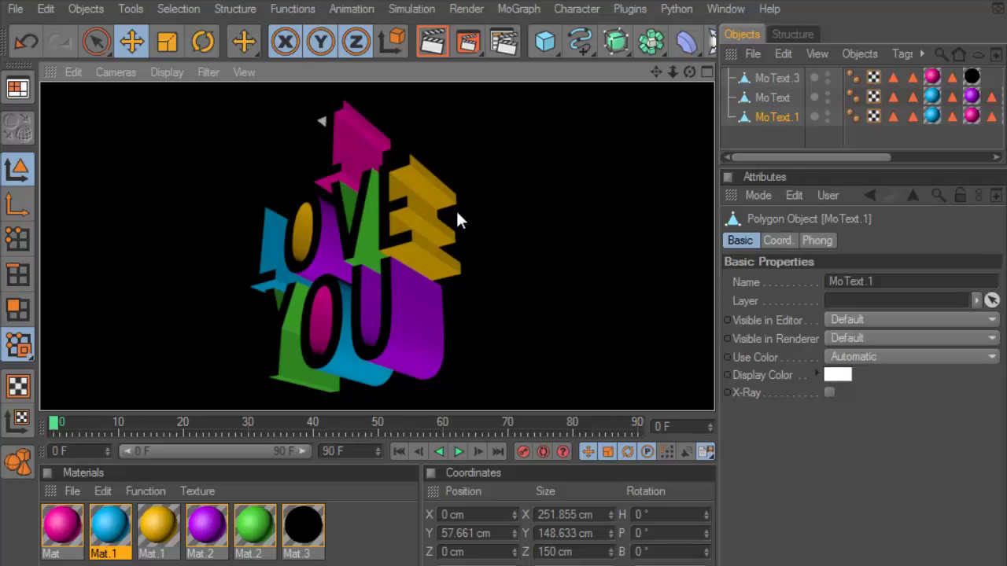
scroll(392, 184, "down", 3)
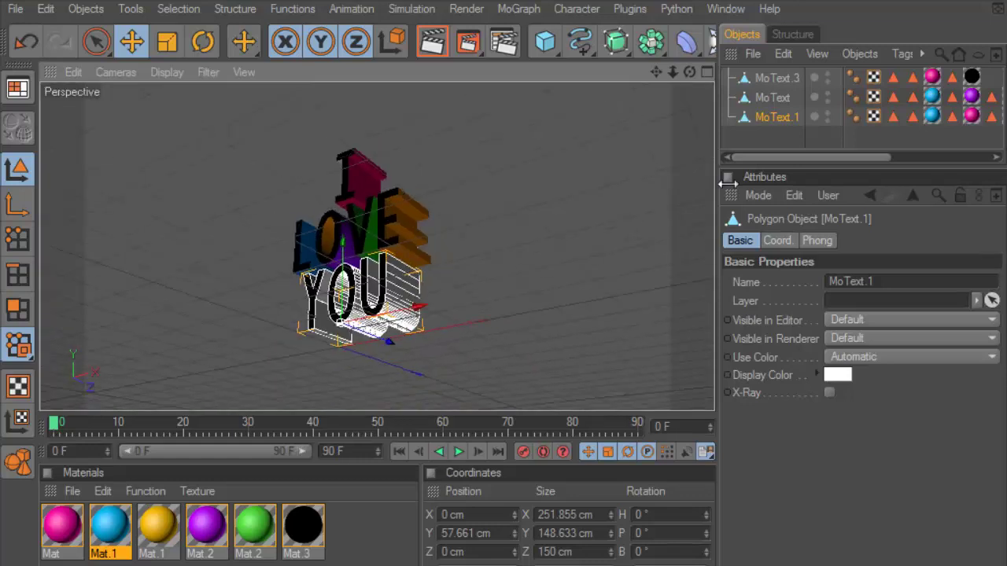
left_click(694, 154)
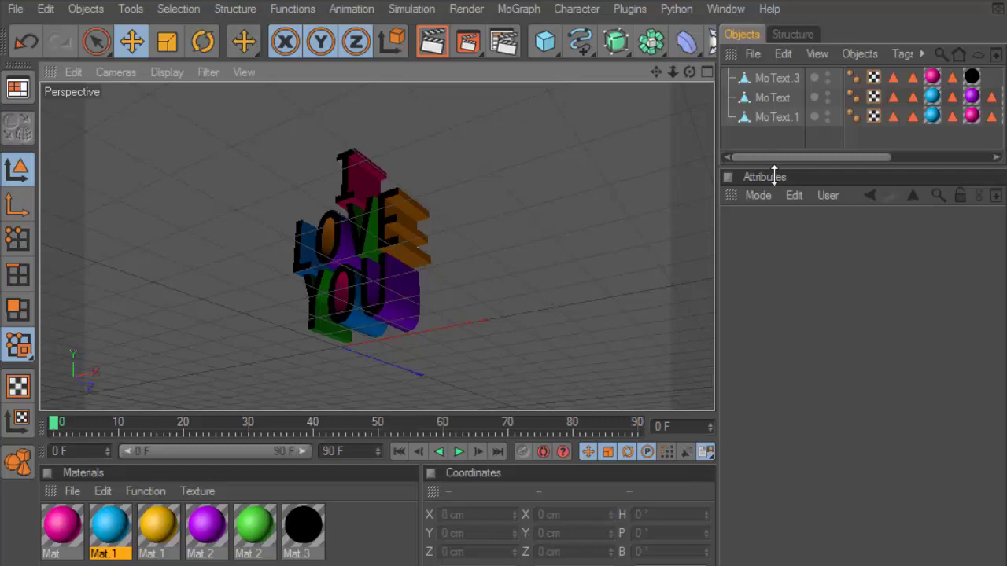
Select all three MoText objects and add an empty Null object.
left_click_drag(775, 167, 764, 246)
mouse_move(689, 71)
left_mouse_down()
mouse_move(692, 55)
mouse_move(548, 156)
left_mouse_up()
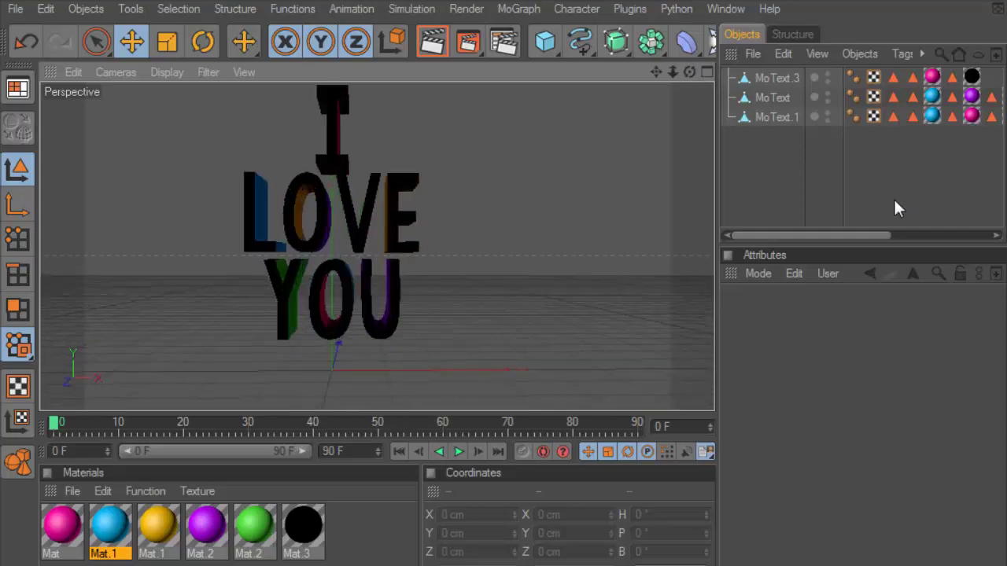
left_click_drag(799, 158, 774, 86)
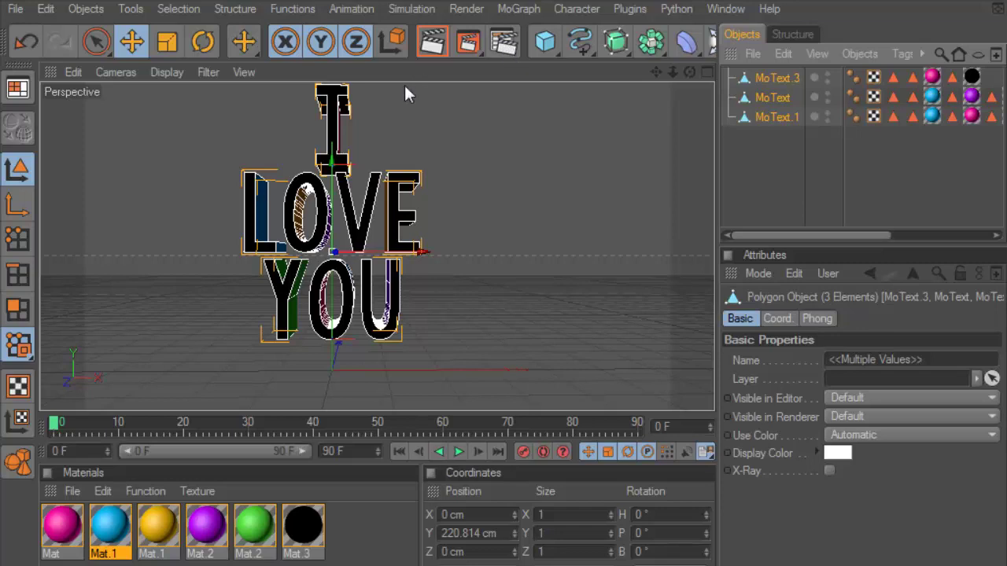
left_click_drag(545, 41, 598, 197)
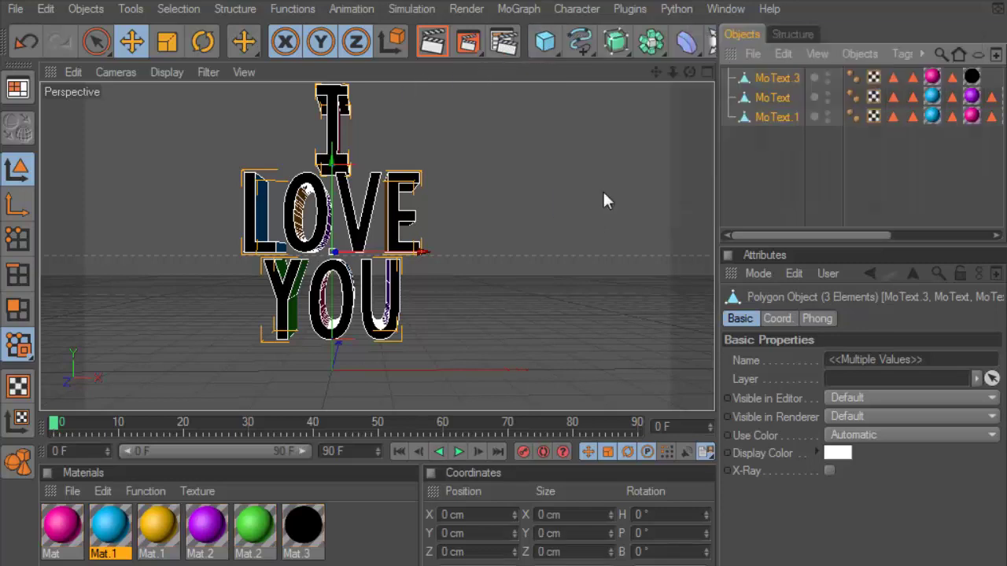
Group the three MoText objects under the Null and select the Null.
left_click_drag(786, 118, 760, 79)
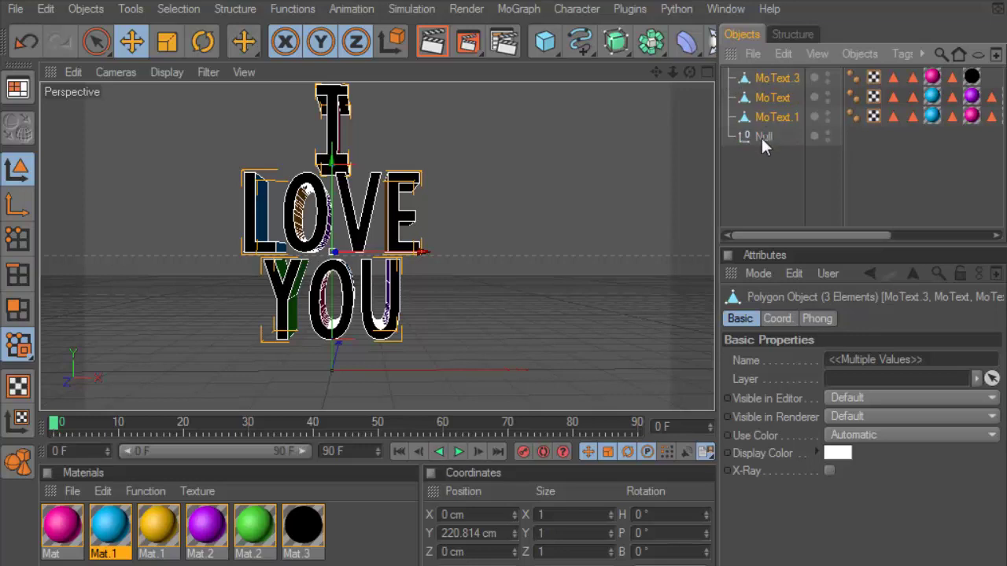
left_click_drag(761, 137, 764, 80)
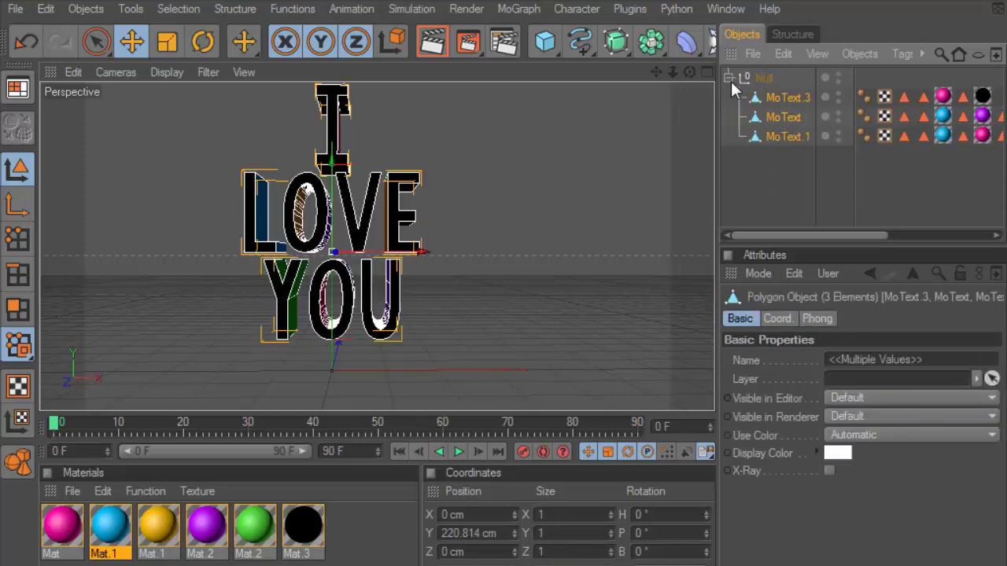
left_click(730, 78)
left_click(763, 77)
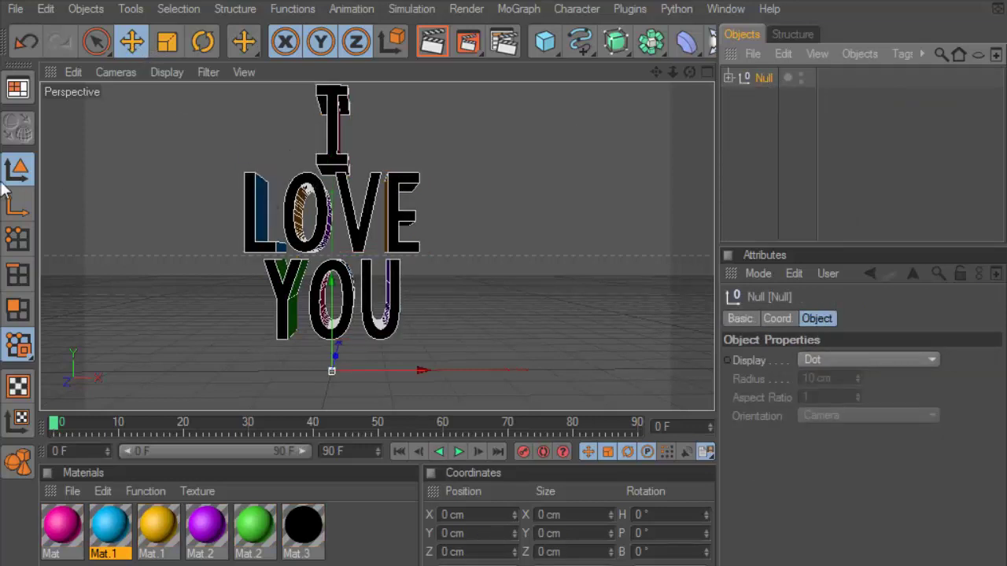
Scale the Null group slightly narrower along X, undoing an accidental widening.
left_click(168, 43)
left_click_drag(426, 371, 503, 371)
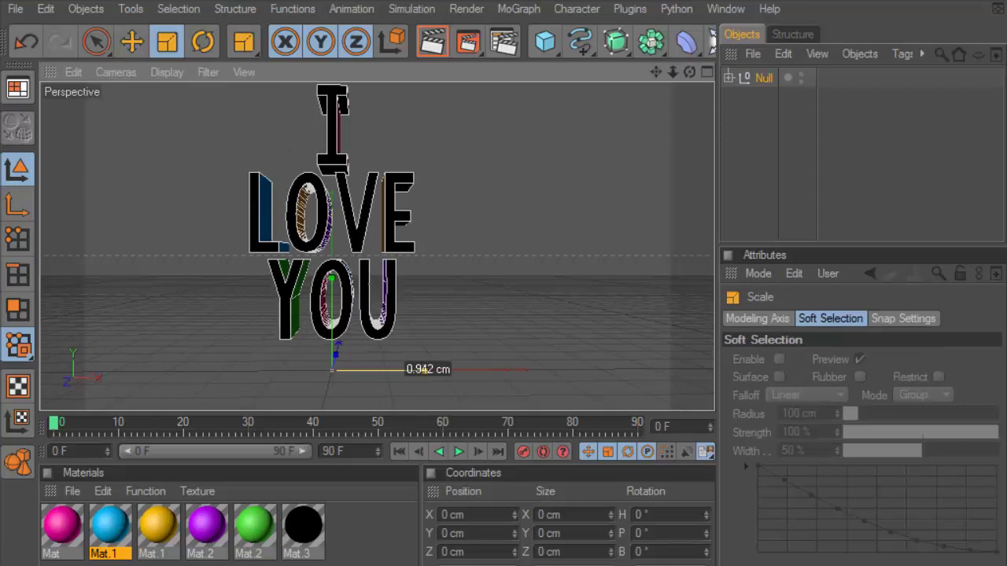
left_click(26, 41)
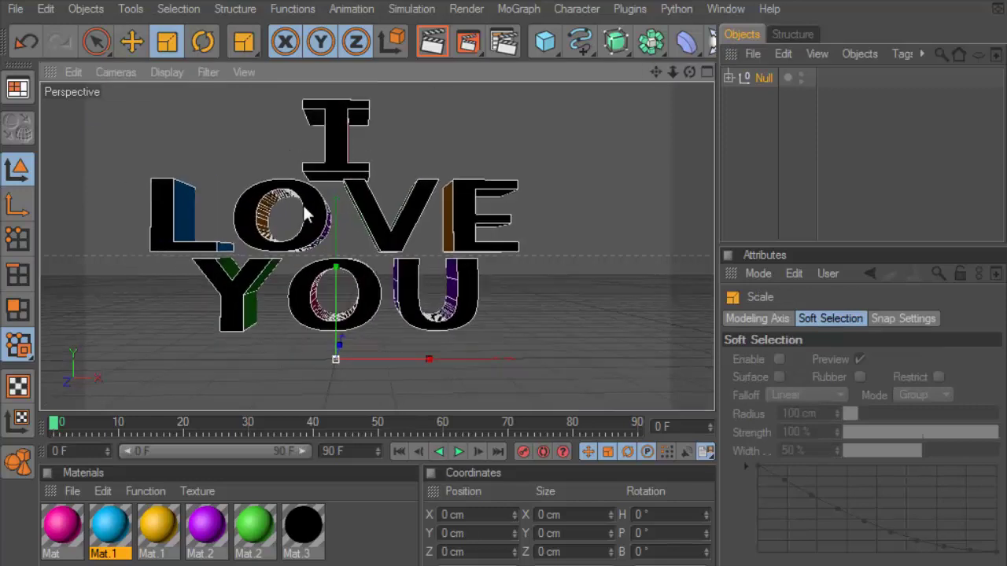
left_click(46, 9)
left_click(67, 41)
key("ctrl+z")
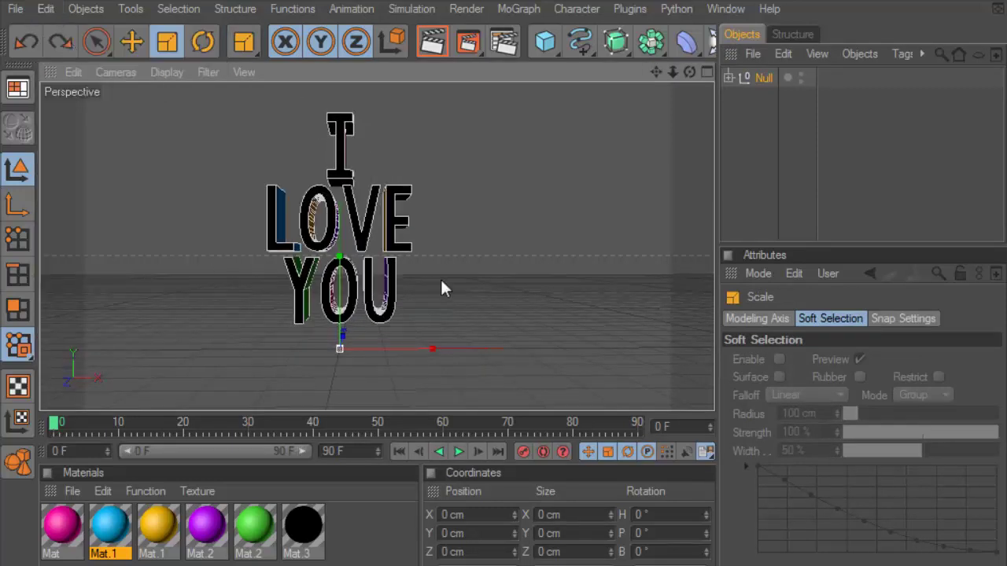
key("ctrl+z")
key("ctrl+z")
left_click_drag(419, 388, 423, 387)
Orbit closer to the text and render viewport previews.
left_click_drag(692, 69, 677, 70)
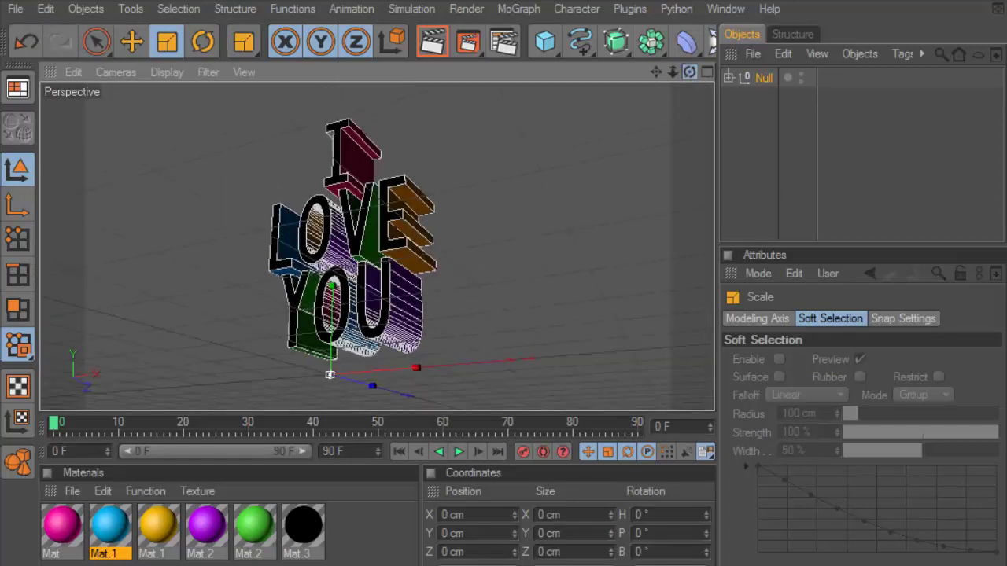
left_click(433, 44)
left_click(463, 175)
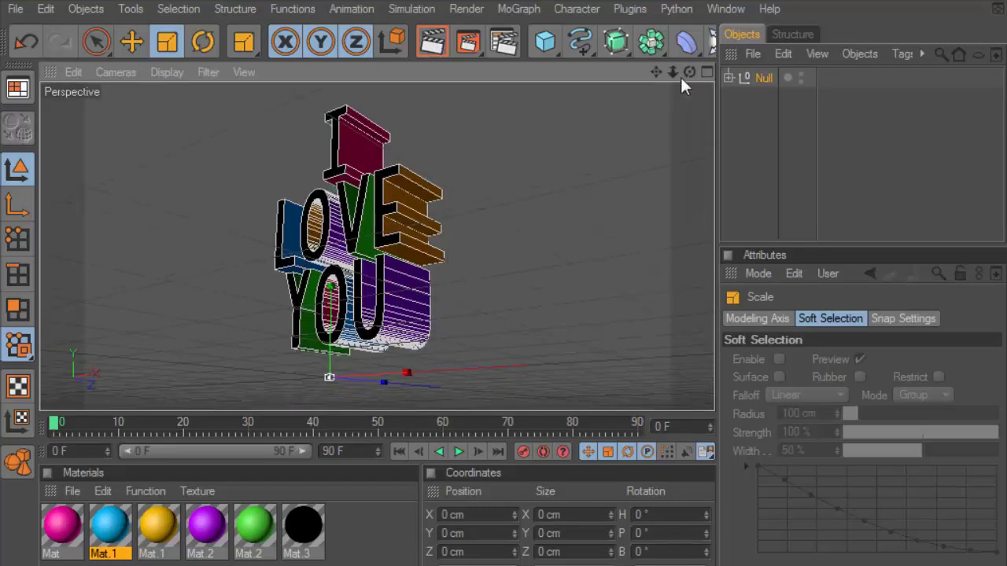
left_click_drag(680, 77, 404, 254)
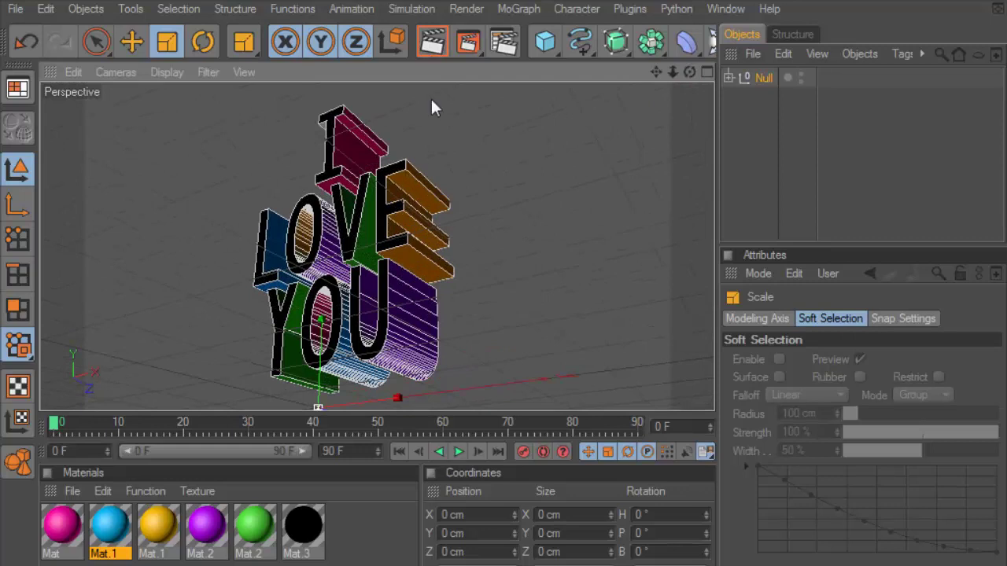
left_click(435, 46)
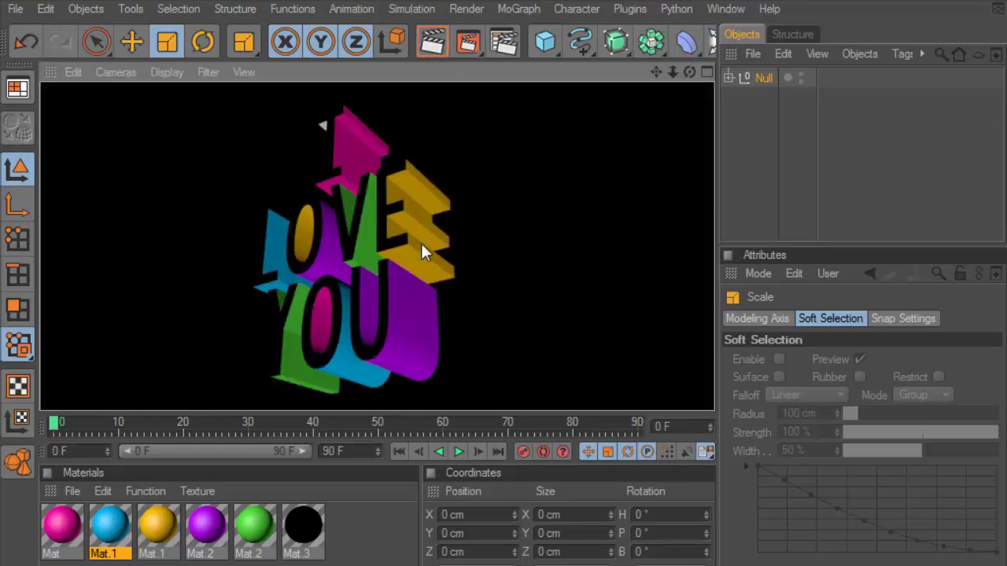
Set render anti-aliasing to Best.
left_click(503, 42)
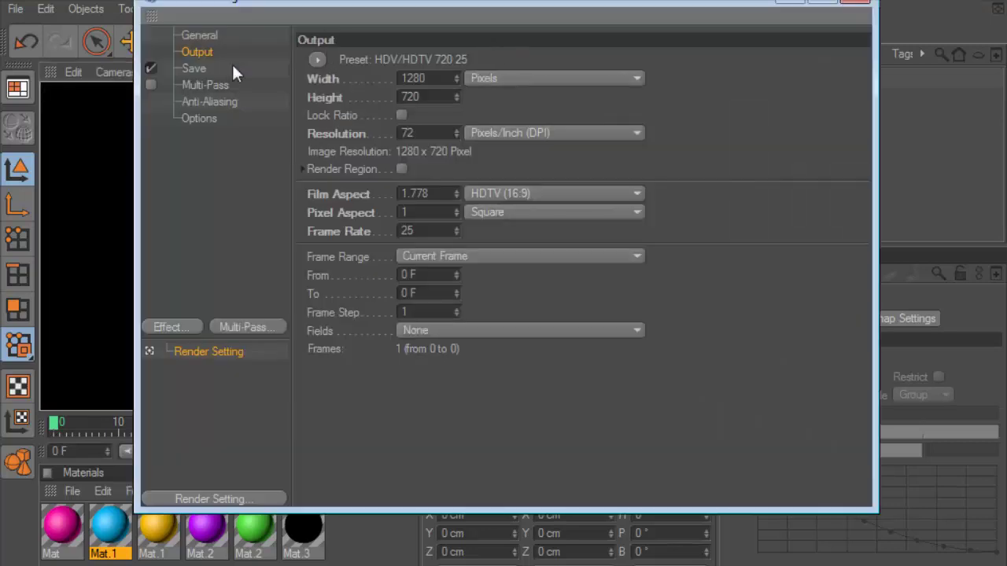
left_click(228, 102)
left_click(437, 63)
left_click(445, 116)
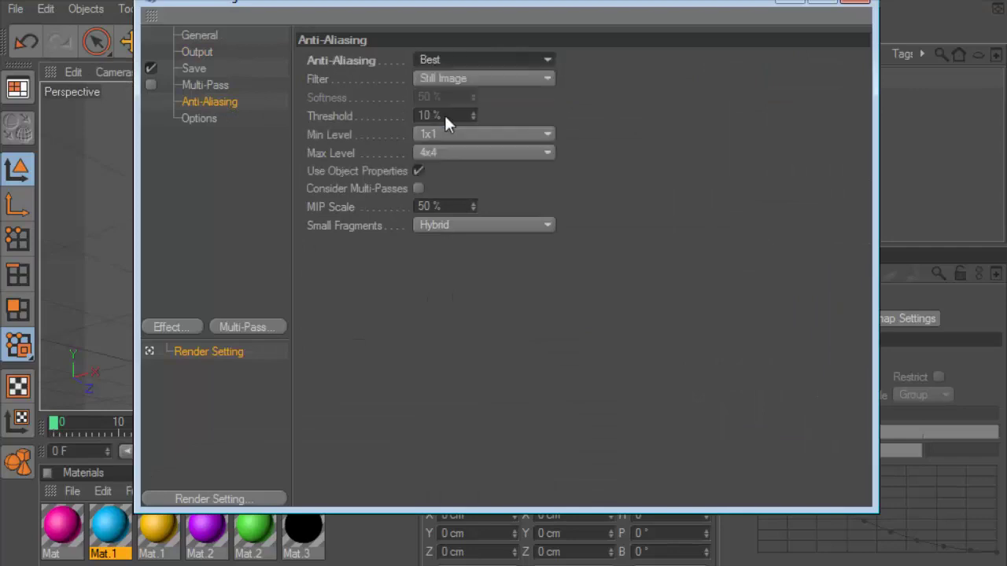
Add the Ambient Occlusion and Global Illumination render effects.
left_click(186, 327)
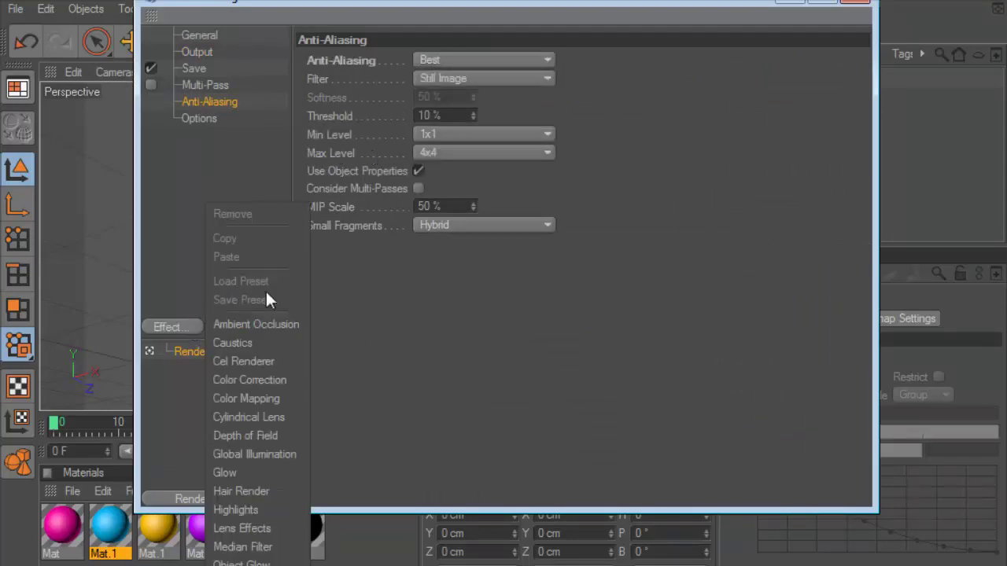
left_click(270, 320)
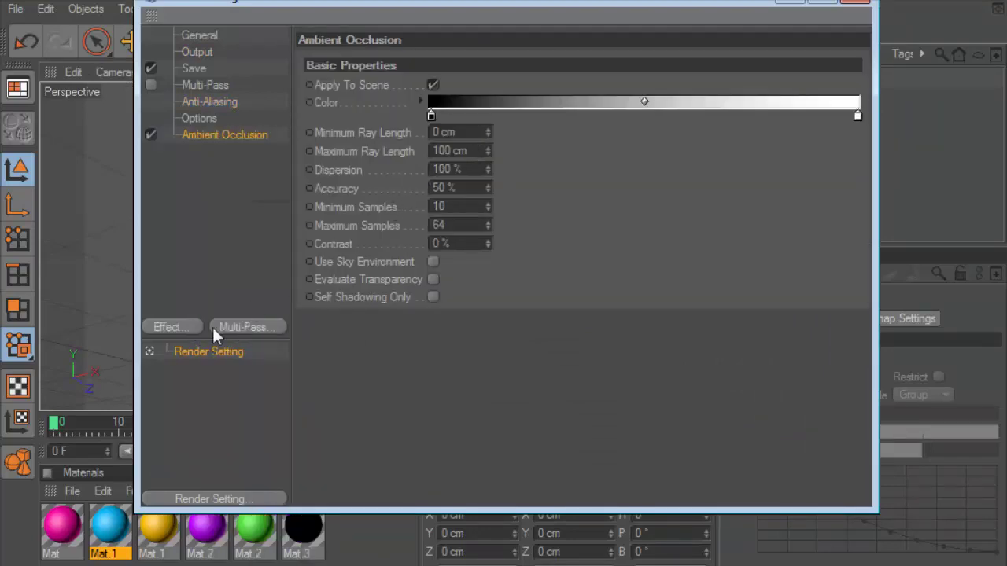
left_click(192, 329)
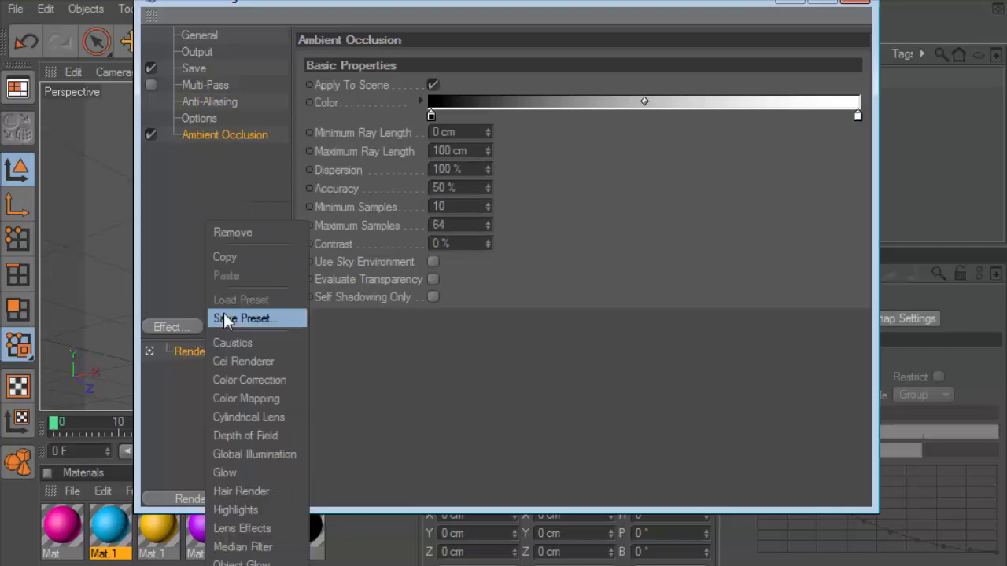
left_click(260, 454)
Set Irradiance Cache to Low stochastic samples, Low record density, Weak smoothing.
left_click(449, 63)
left_click(443, 98)
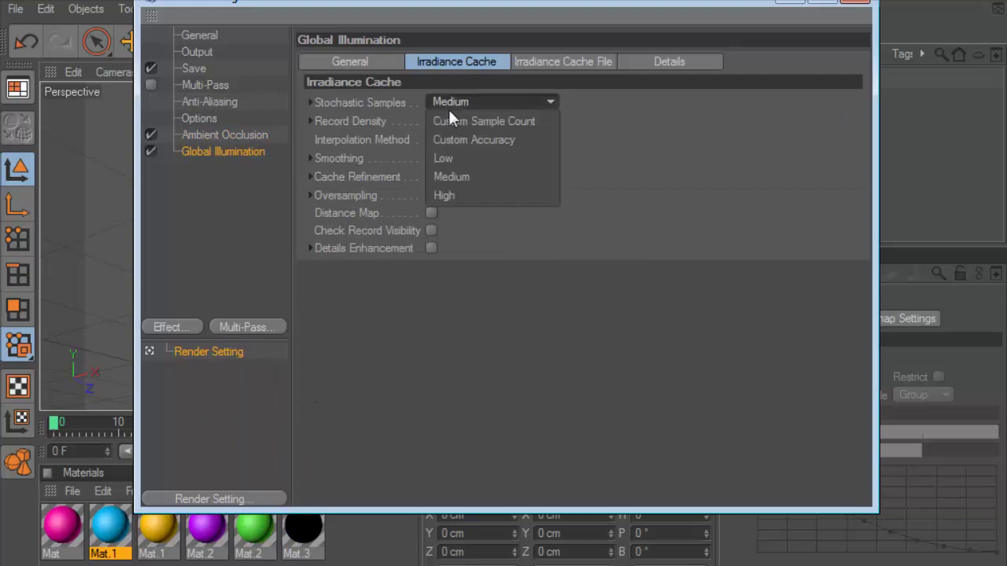
left_click(455, 158)
left_click(462, 121)
left_click(459, 173)
left_click(475, 138)
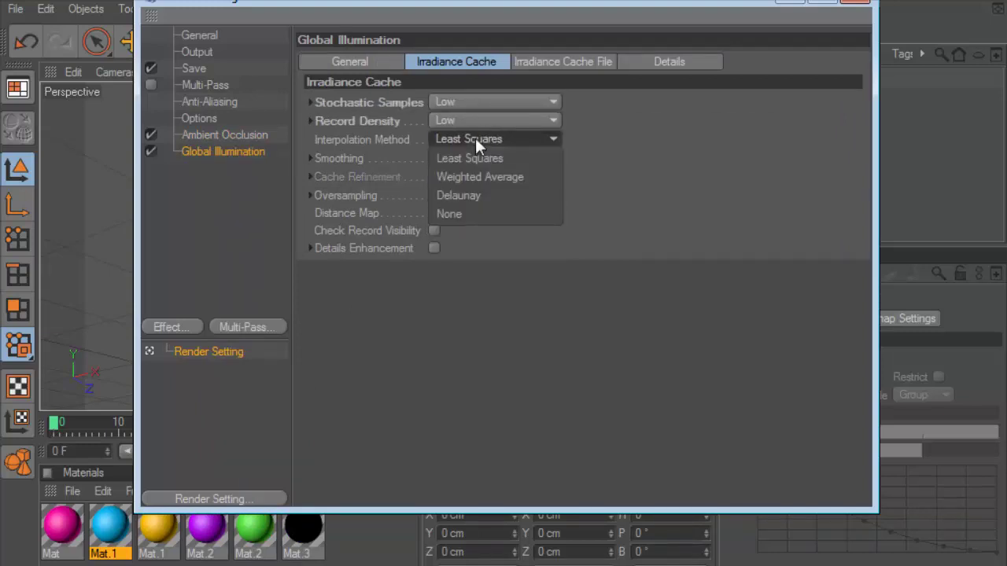
left_click(500, 159)
left_click(502, 157)
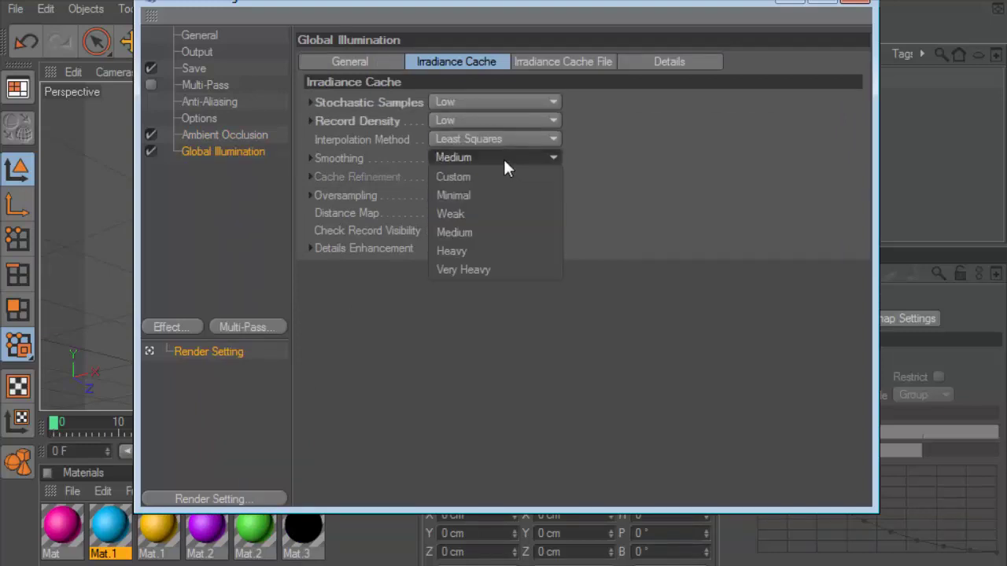
left_click(492, 214)
left_click(855, 3)
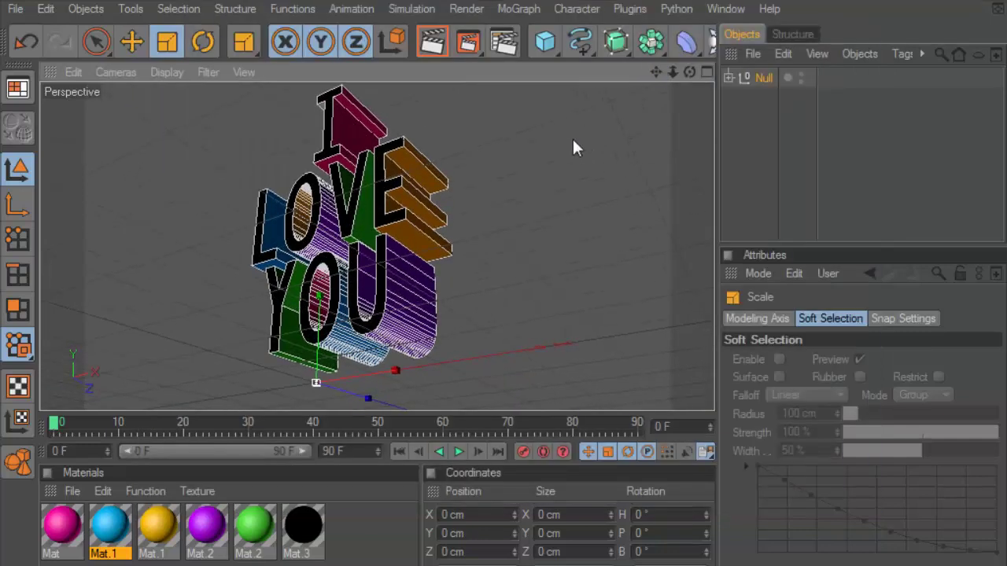
Add a Sky object and create a new material coloured light grey 224.
left_click(722, 43)
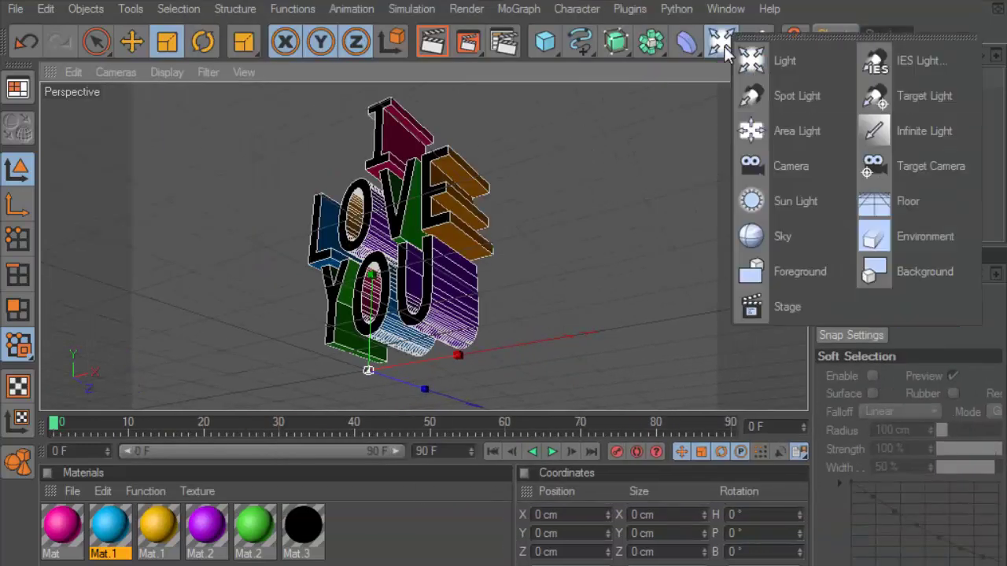
left_click(828, 236)
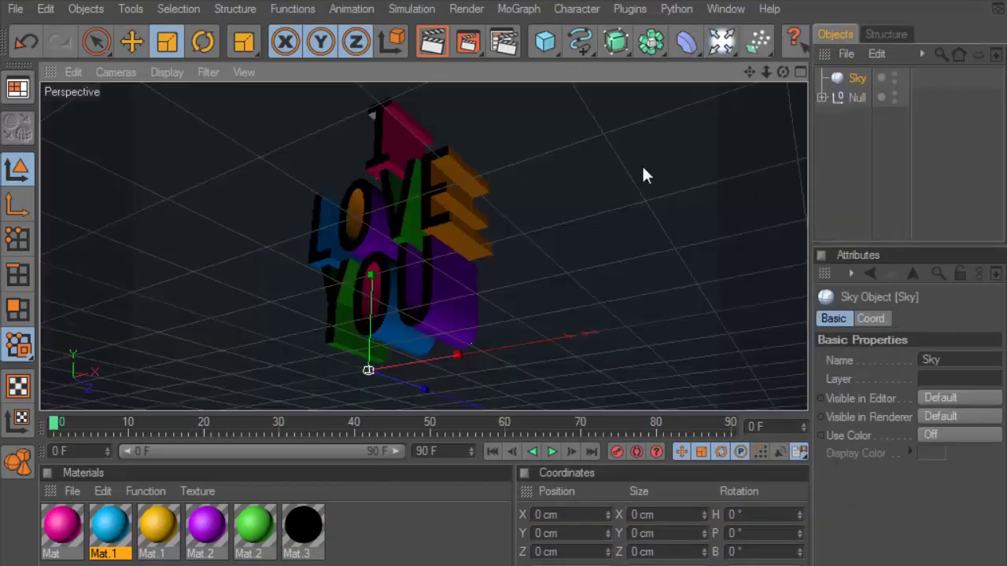
left_click(73, 493)
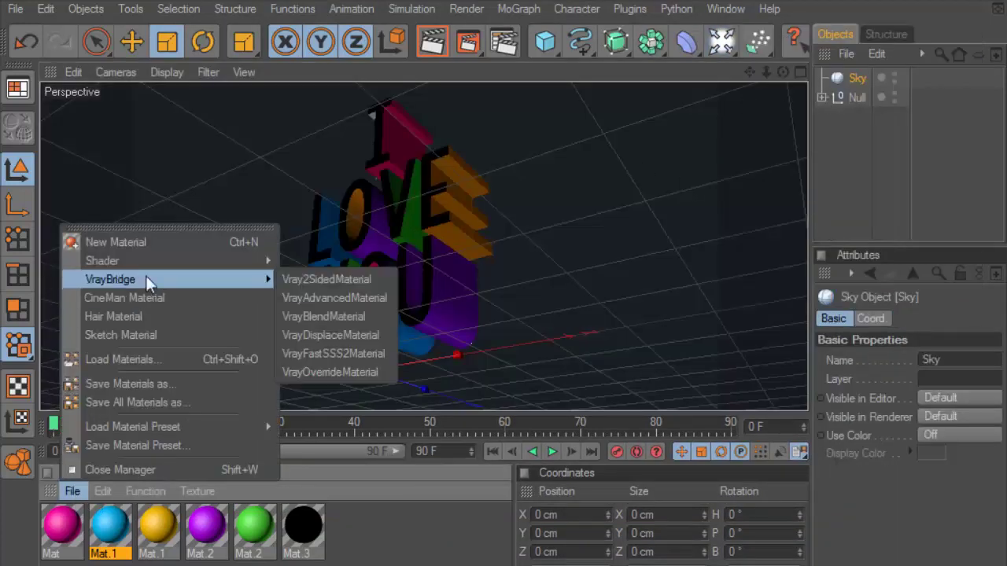
left_click(162, 245)
double_click(62, 520)
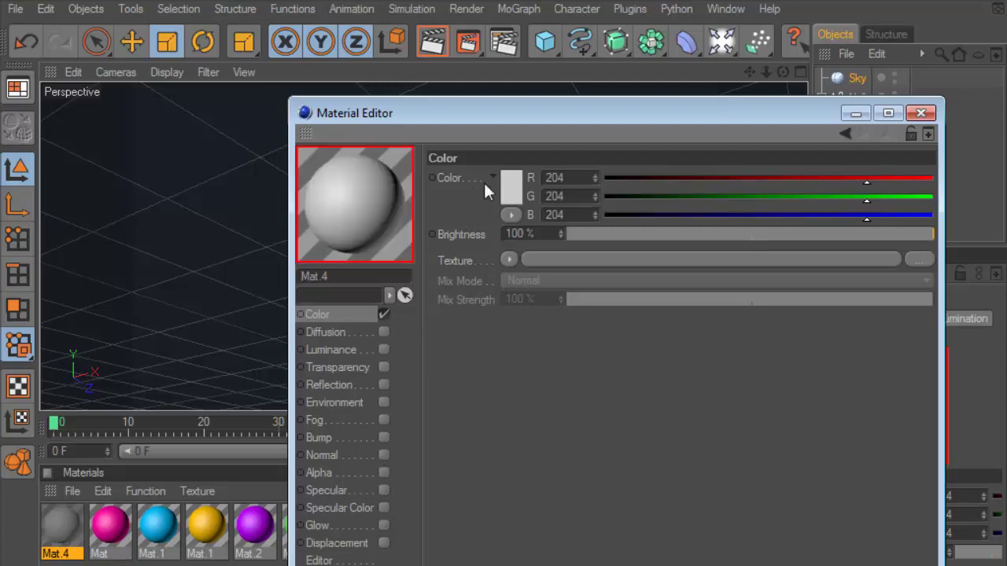
left_click(510, 186)
mouse_move(475, 158)
left_mouse_down()
mouse_move(398, 146)
mouse_move(385, 82)
left_mouse_up()
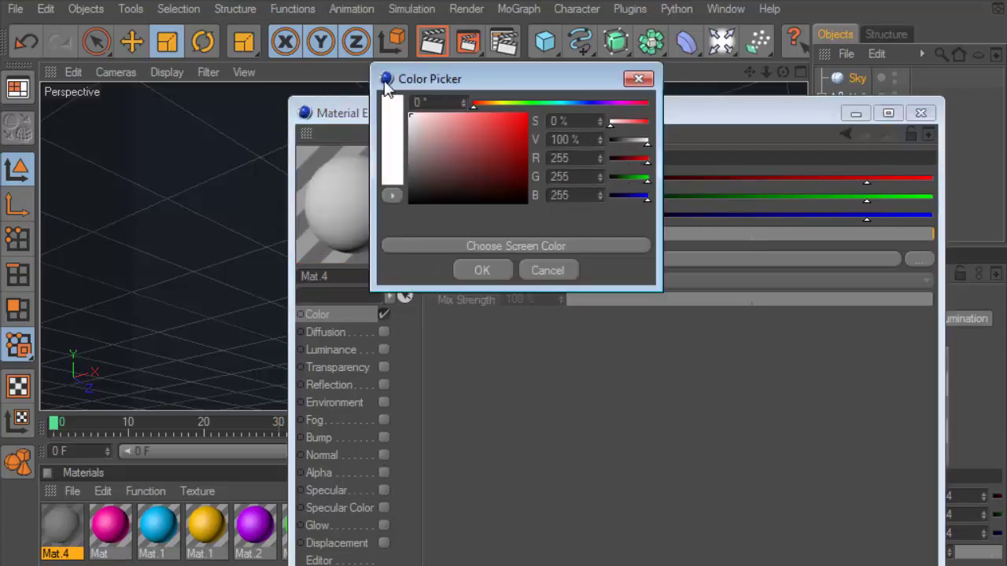
left_click_drag(377, 118, 384, 126)
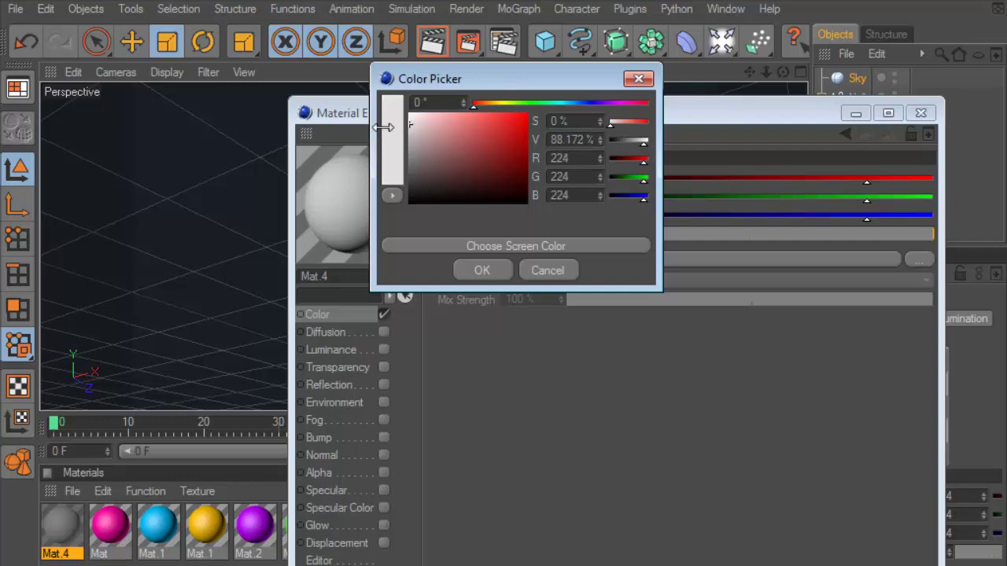
left_click(482, 271)
Apply Mat.4 to the Sky object and frame the text larger.
left_click(921, 112)
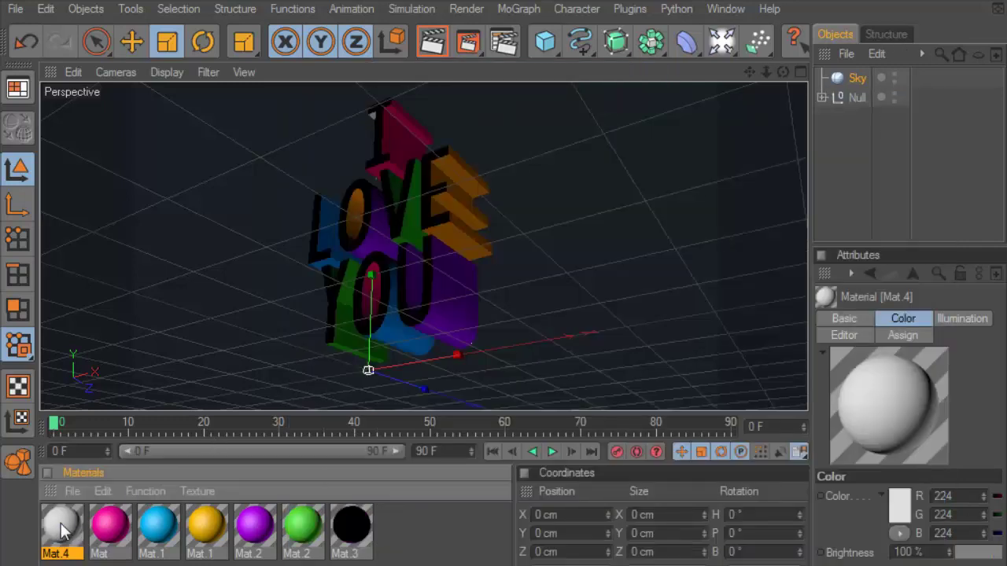
left_click_drag(63, 531, 858, 79)
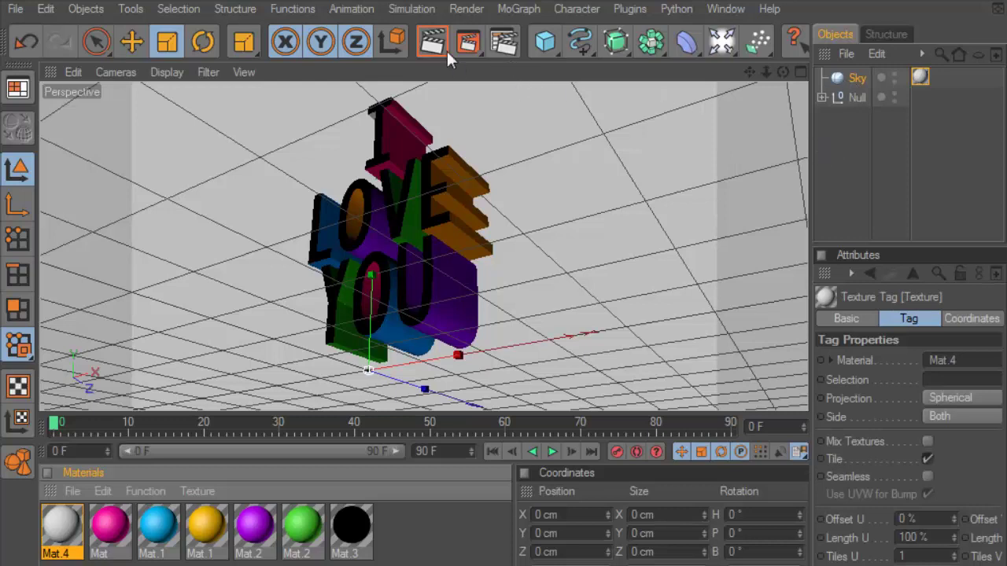
left_click_drag(484, 425, 484, 506)
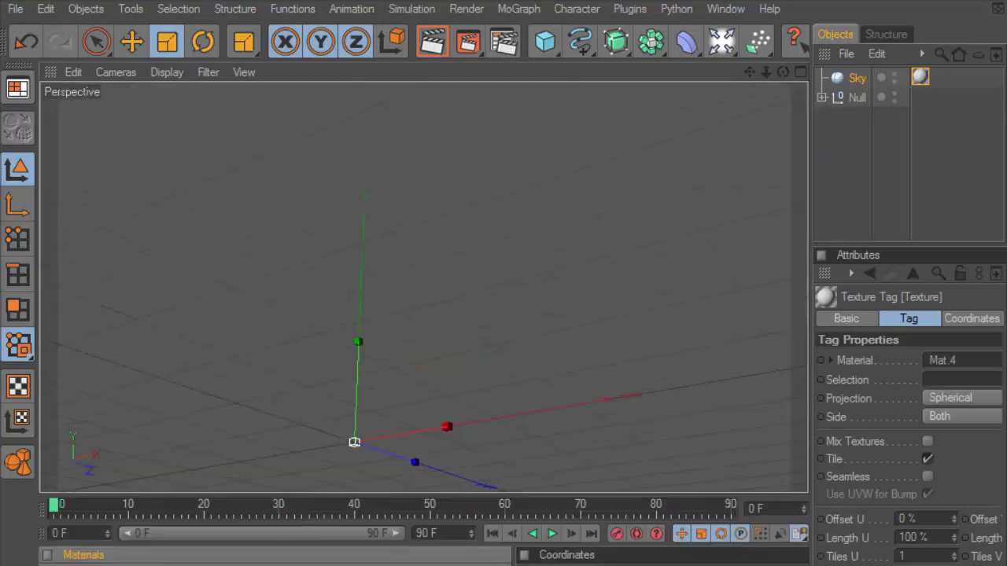
left_click(832, 129)
mouse_move(783, 72)
left_mouse_down()
mouse_move(804, 80)
mouse_move(779, 72)
mouse_move(586, 222)
left_mouse_up()
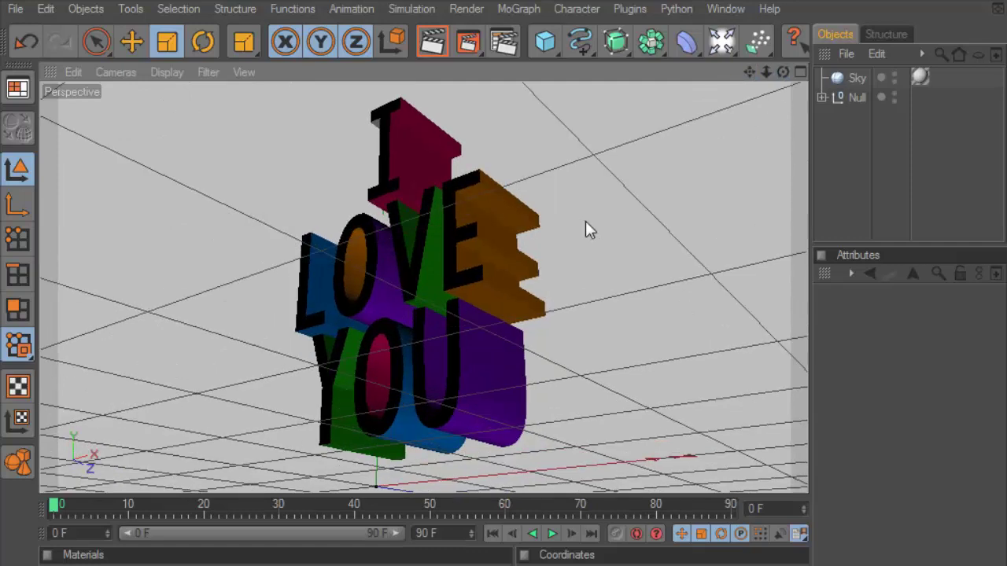
Render a preview of the scene and review the anti-aliasing settings.
left_click(437, 42)
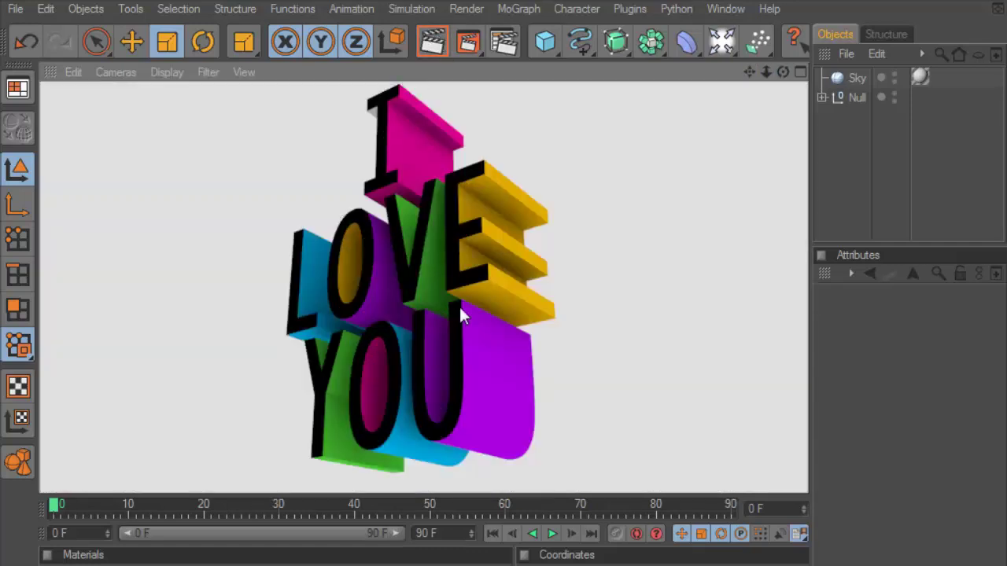
left_click(512, 38)
left_click(214, 103)
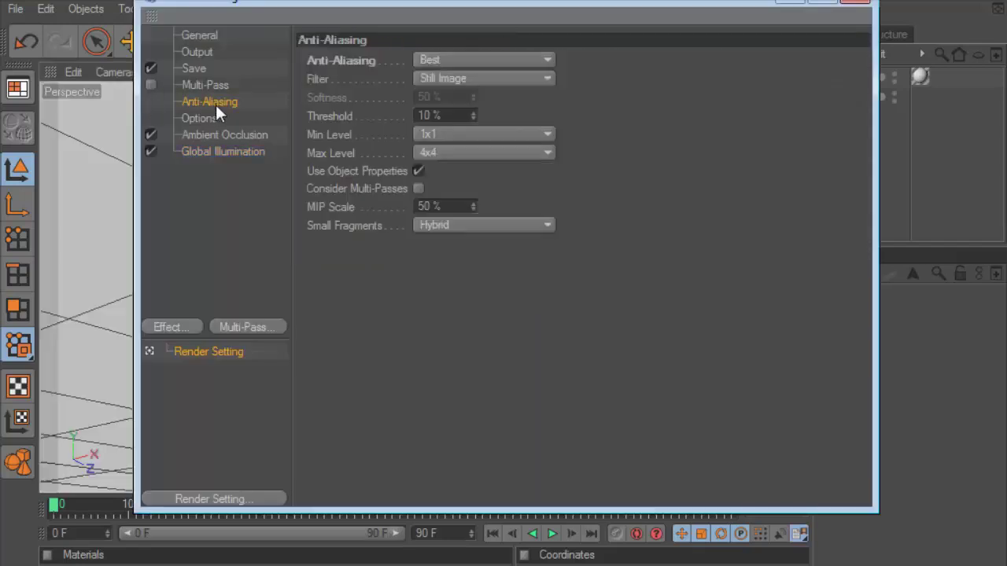
Set saved images to PNG format and add an Omni Light to the scene.
left_click(194, 68)
left_click(501, 113)
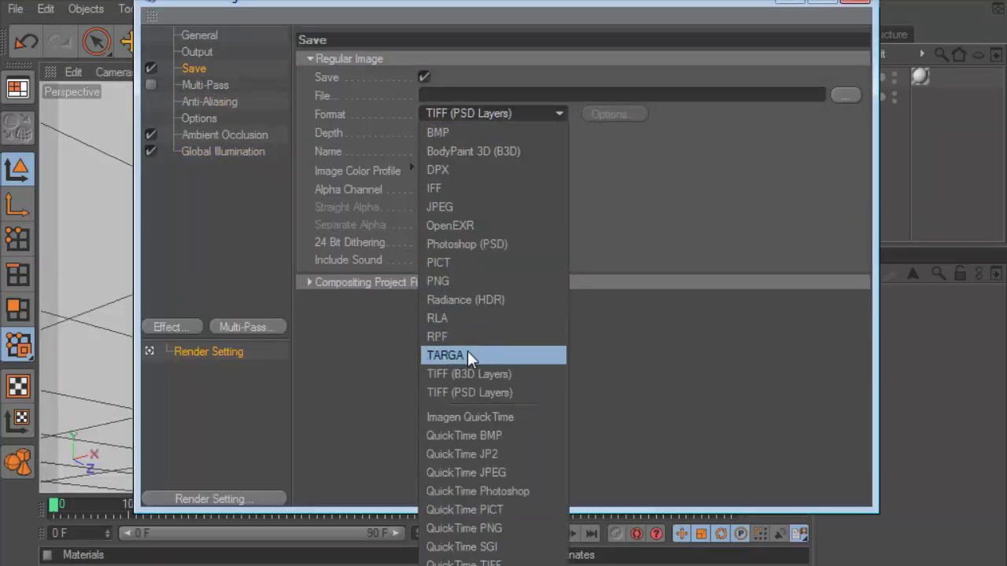
left_click(464, 284)
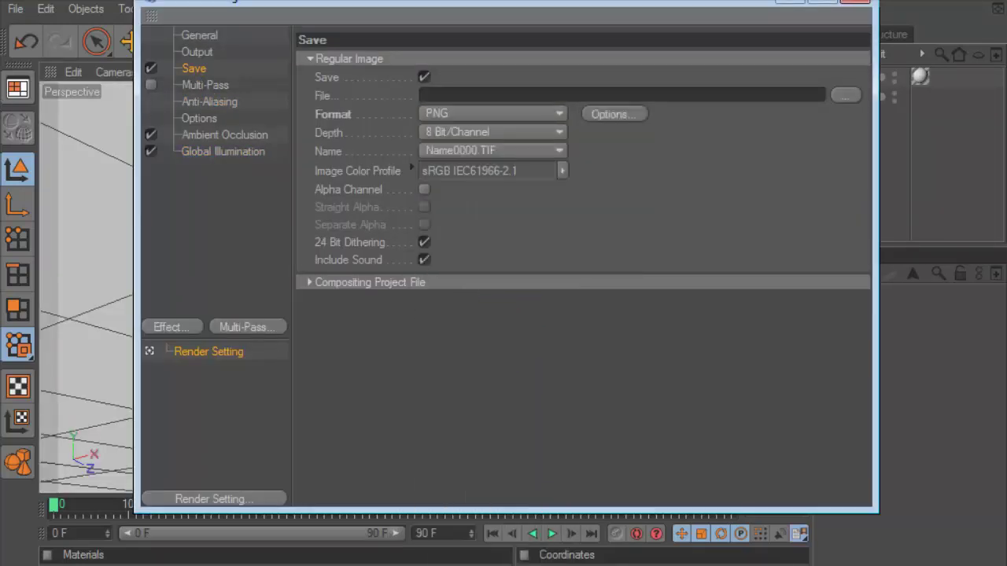
left_click(856, 4)
left_click(729, 43)
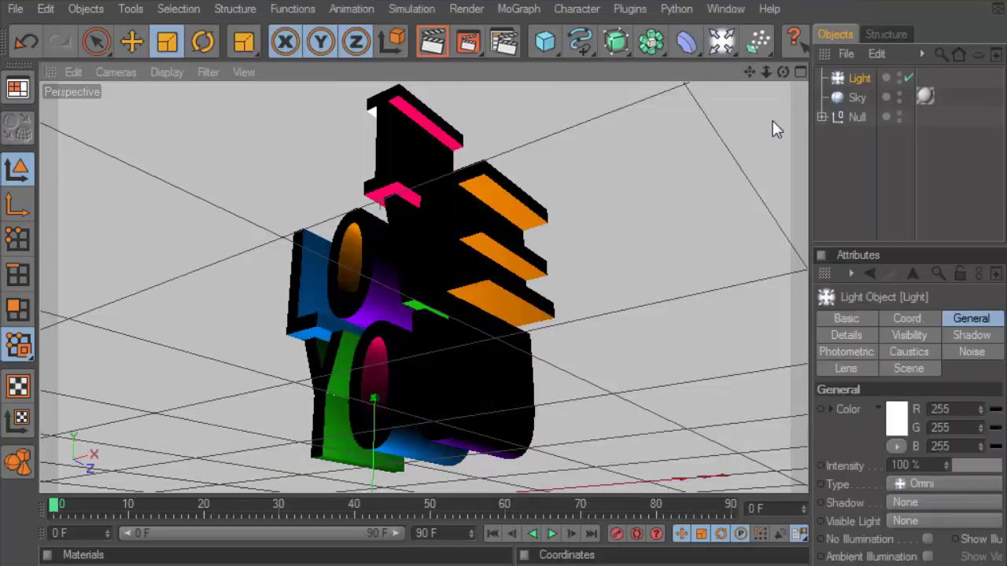
Enable Ambient Illumination on the Omni Light and preview the render.
left_click_drag(821, 117, 731, 124)
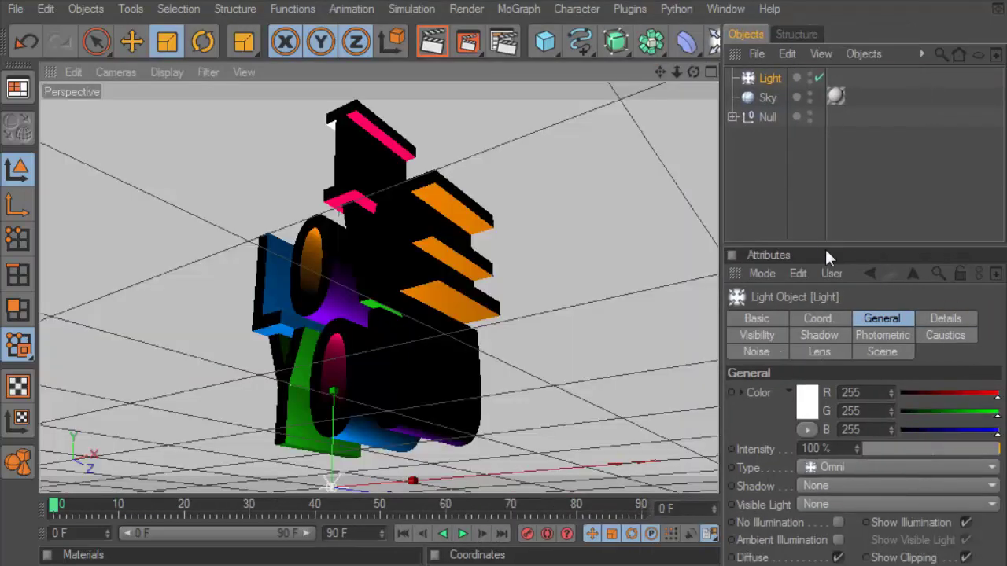
left_click_drag(830, 256, 783, 106)
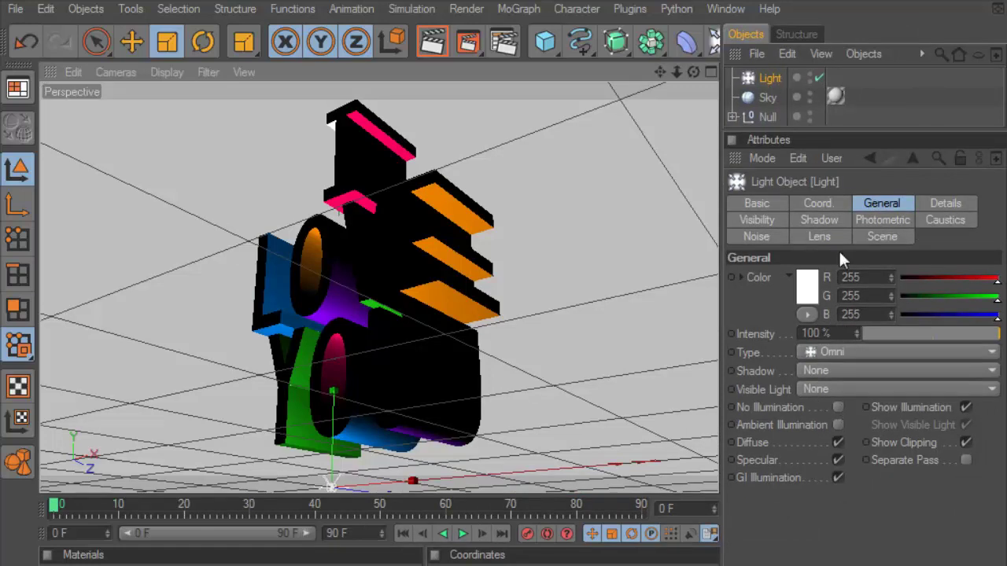
left_click_drag(854, 139, 854, 136)
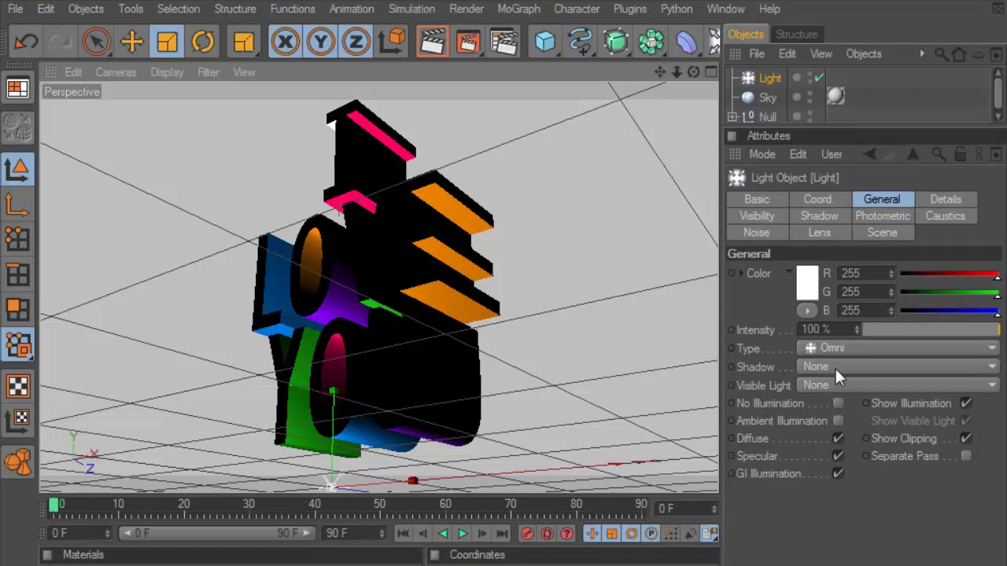
left_click(838, 420)
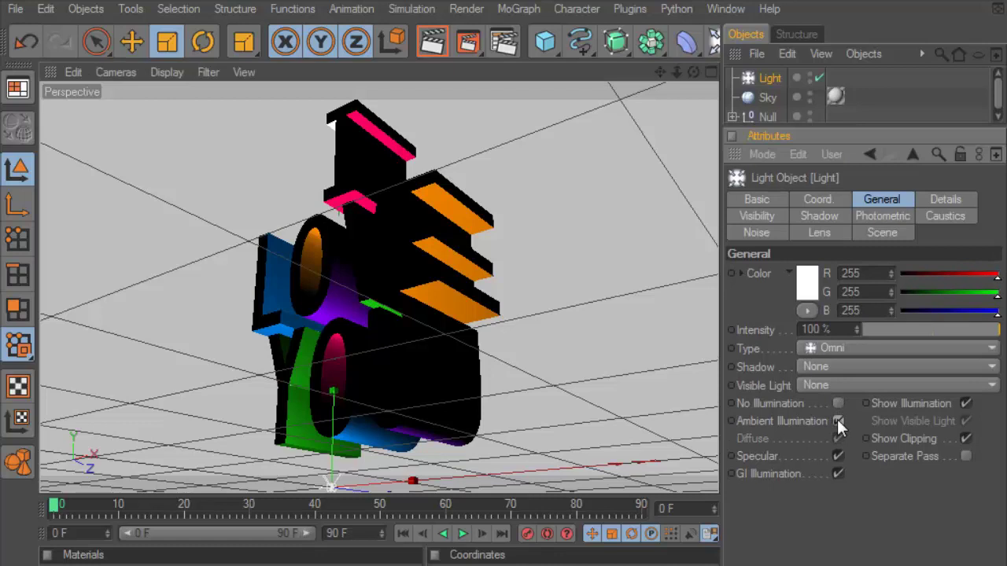
left_click(440, 47)
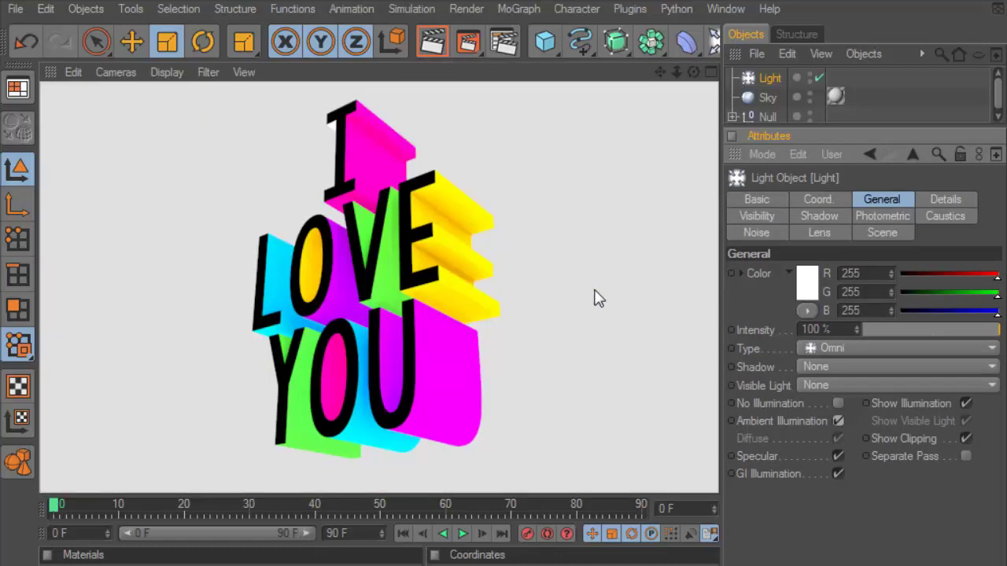
left_click(804, 329)
Set the light intensity to 70% and render the view.
type("70")
left_click(764, 79)
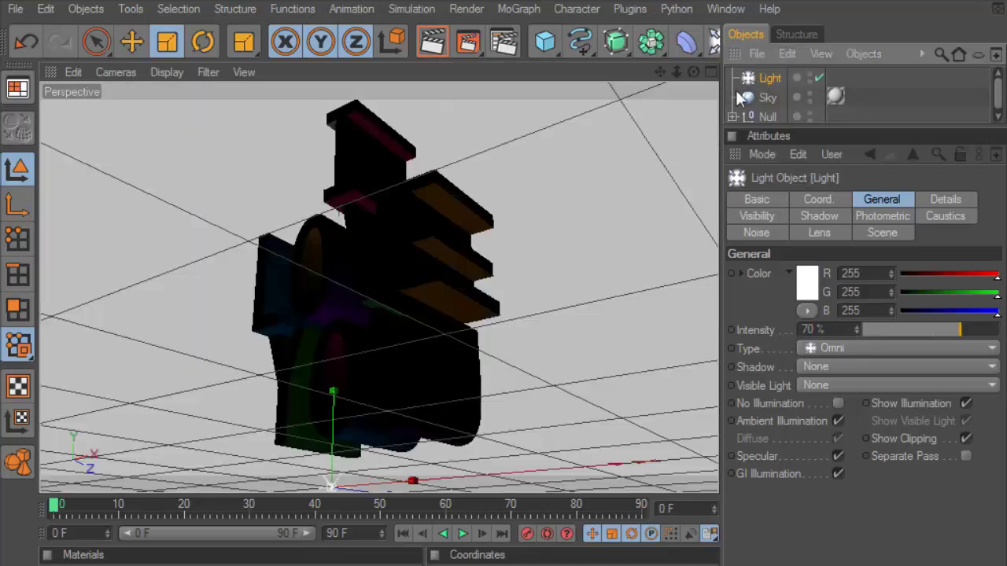
key("ctrl+r")
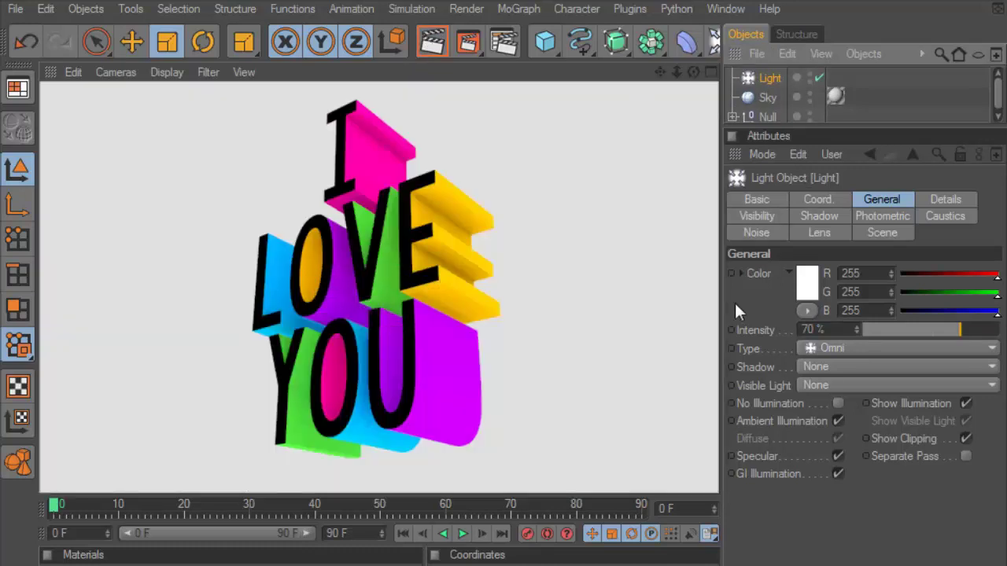
Lower the light intensity further to 50%.
left_click(849, 332)
type("5")
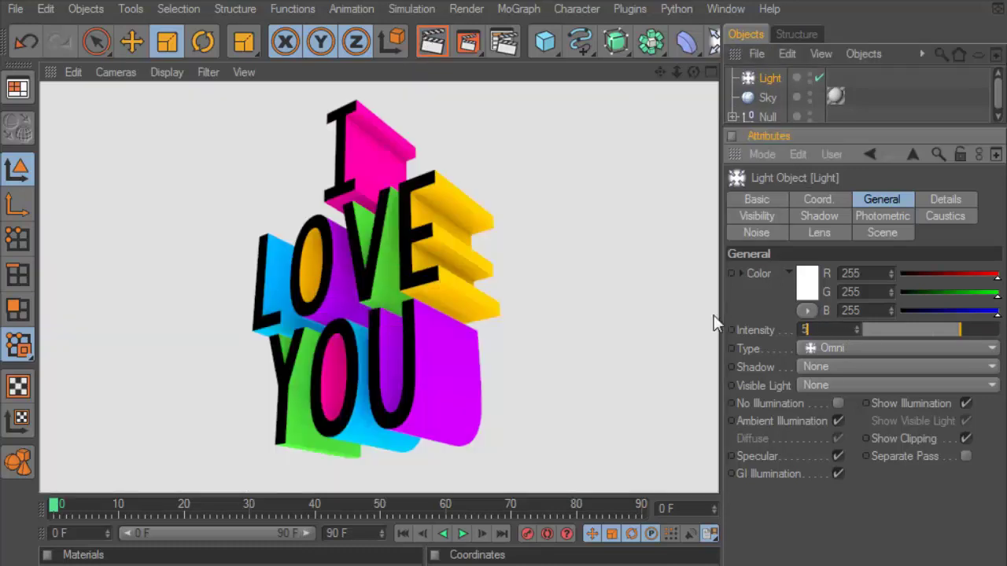
type("0")
key("Return")
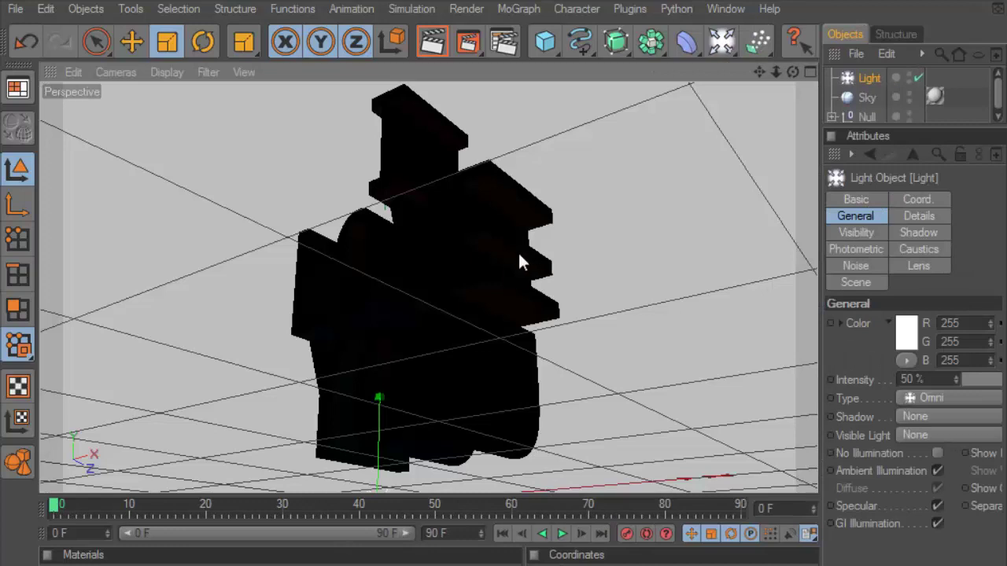
left_click_drag(759, 71, 757, 76)
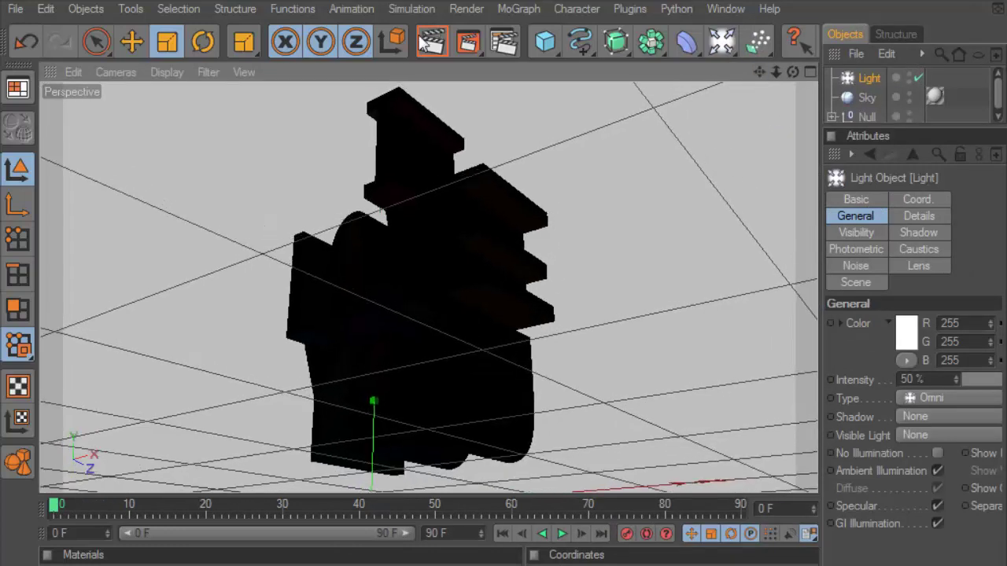